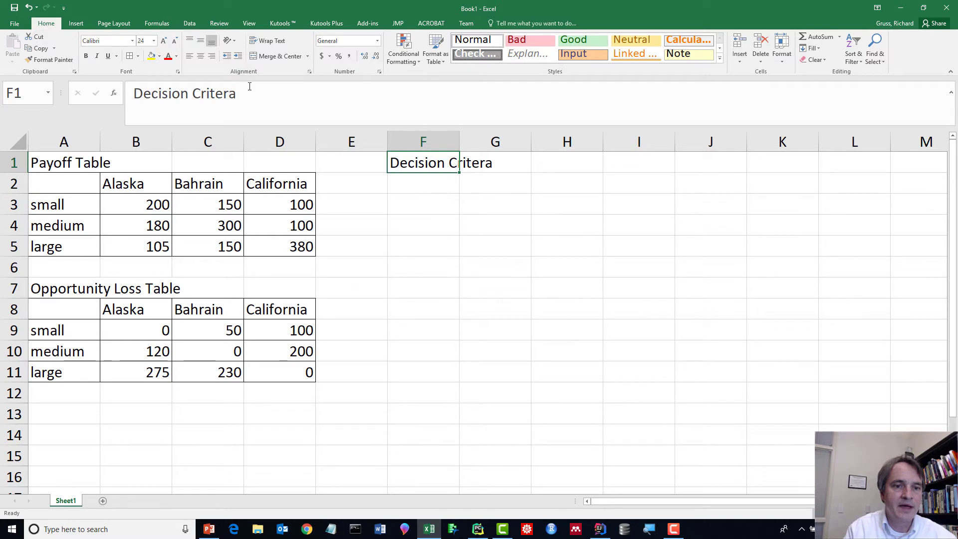
Correct the spelling of the heading in F1 to "Decision Criteria"
left_click(230, 95)
type("i")
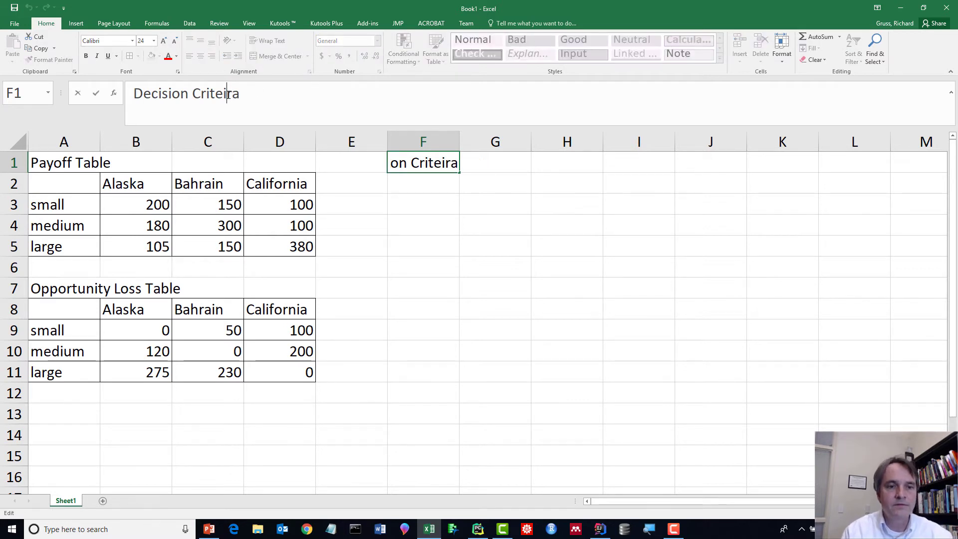
key("Return")
key("Up")
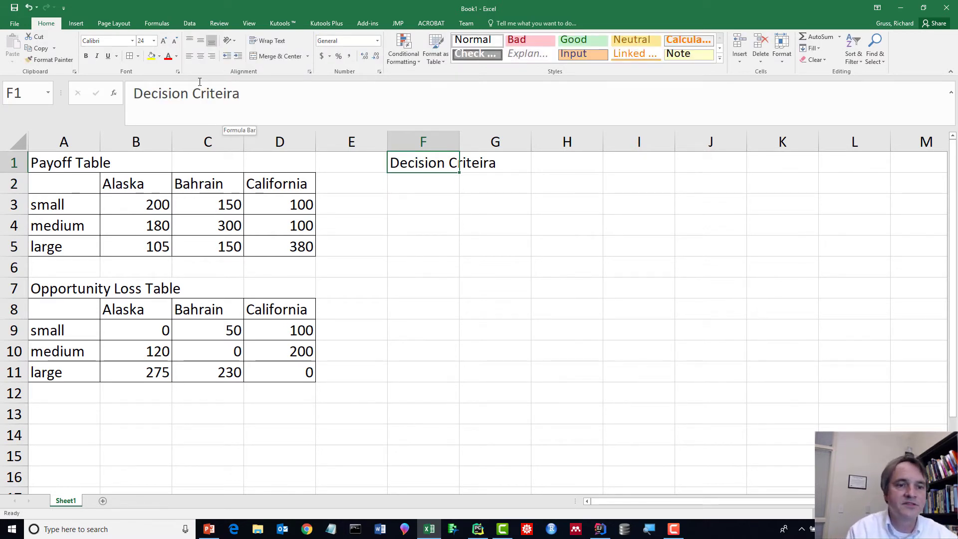
left_click(260, 91)
key("BackSpace")
key("BackSpace")
type("ia")
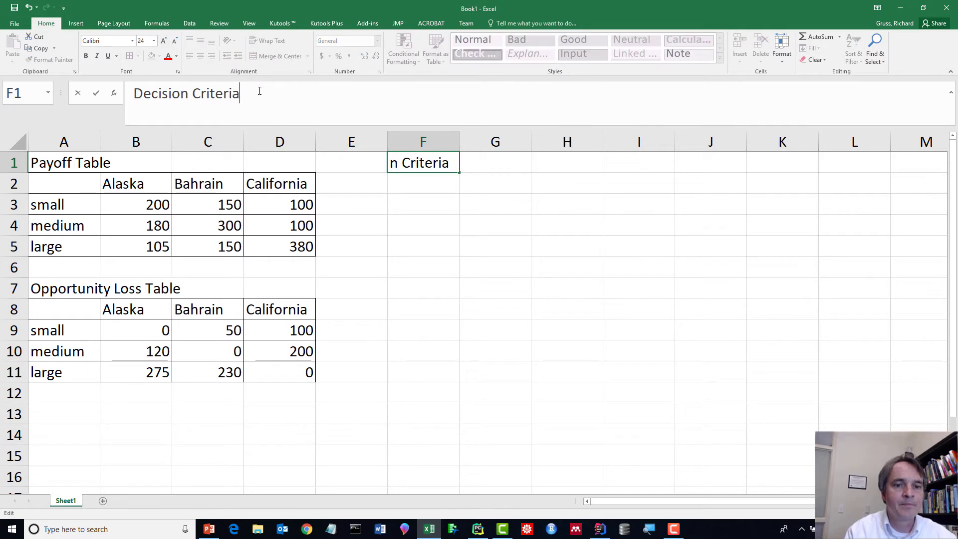
key("Return")
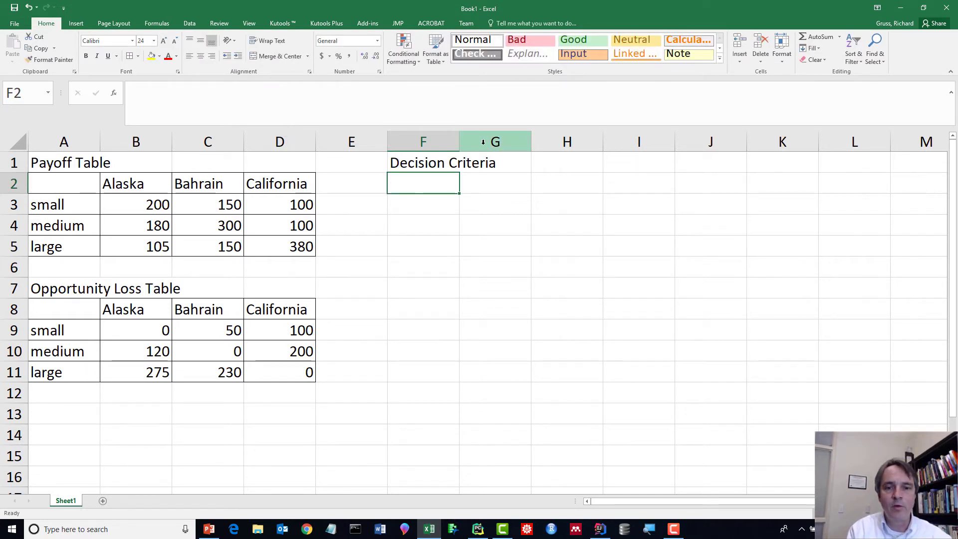
Widen column F to fit its heading and apply all borders to the range F1:G5
left_click_drag(459, 142, 505, 142)
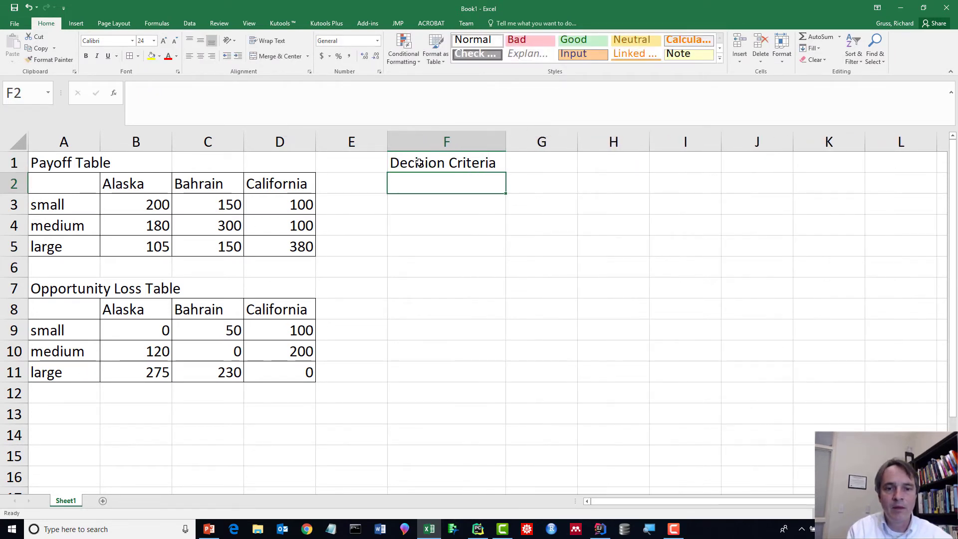
left_click_drag(449, 163, 526, 247)
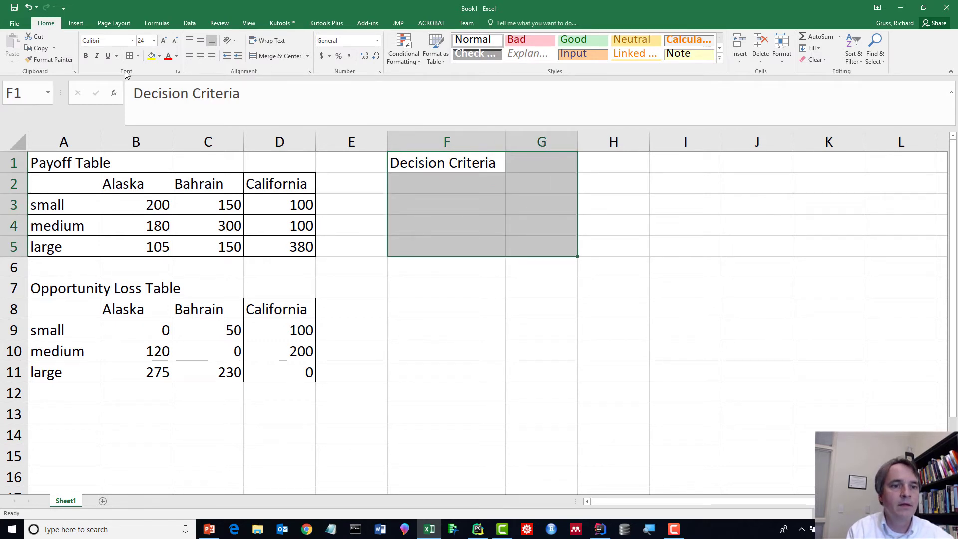
left_click(130, 58)
left_click(445, 273)
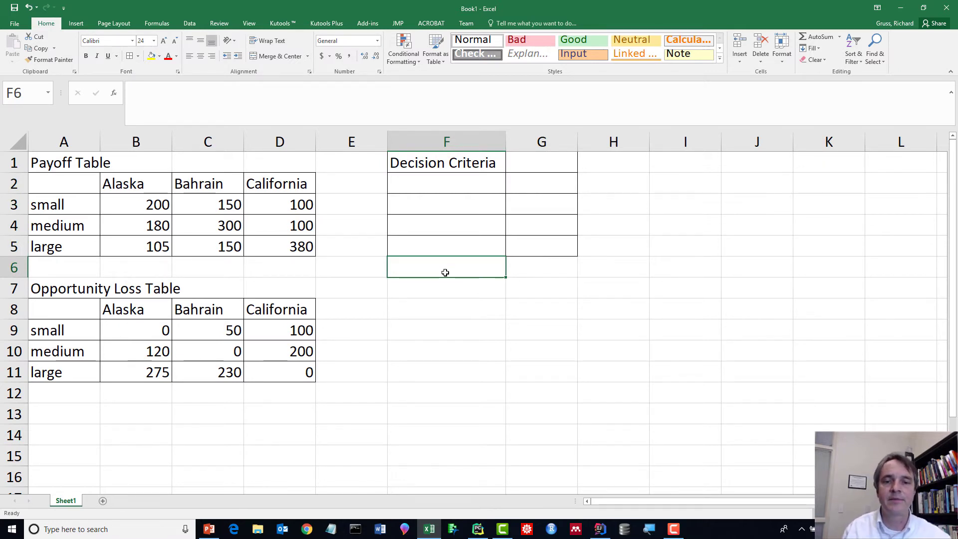
Make the "Decision Criteria" heading in F1 bold
key("Up")
key("Up")
key("Up")
key("Up")
key("Up")
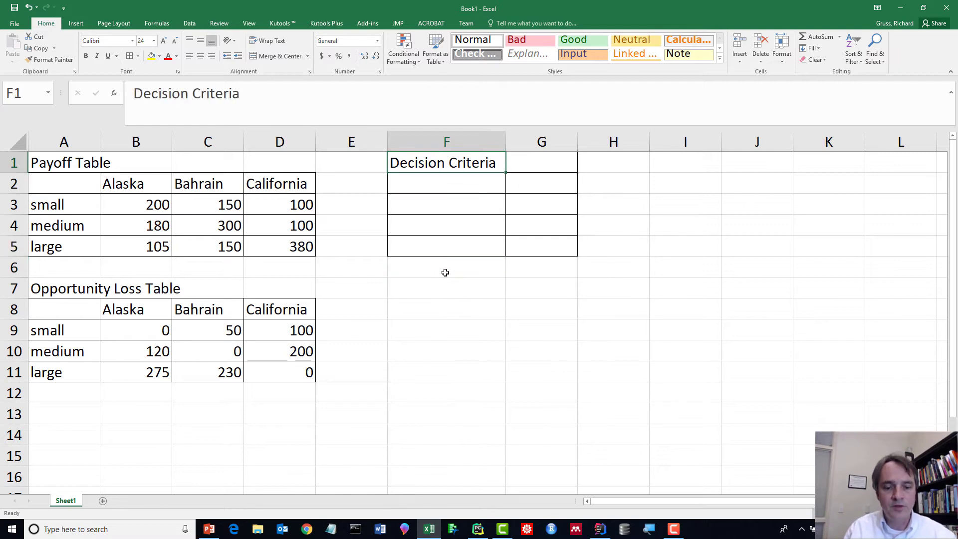
key("ctrl+b")
key("Down")
key("Down")
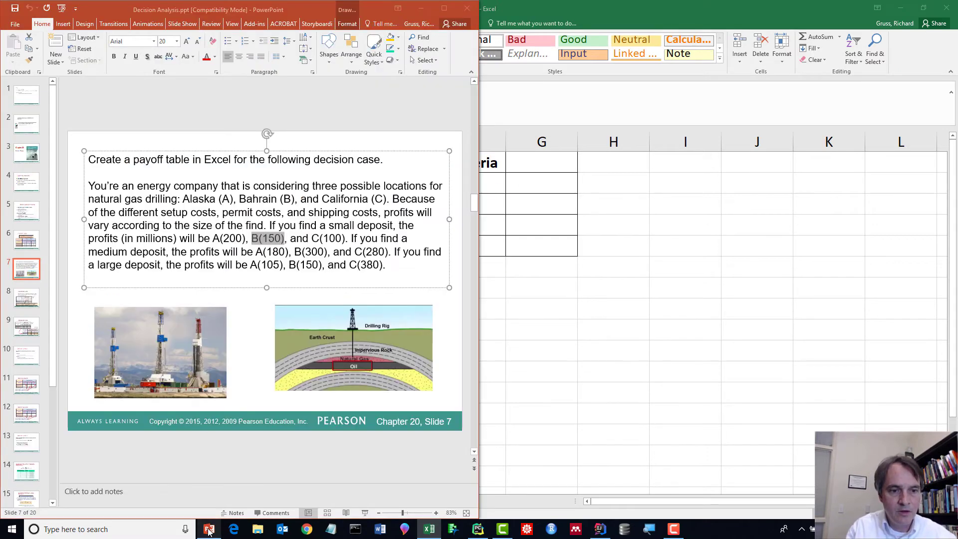
Glance at the drilling case slide in PowerPoint, return to Excel, and examine the small, medium and large payoffs across the three locations
left_click(209, 529)
key("alt+Tab")
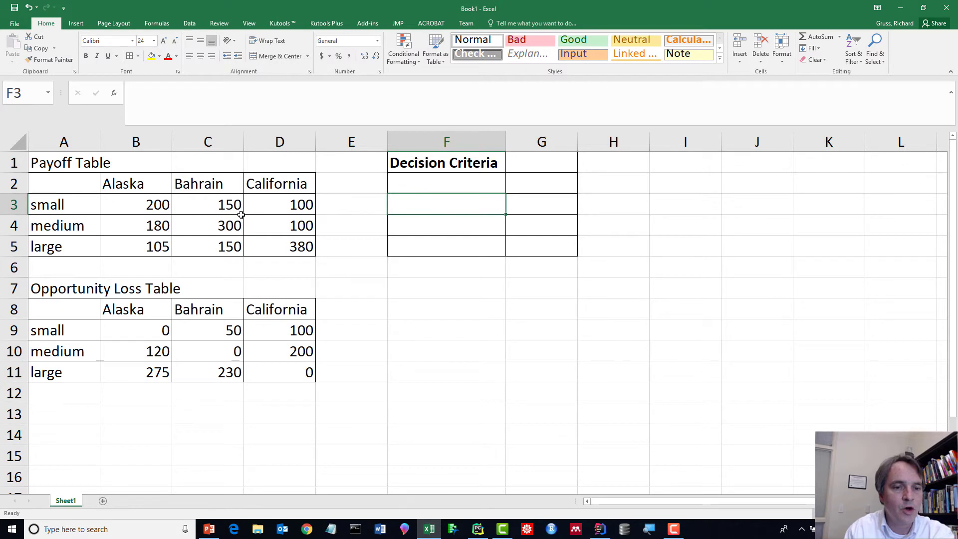
left_click(286, 245)
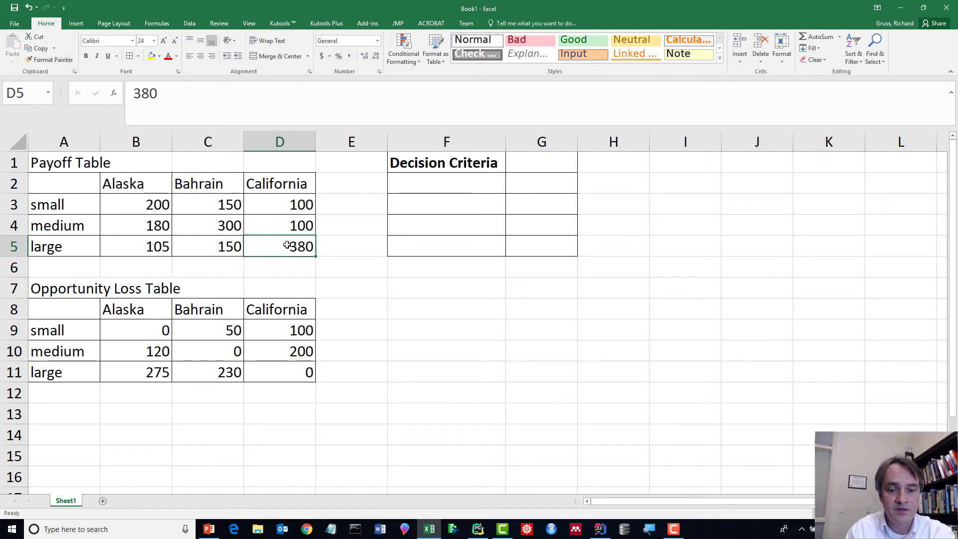
key("Up")
key("Up")
key("Left")
key("Left")
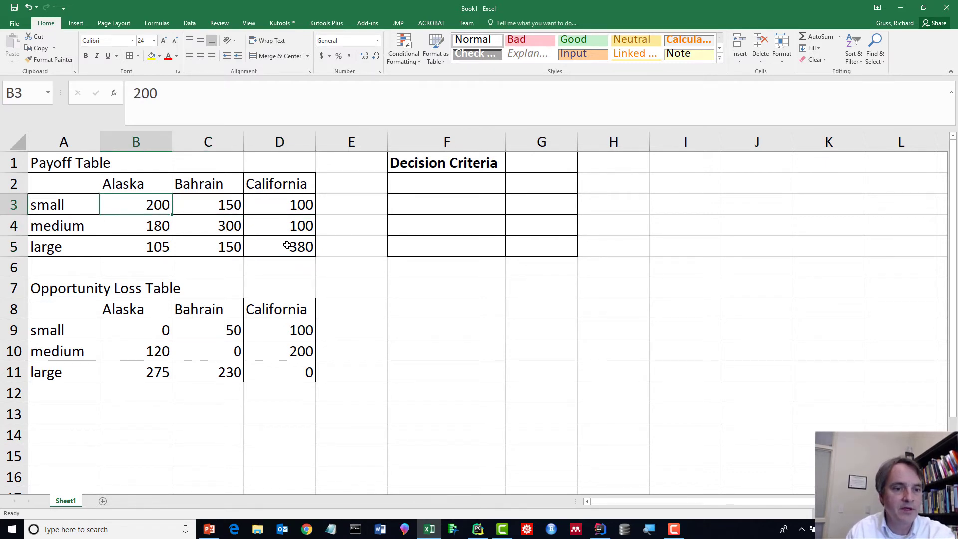
key("Down")
key("Down")
key("Right")
key("Right")
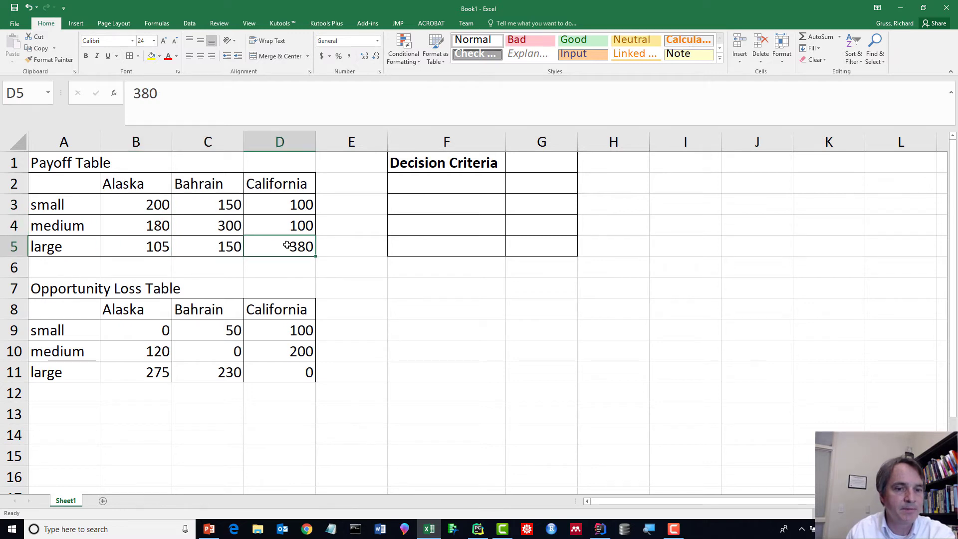
key("Left")
key("Left")
key("Up")
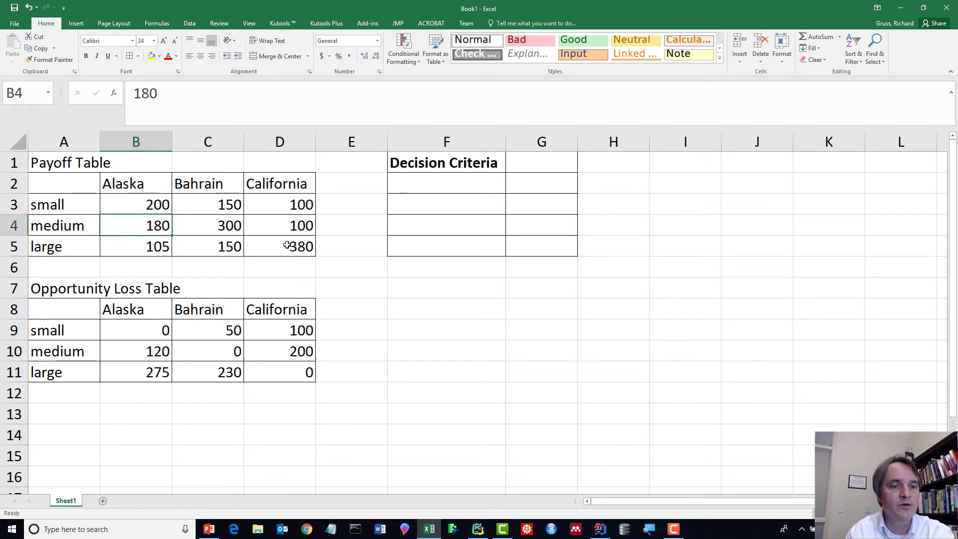
key("Up")
key("Right")
key("Right")
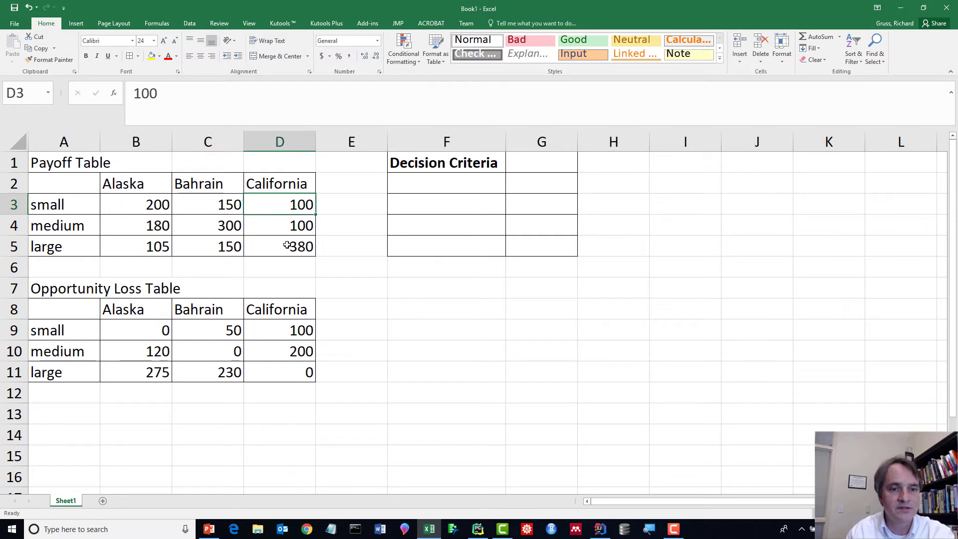
key("Left")
key("Left")
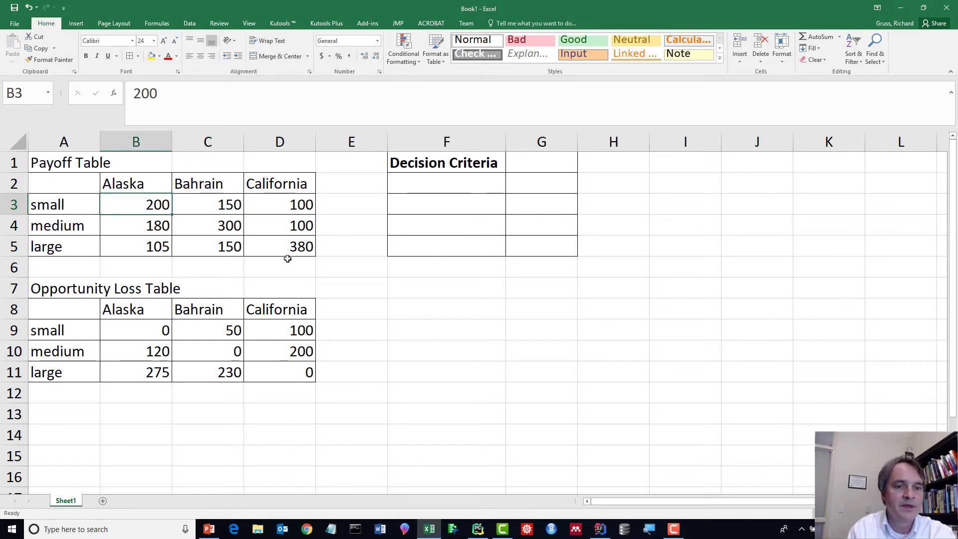
left_click_drag(145, 202, 263, 216)
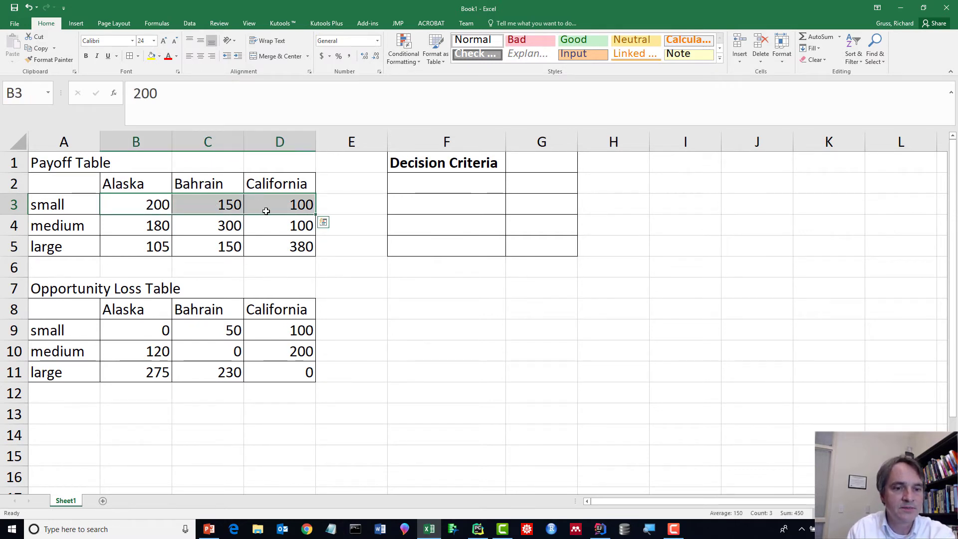
left_click_drag(152, 224, 259, 223)
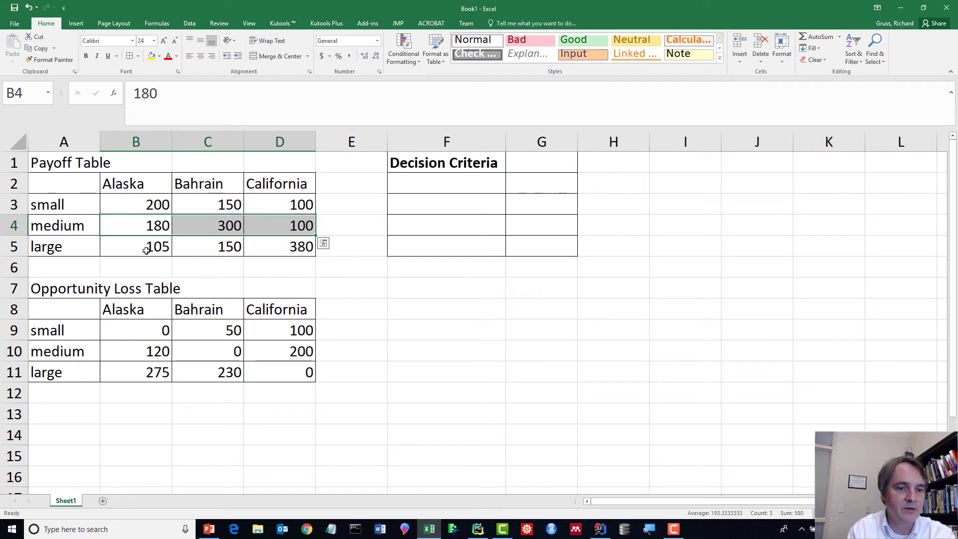
left_click_drag(147, 251, 266, 251)
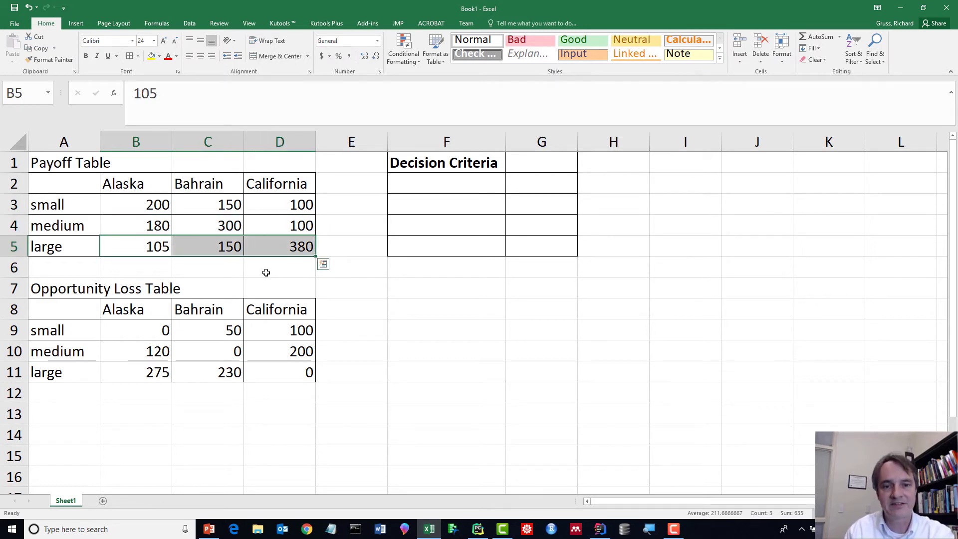
Enter "Maximax" as the first decision criterion in F2
left_click(449, 191)
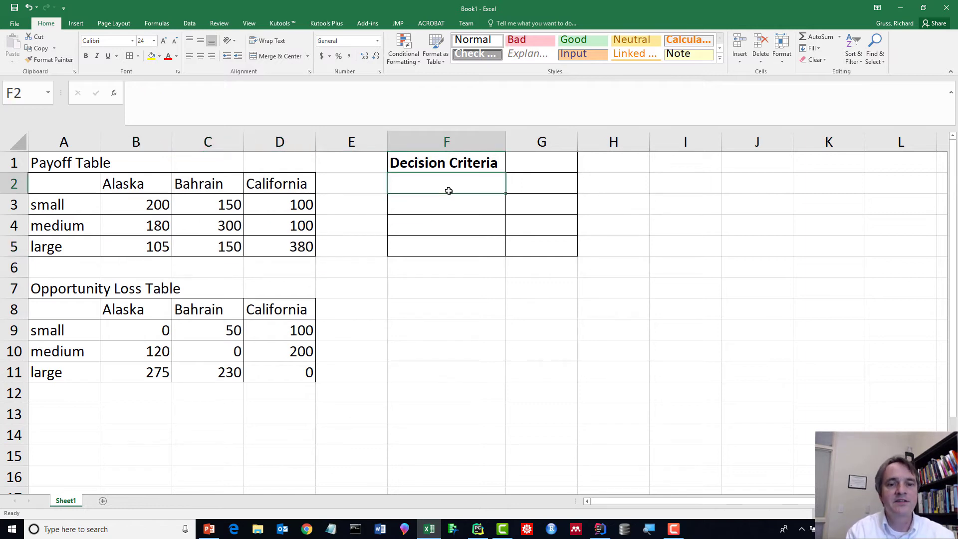
type("Maximax")
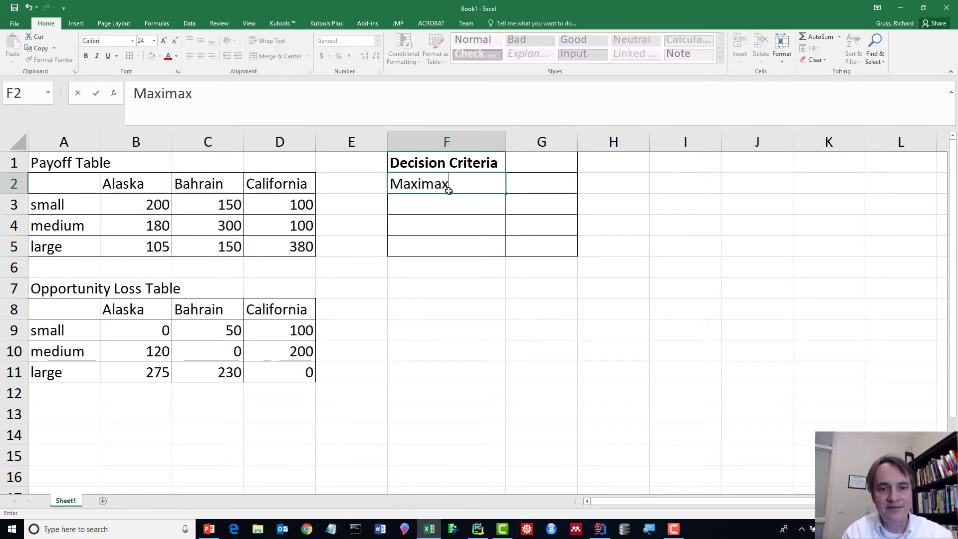
key("Return")
key("Up")
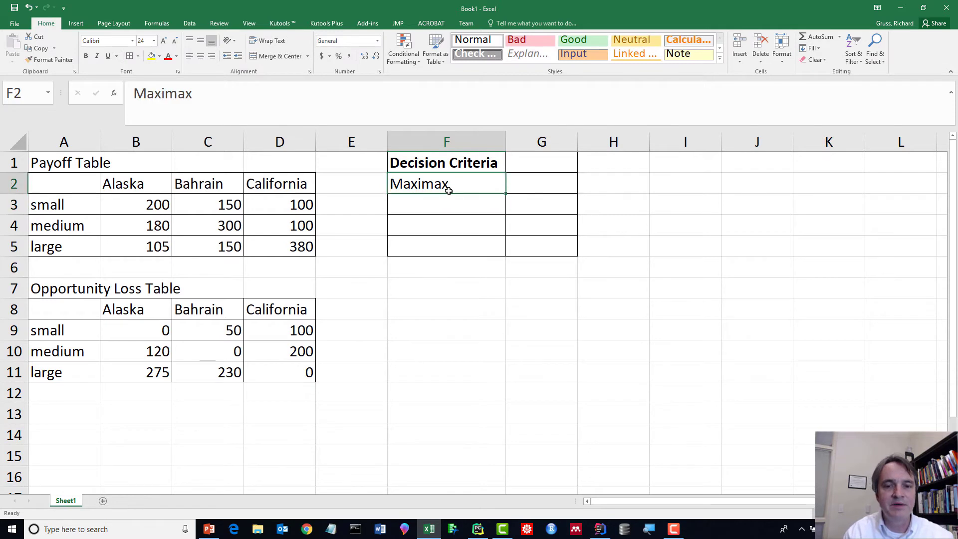
key("Right")
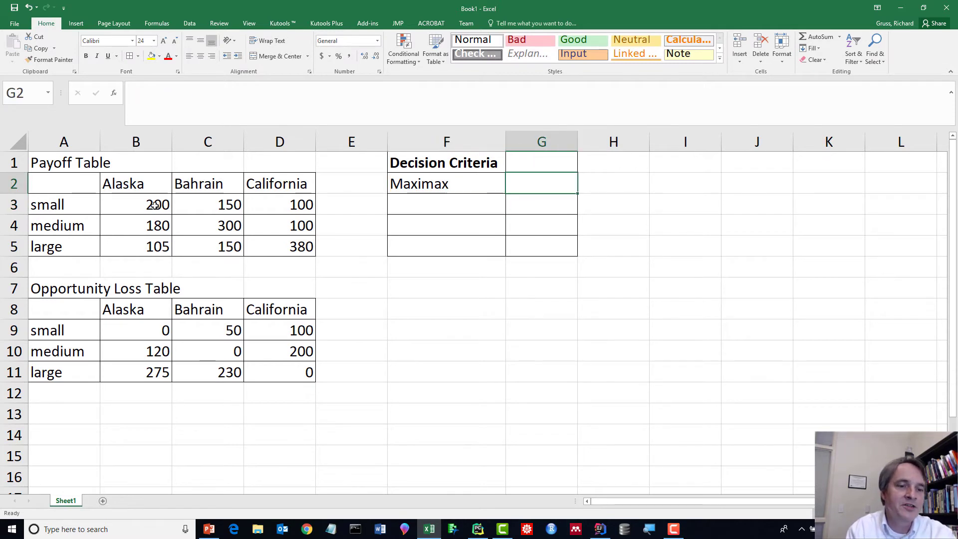
Look for the highest payoff in B3:D5, add the heading "Decision" in G1 and enter "California" as the Maximax decision in G2
left_click_drag(155, 205, 257, 240)
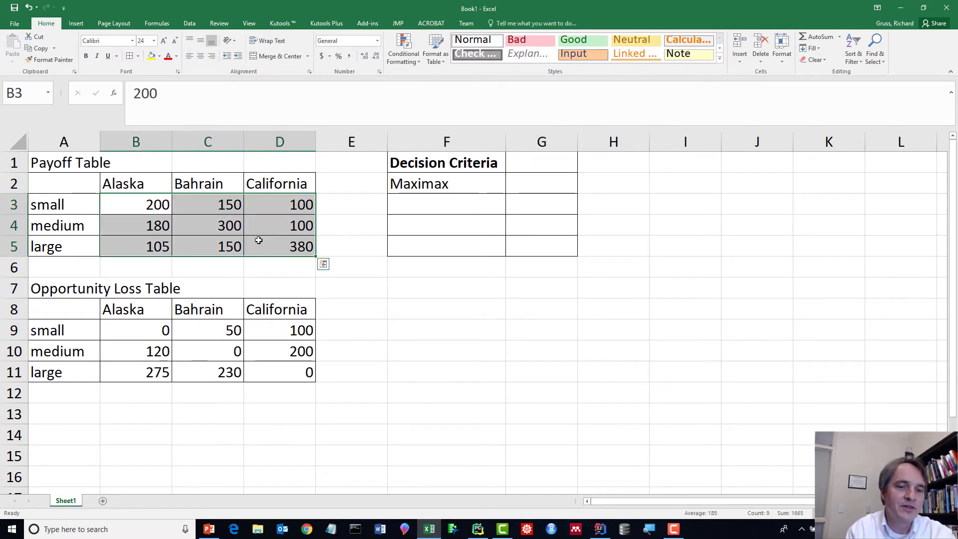
left_click(152, 209)
left_click_drag(151, 209, 280, 240)
left_click(291, 245)
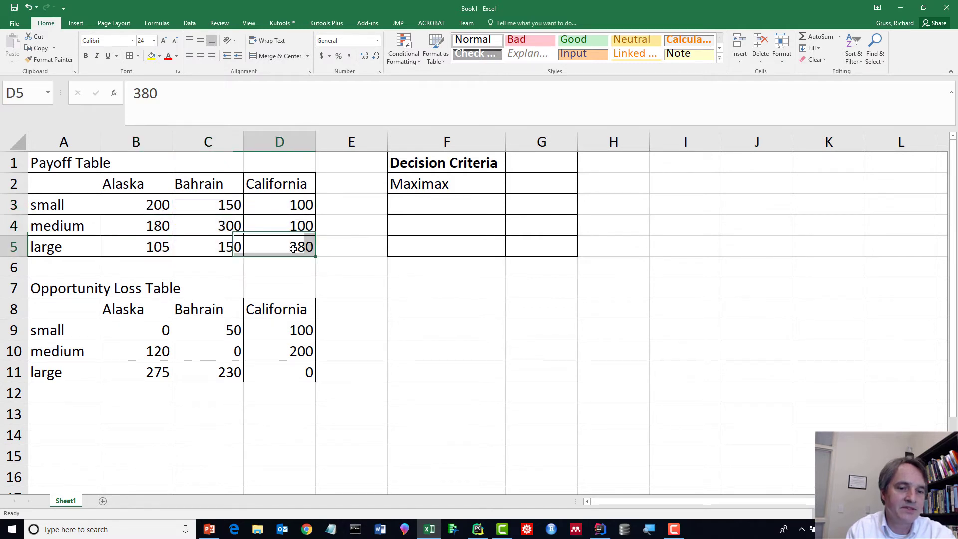
left_click(540, 182)
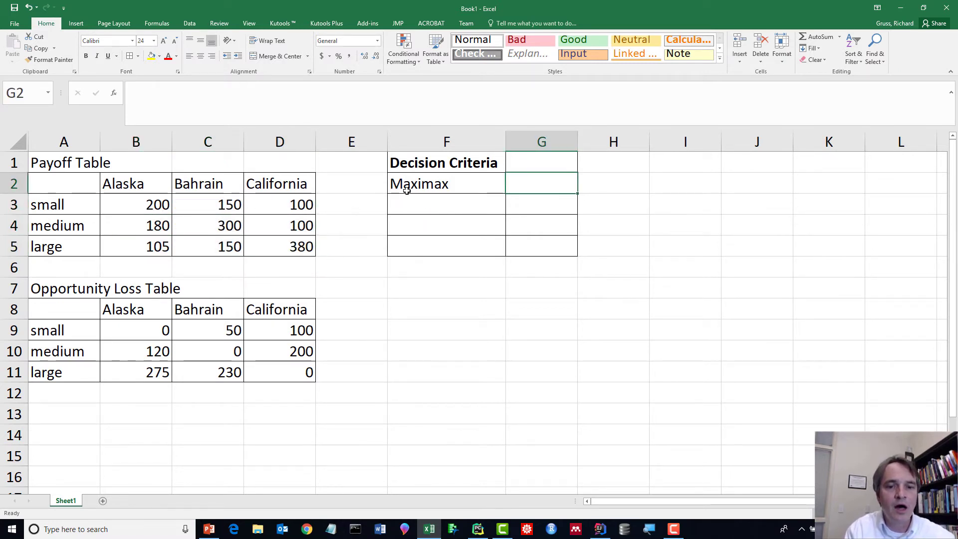
left_click(535, 160)
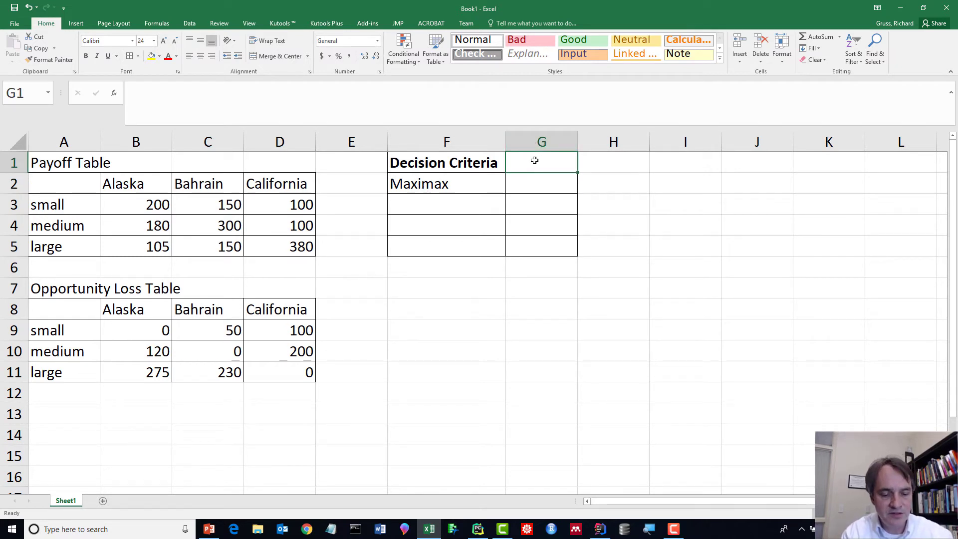
type("Decision")
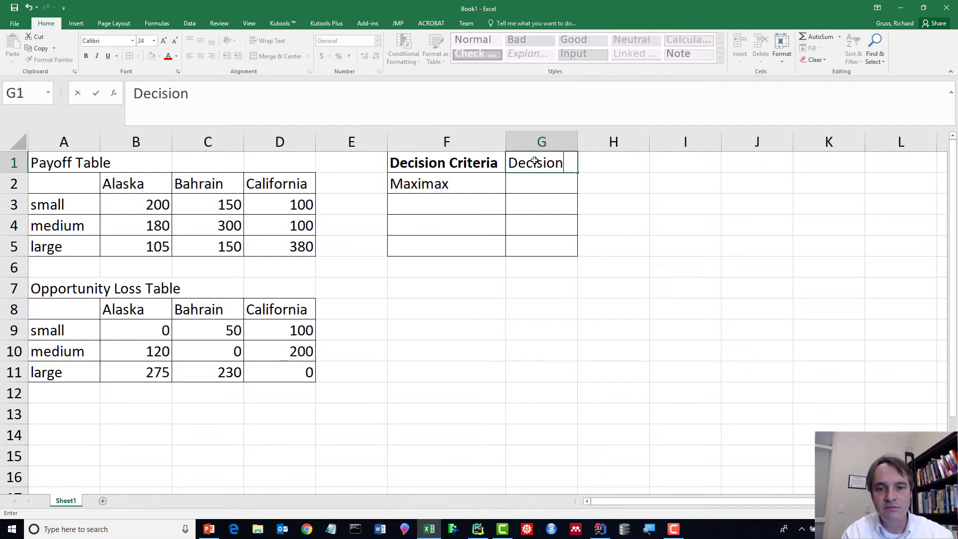
key("Return")
type("California")
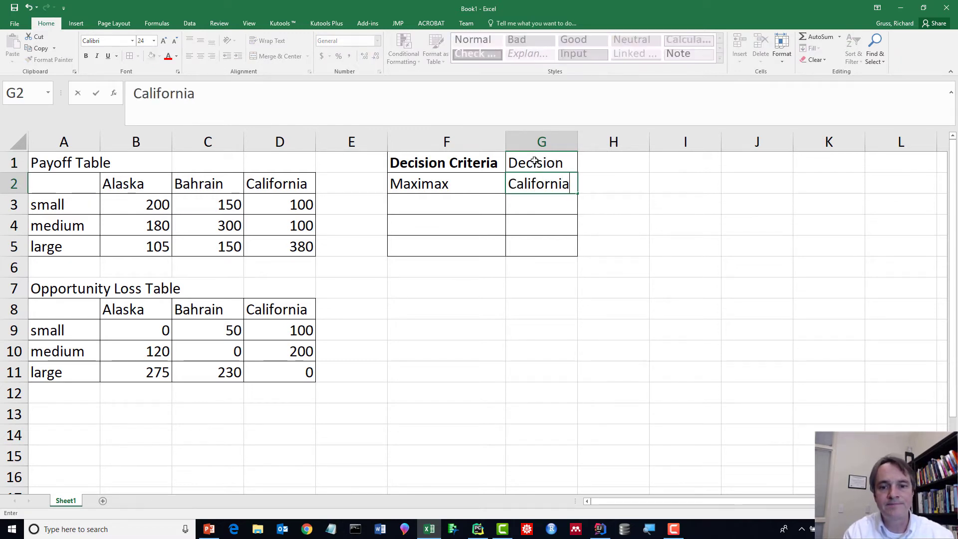
key("Return")
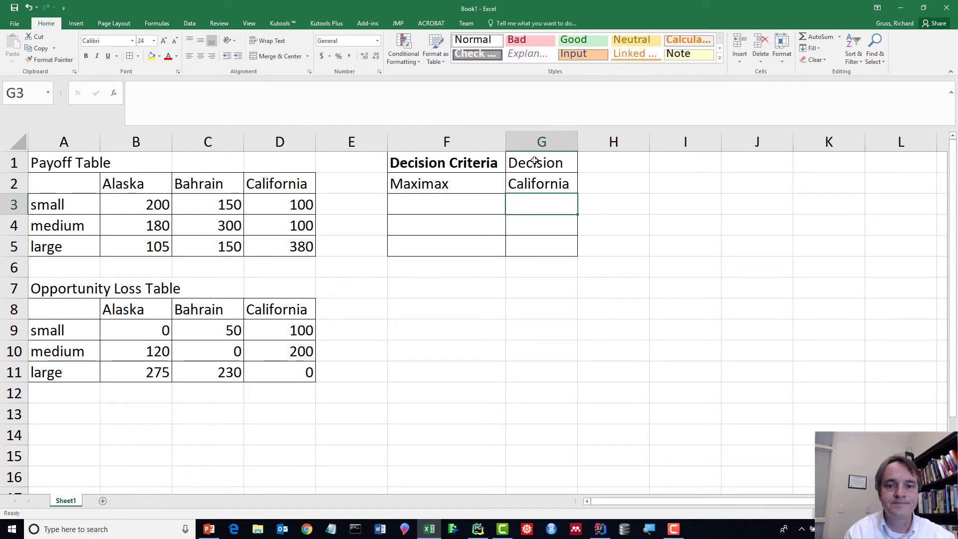
Make the "Decision" heading in G1 bold
key("Left")
key("Left")
key("Up")
key("Right")
left_click(535, 161)
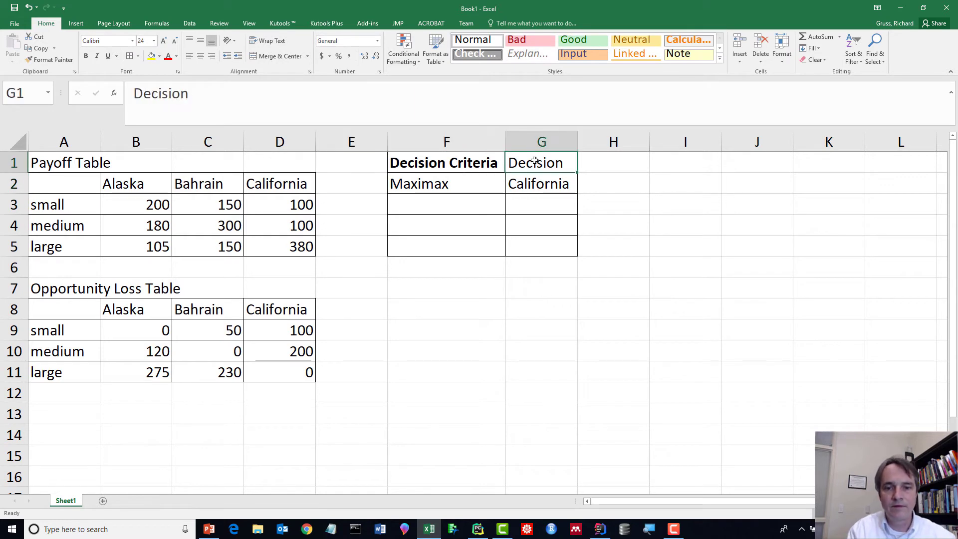
key("ctrl+b")
Enter the note "confident" in H2 beside the Maximax decision
left_click(292, 248)
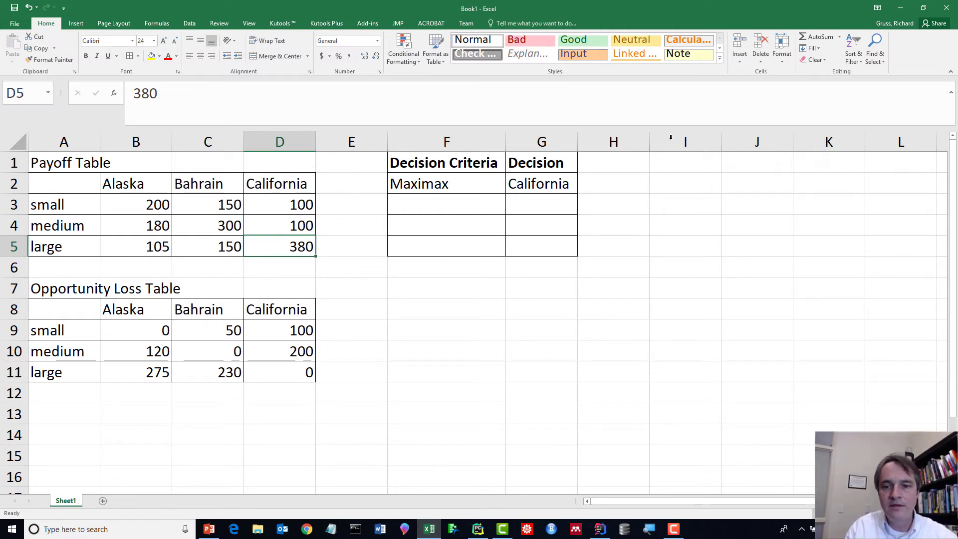
left_click(600, 182)
type("confident")
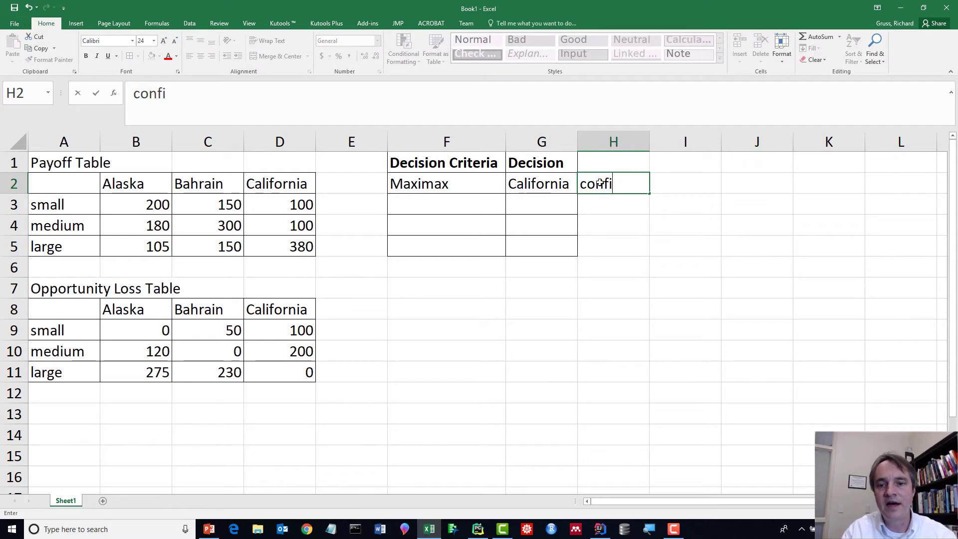
key("Return")
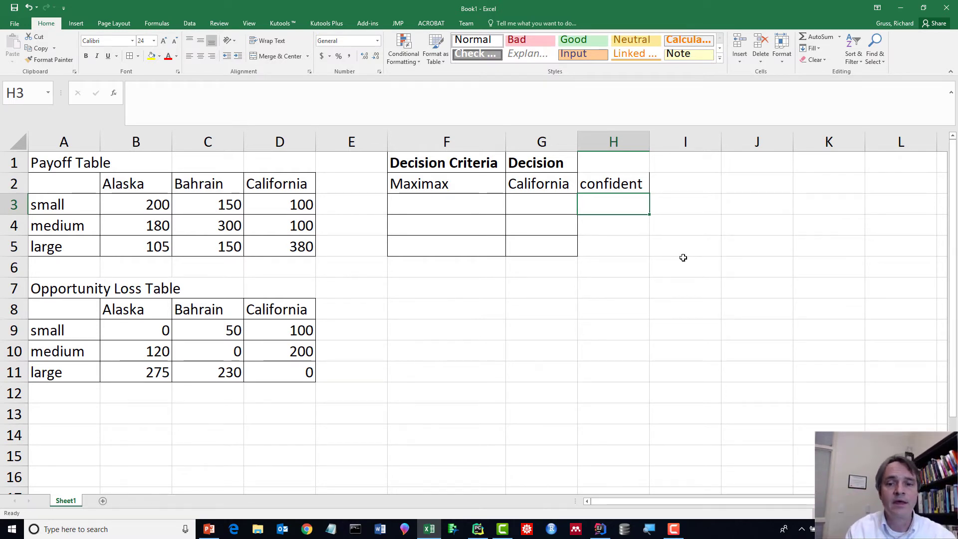
key("Left")
key("Left")
key("Left")
key("Right")
key("Right")
key("Right")
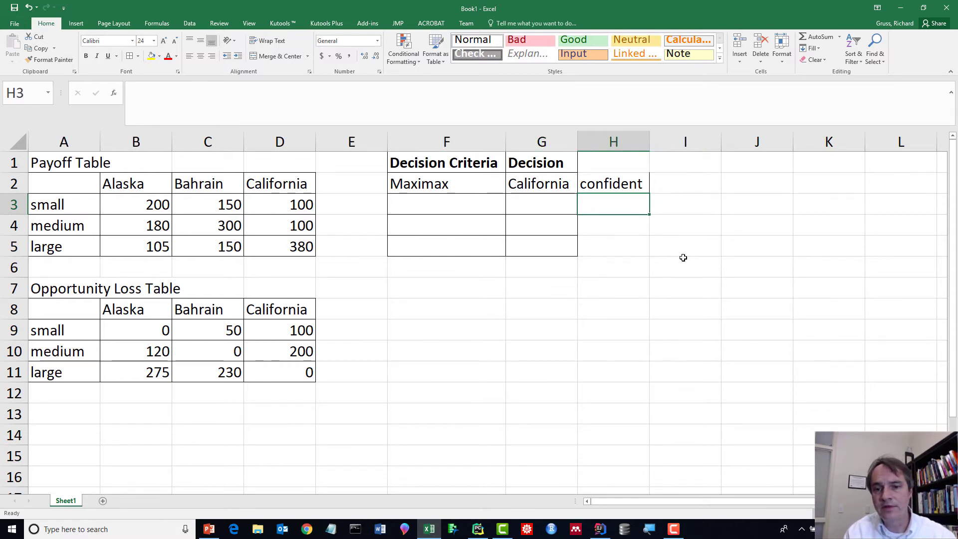
Enter the note "pessimistic" in H3, below the "confident" note
type("p")
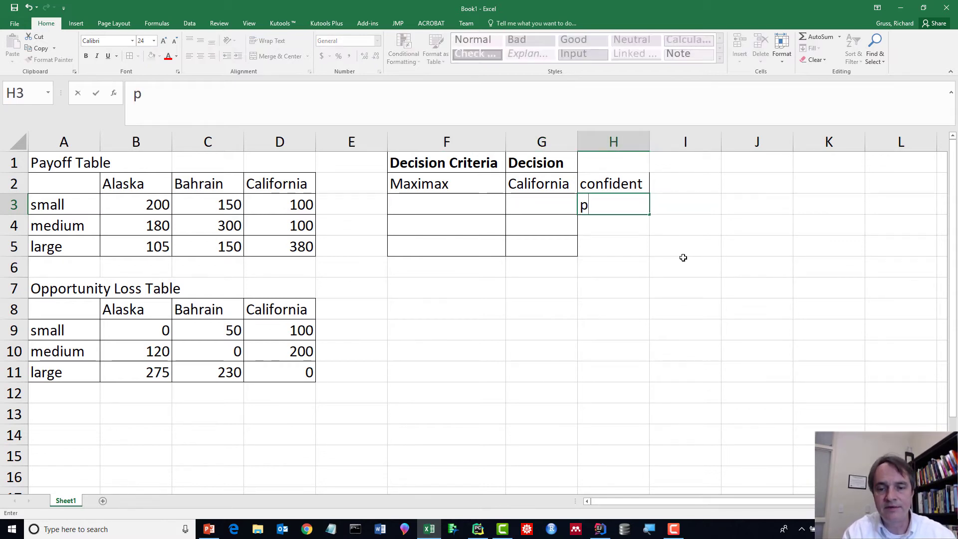
type("essimisitc")
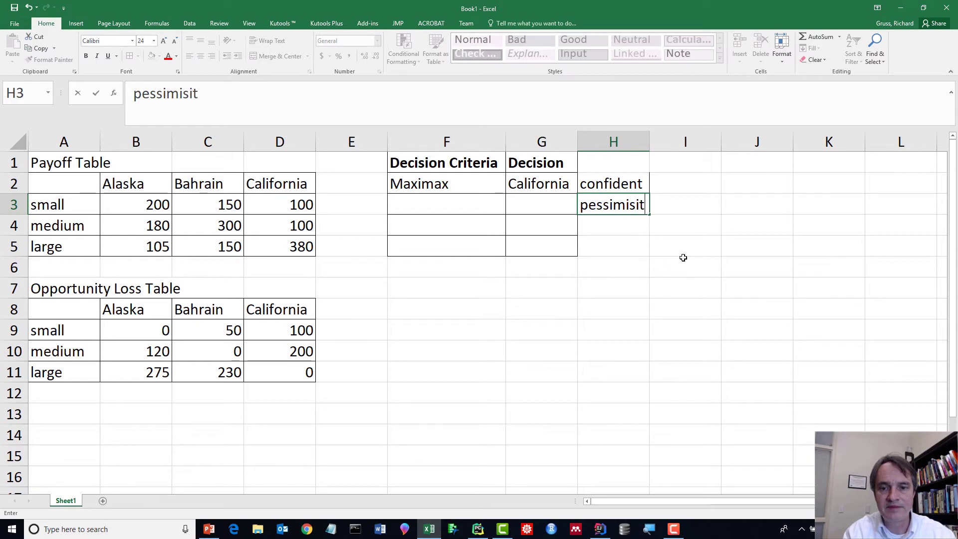
key("BackSpace")
key("BackSpace")
key("BackSpace")
type("tic")
key("Return")
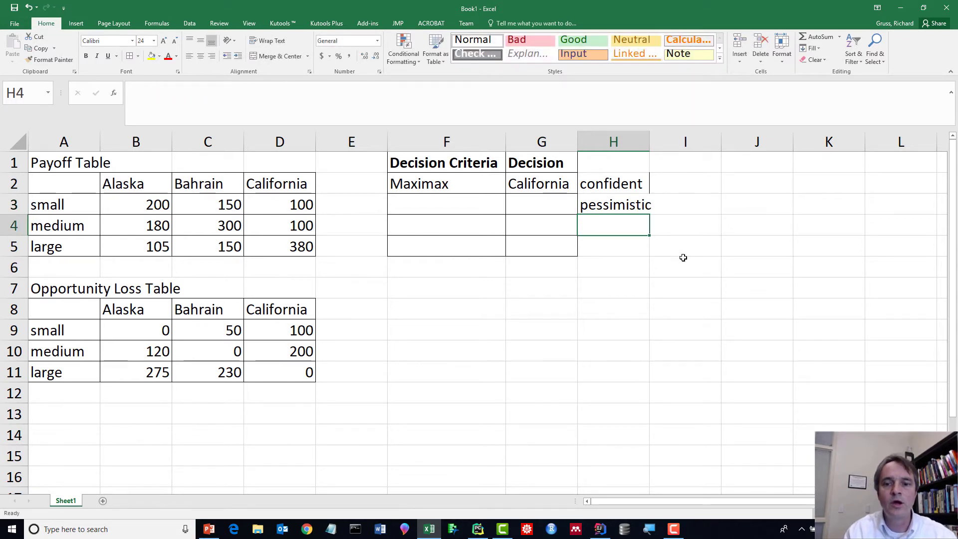
key("Up")
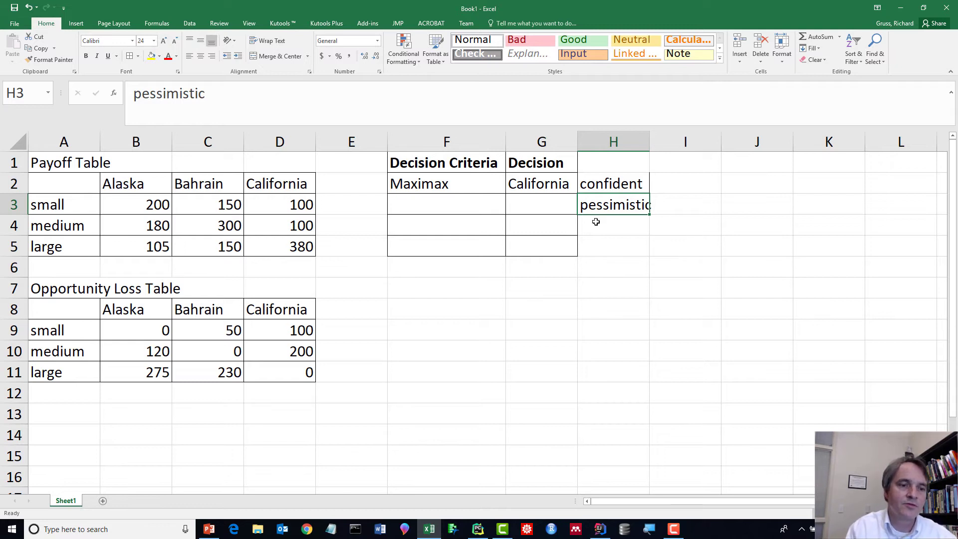
Examine the small, medium and large rows of the payoff table in B3:D5 for the lowest payoff in each
left_click(149, 207)
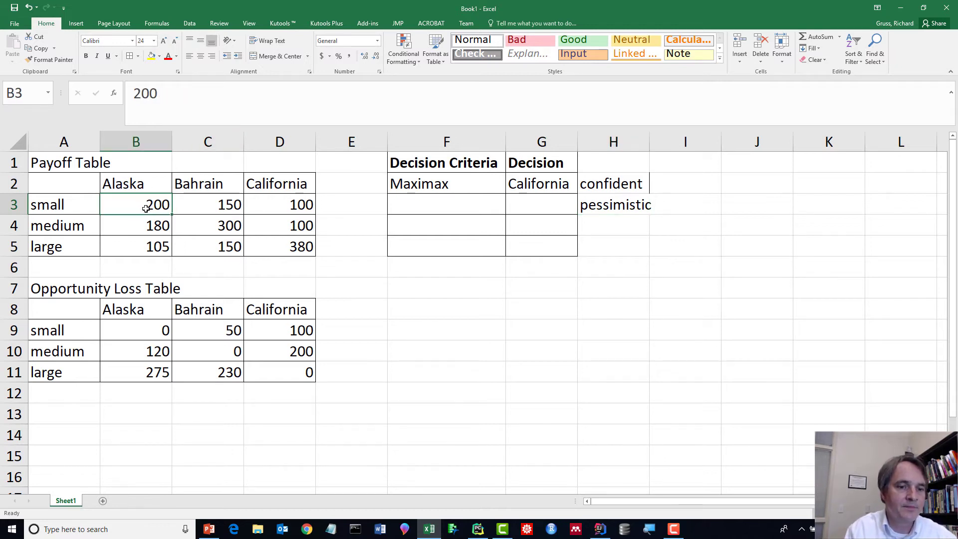
left_click_drag(149, 205, 252, 204)
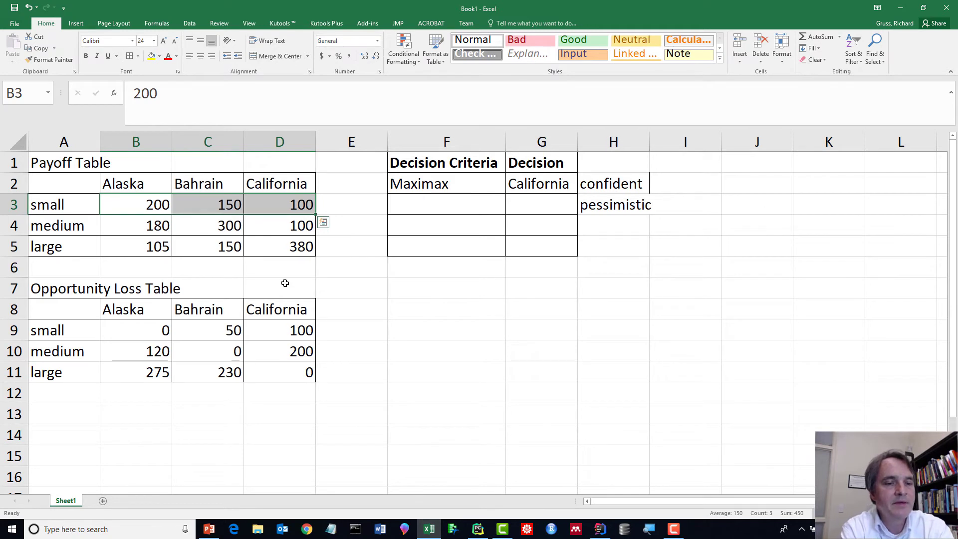
left_click(204, 226)
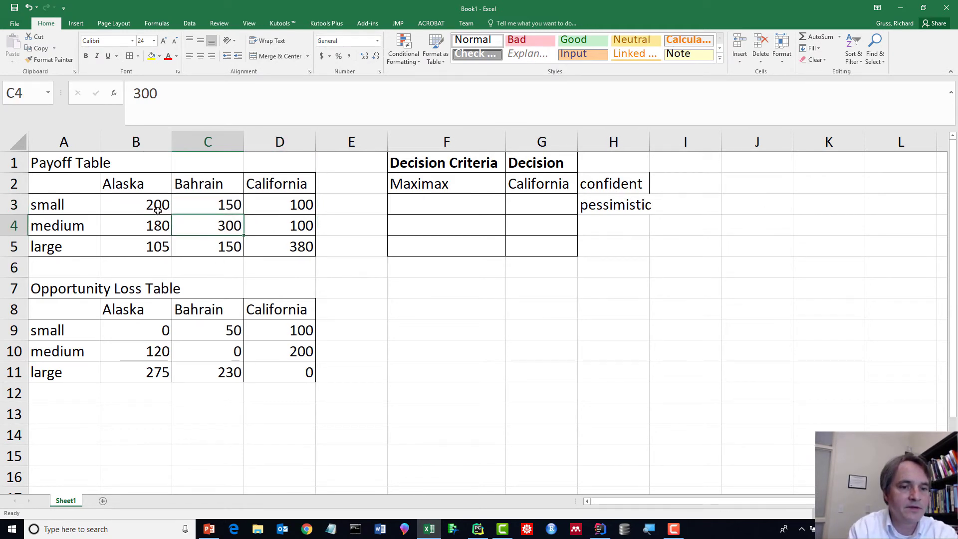
left_click(141, 208)
left_click_drag(142, 208, 264, 206)
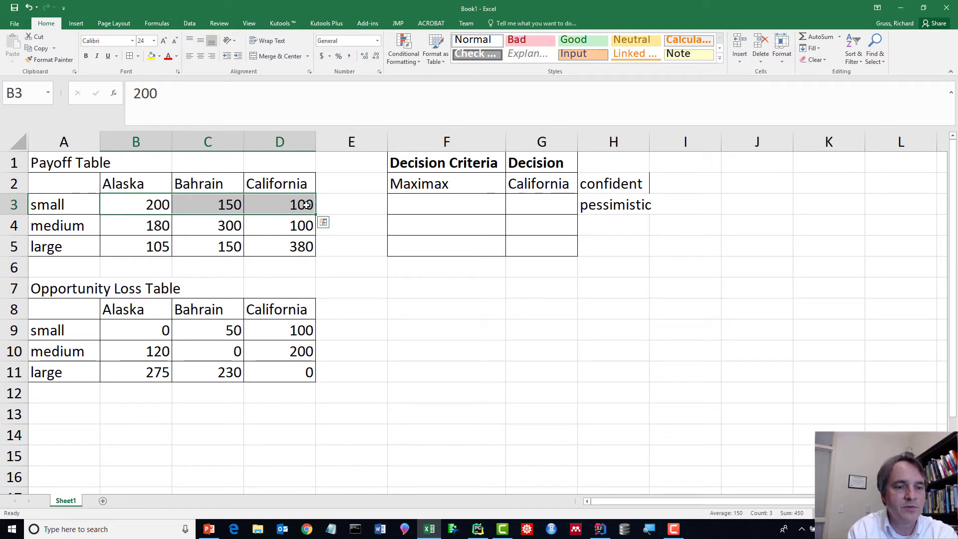
left_click_drag(144, 226, 270, 220)
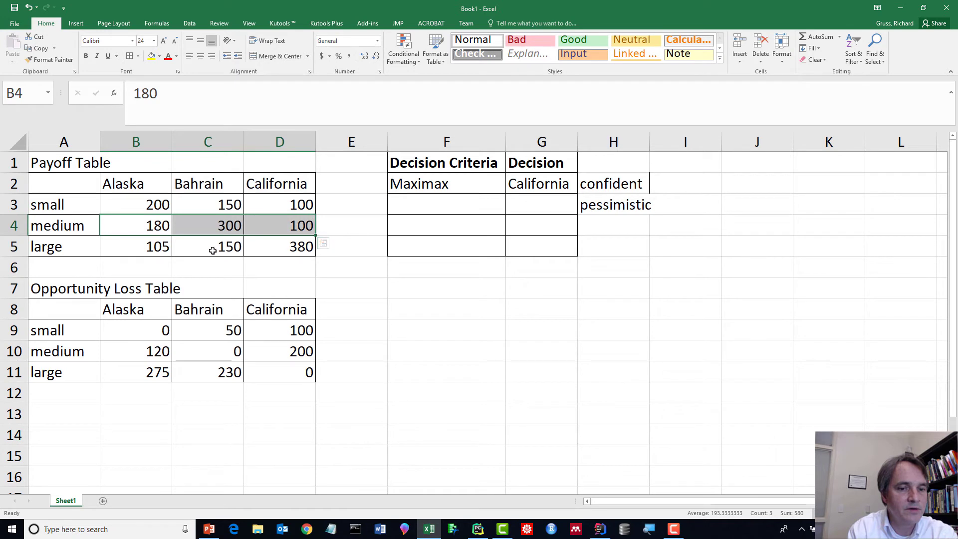
left_click_drag(148, 248, 274, 255)
left_click(203, 273)
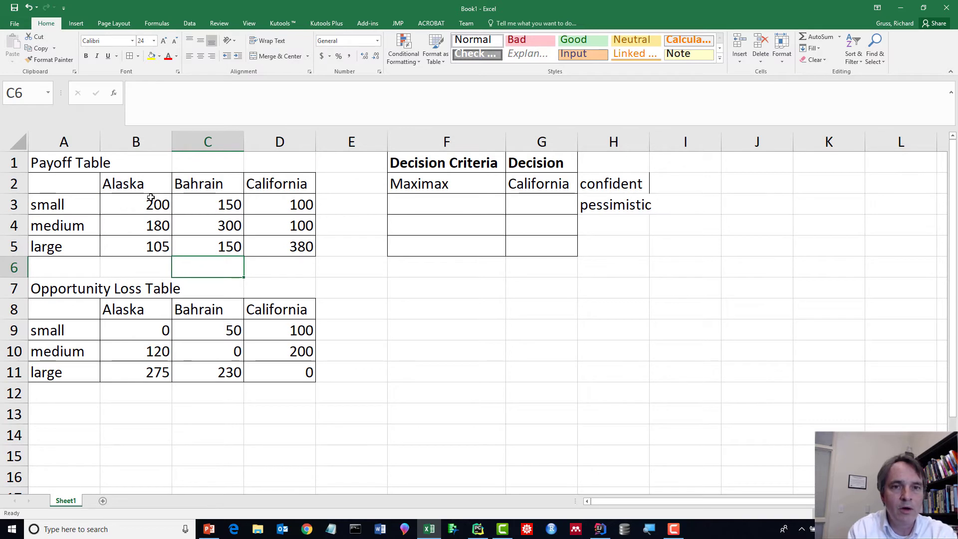
left_click_drag(159, 206, 268, 213)
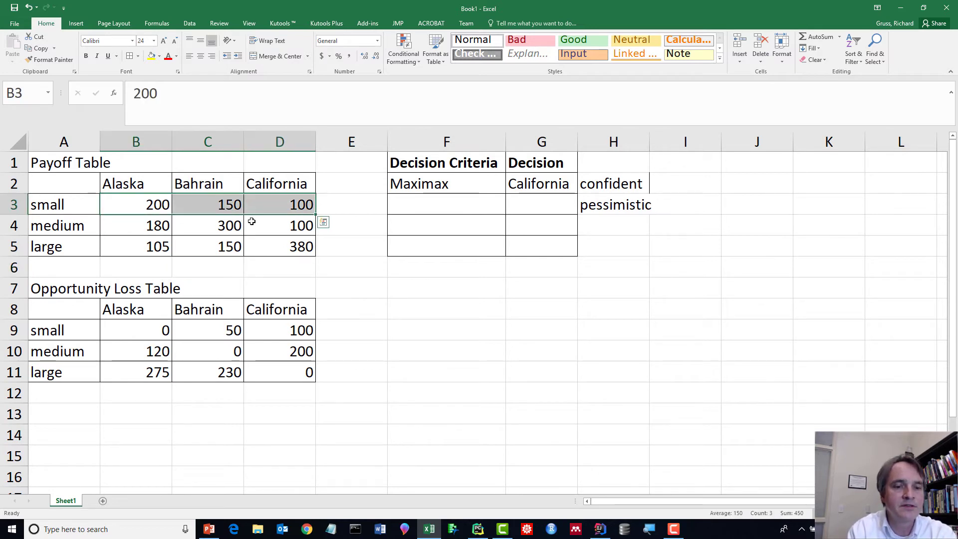
left_click_drag(154, 226, 269, 225)
left_click_drag(149, 249, 265, 250)
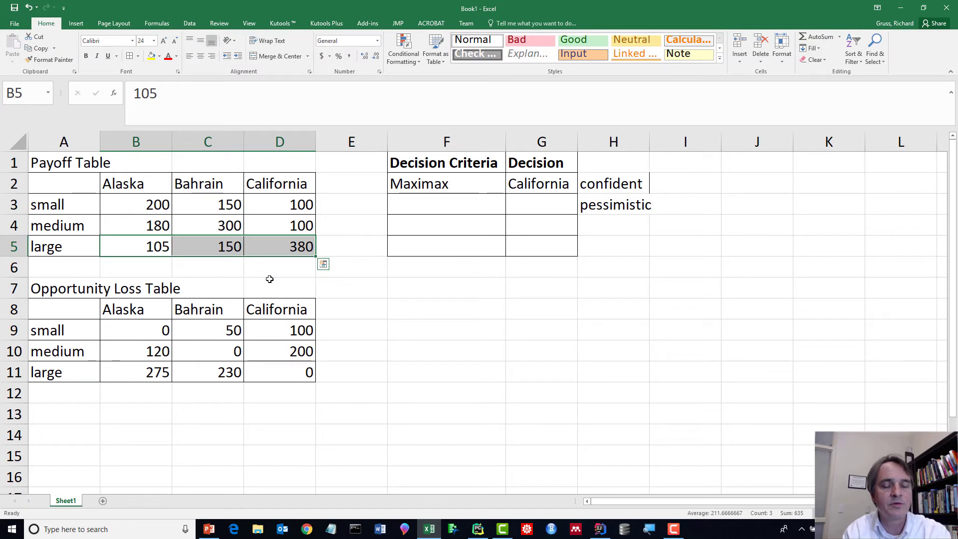
Add a "min" column beside the payoff table in E2, with 100, 100 and 105 for the small, medium and large rows
left_click(341, 184)
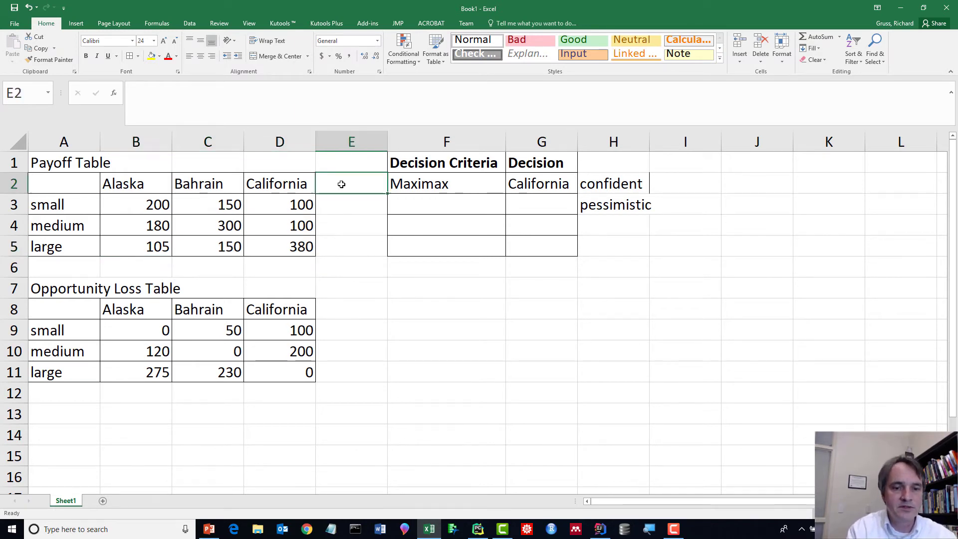
type("min")
key("Return")
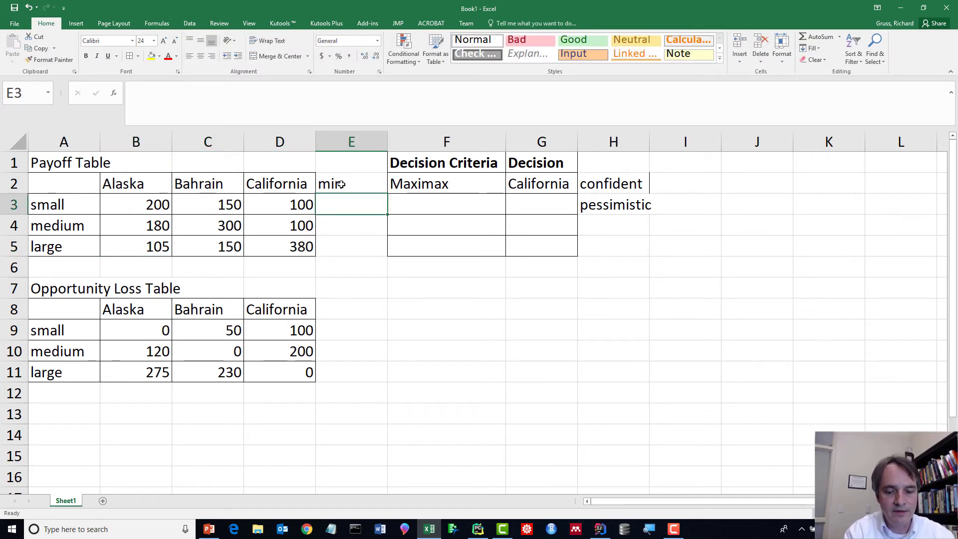
type("100")
key("Return")
type("100")
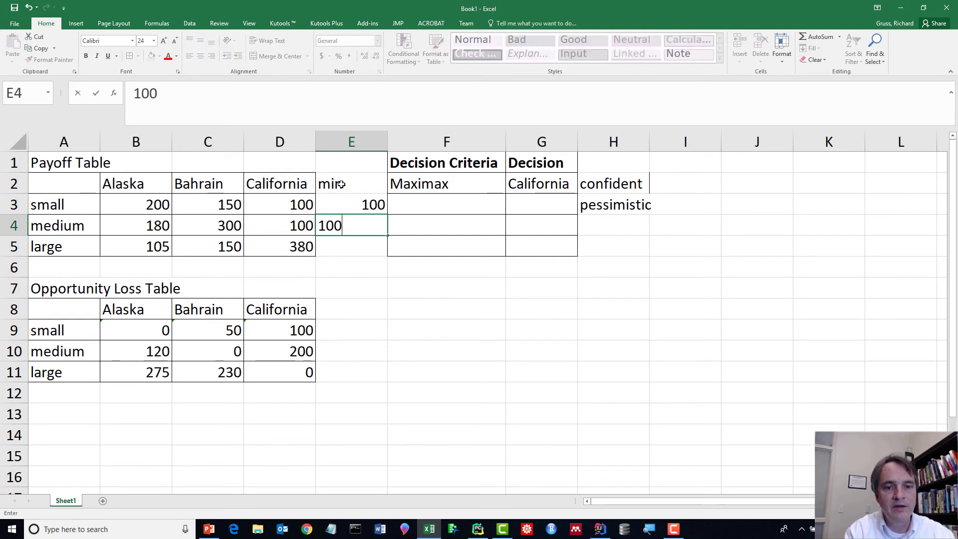
key("Return")
type("105")
key("Return")
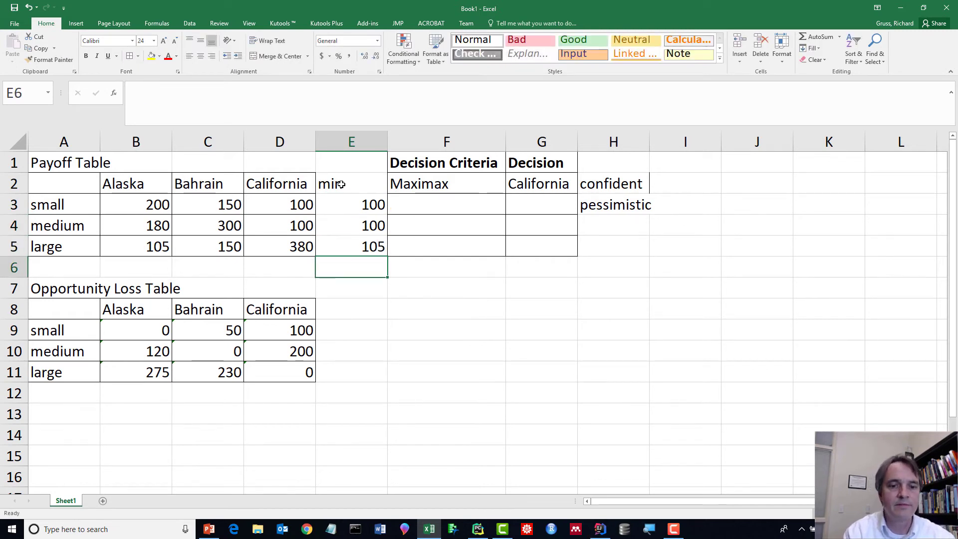
Enter "Maximin" as the second decision criterion in F3
key("Left")
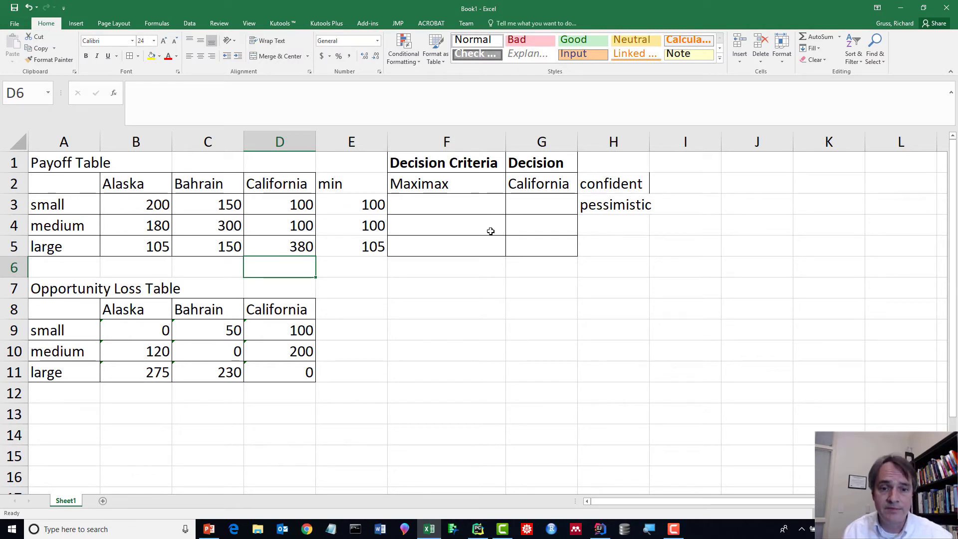
key("Right")
key("Right")
key("Up")
key("Up")
key("Up")
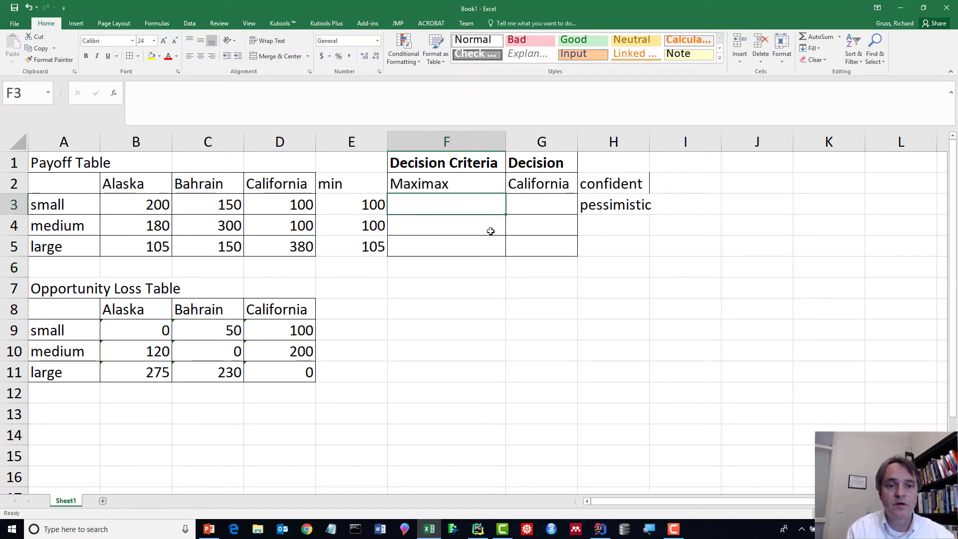
type("Mx")
key("BackSpace")
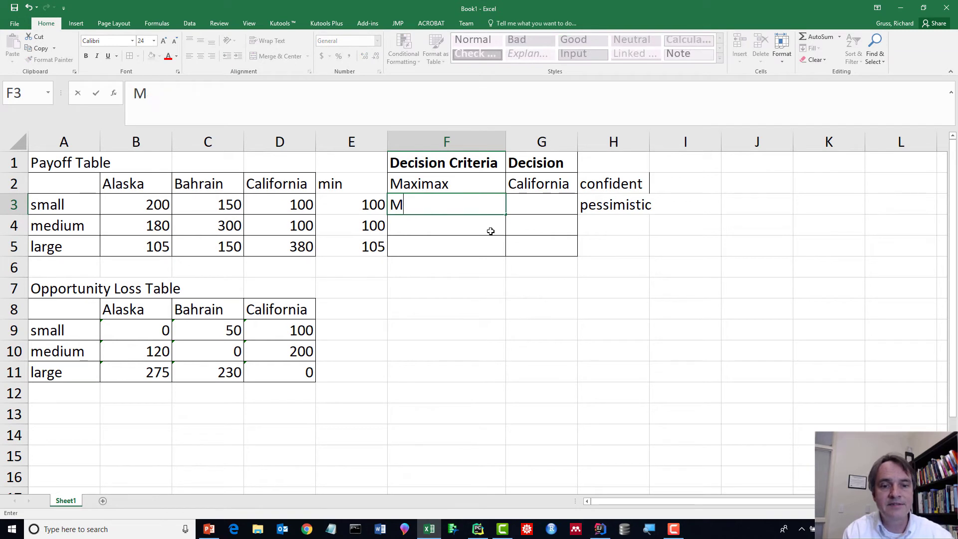
type("aximin")
key("Return")
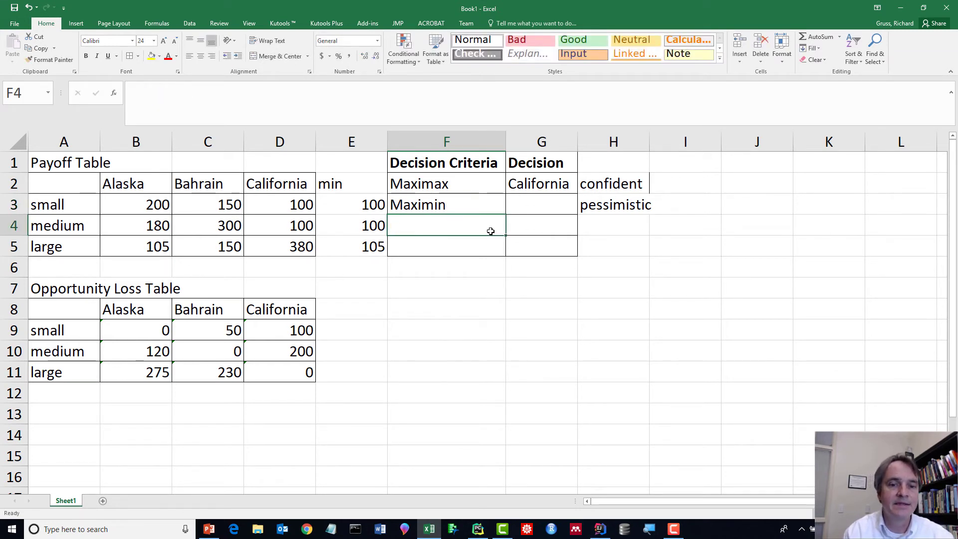
Check the large row of the payoff table and enter "Alaska" as the Maximin decision in G3
key("Up")
key("Right")
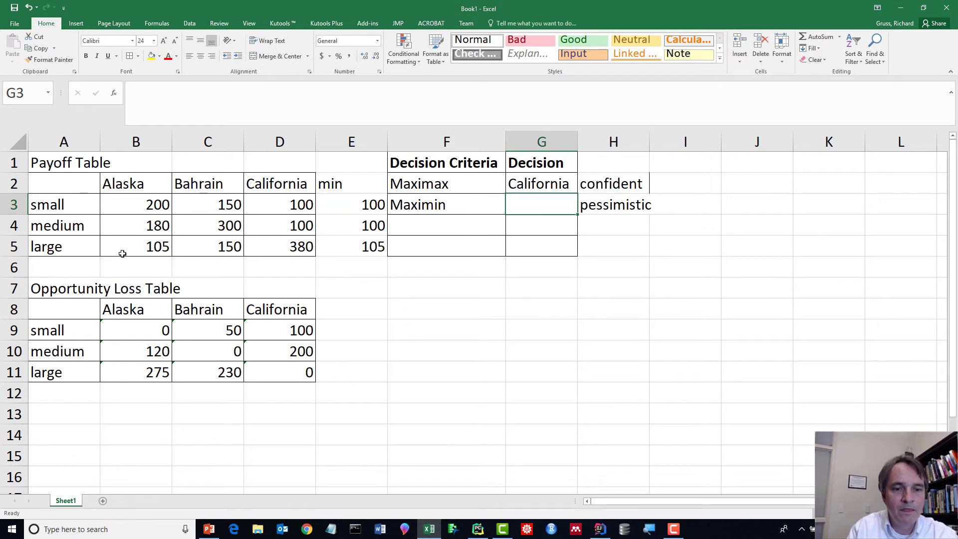
left_click_drag(70, 247, 261, 251)
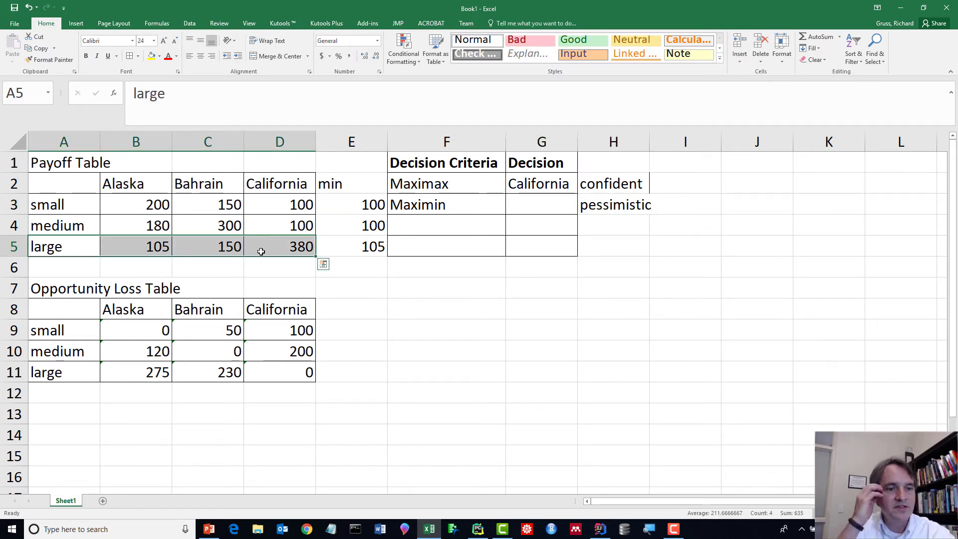
left_click(514, 204)
type("Alaska")
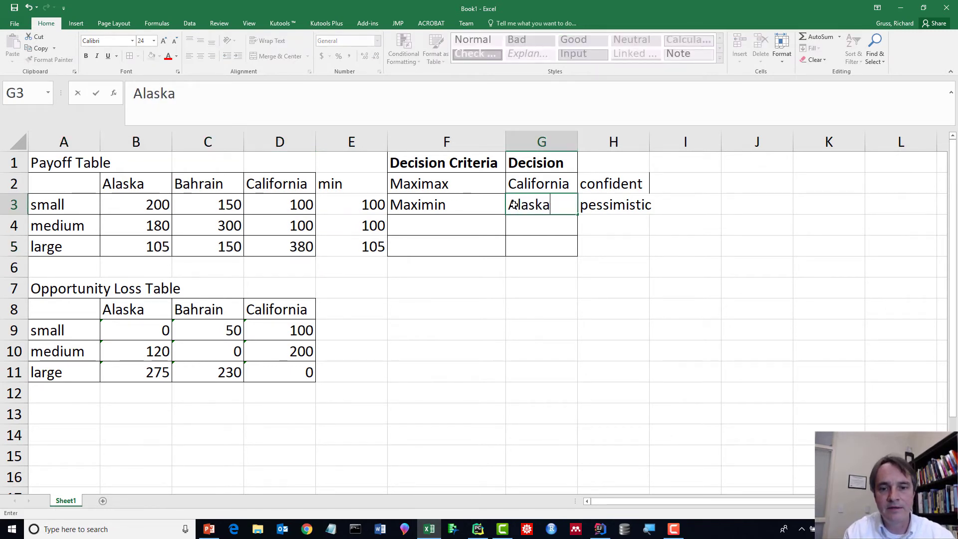
key("Return")
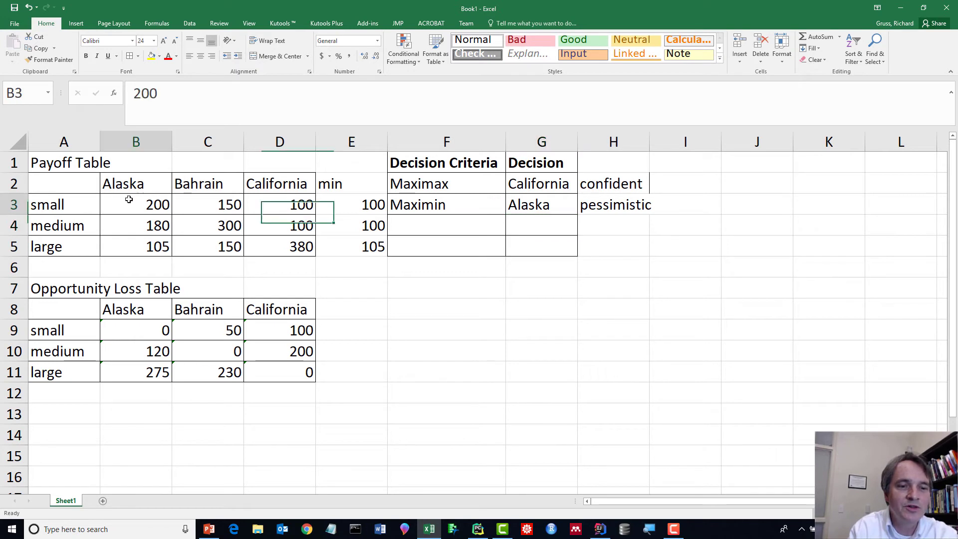
Review the payoffs row by row in B3:D5 against the Maximin decision, including the large Alaska payoff in B5
left_click_drag(128, 200, 263, 203)
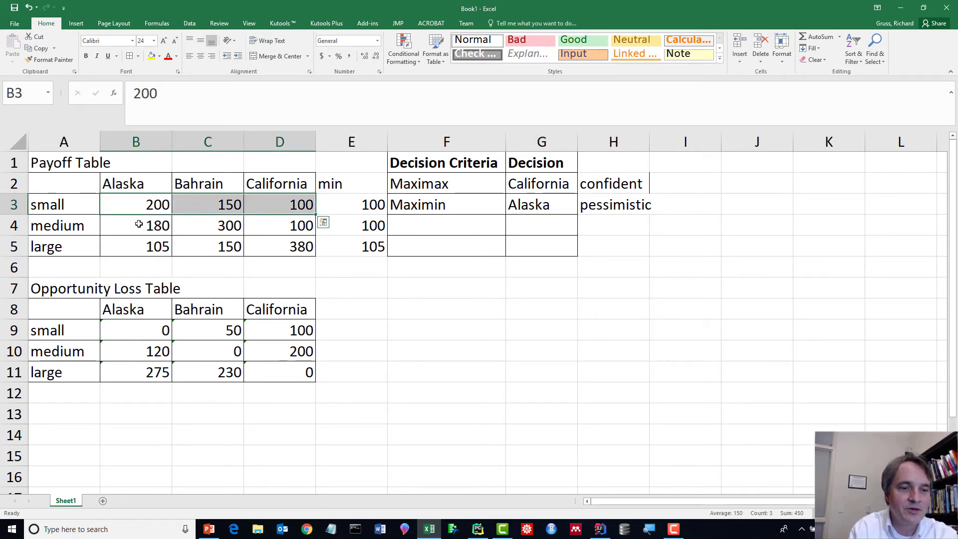
left_click_drag(138, 223, 285, 222)
left_click_drag(147, 246, 260, 245)
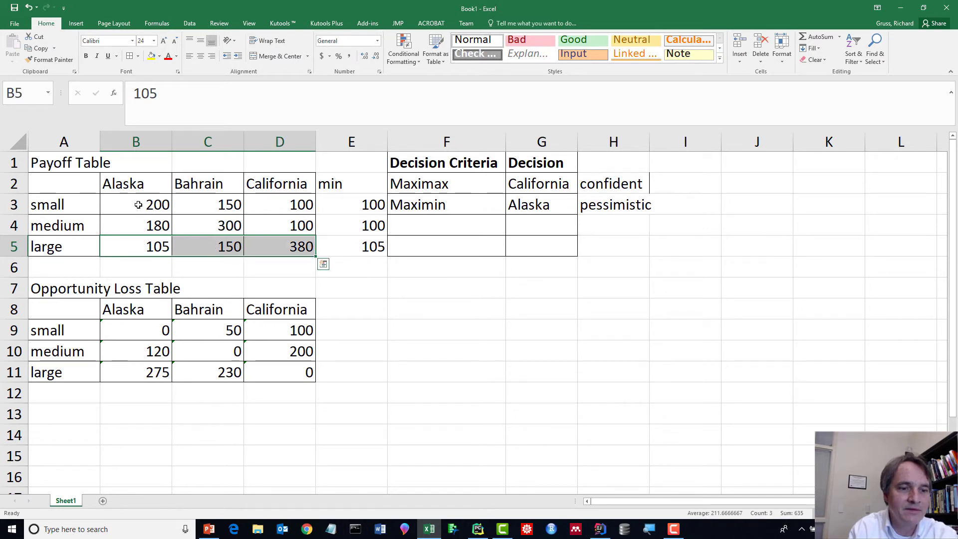
left_click_drag(125, 204, 260, 205)
left_click_drag(134, 224, 230, 226)
left_click_drag(137, 244, 273, 242)
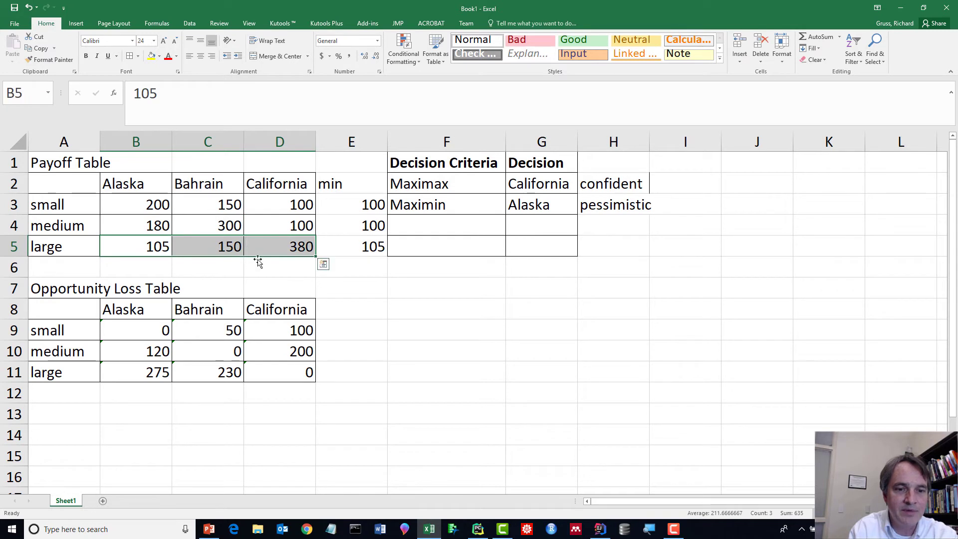
left_click(237, 272)
left_click(151, 249)
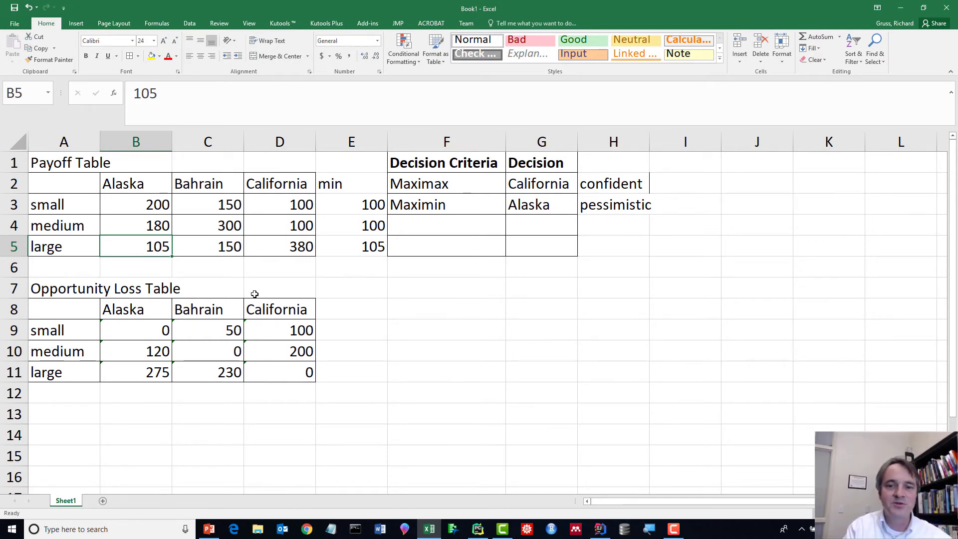
left_click(530, 210)
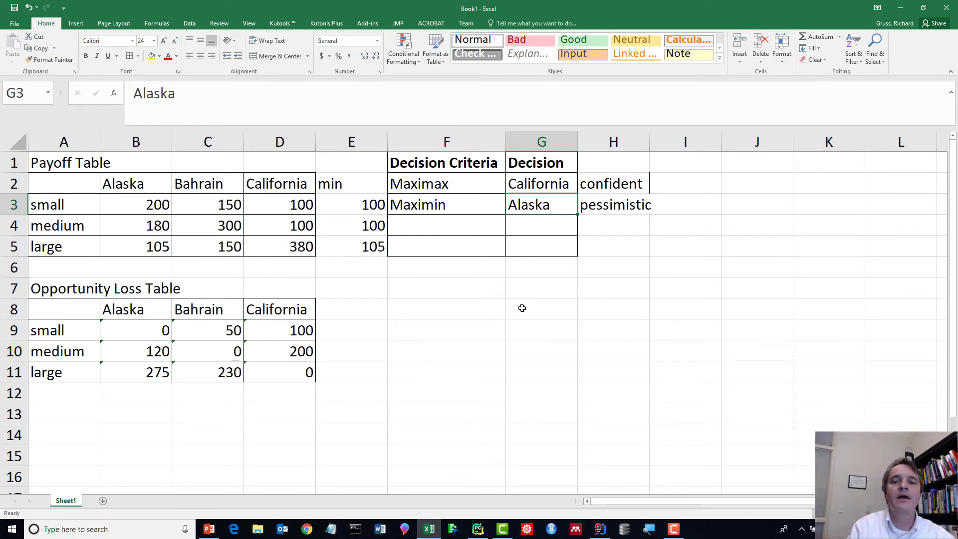
Clear the helper "min" column in E2:E5 beside the payoff table
left_click_drag(347, 182, 352, 241)
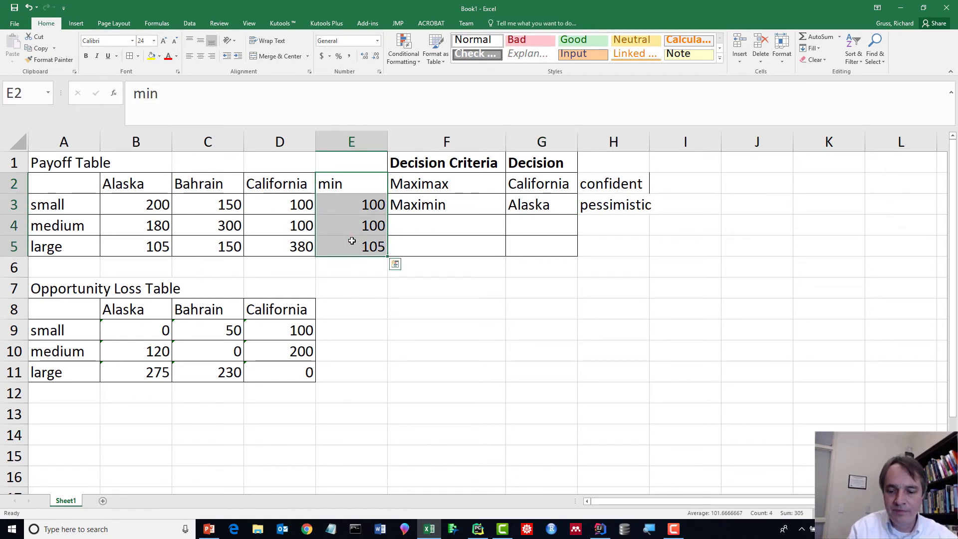
key("Delete")
key("Down")
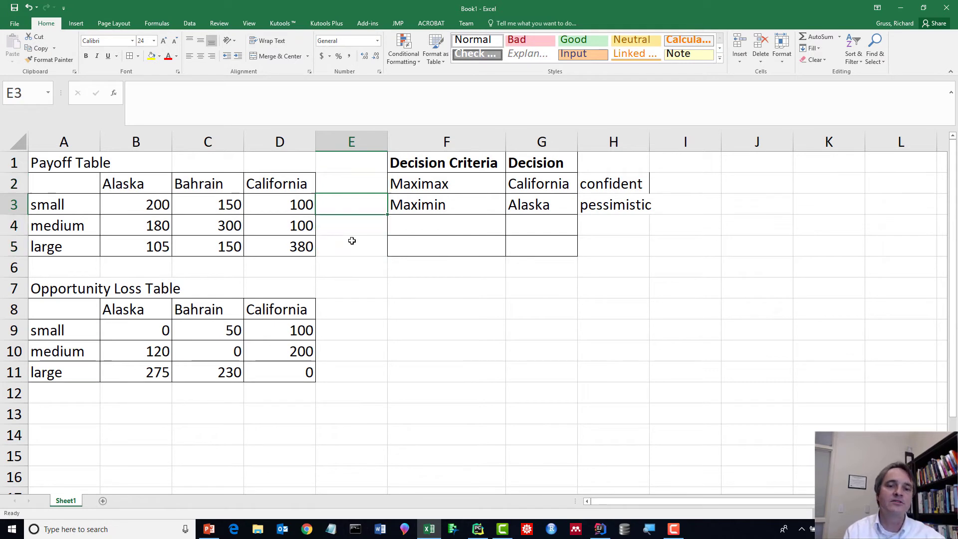
key("Up")
key("Left")
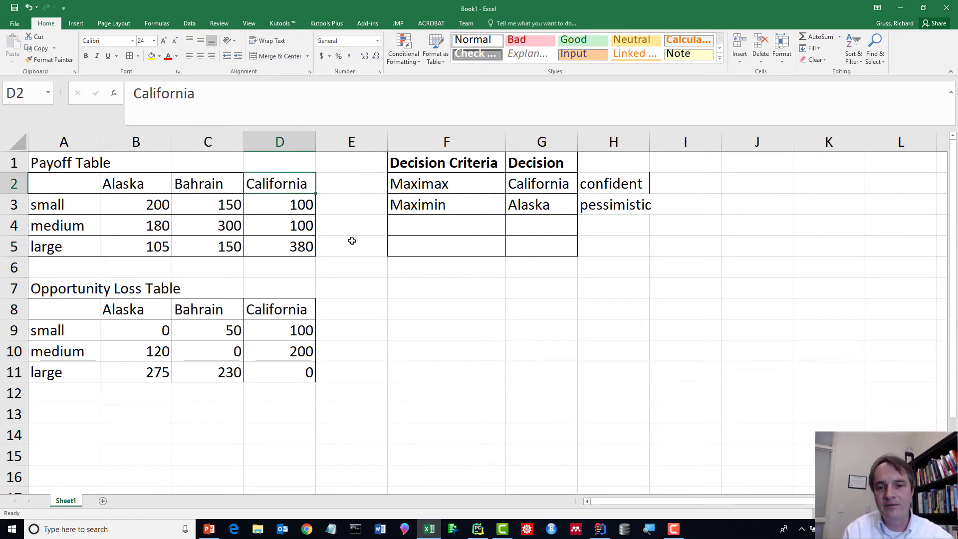
key("Right")
key("Right")
key("Right")
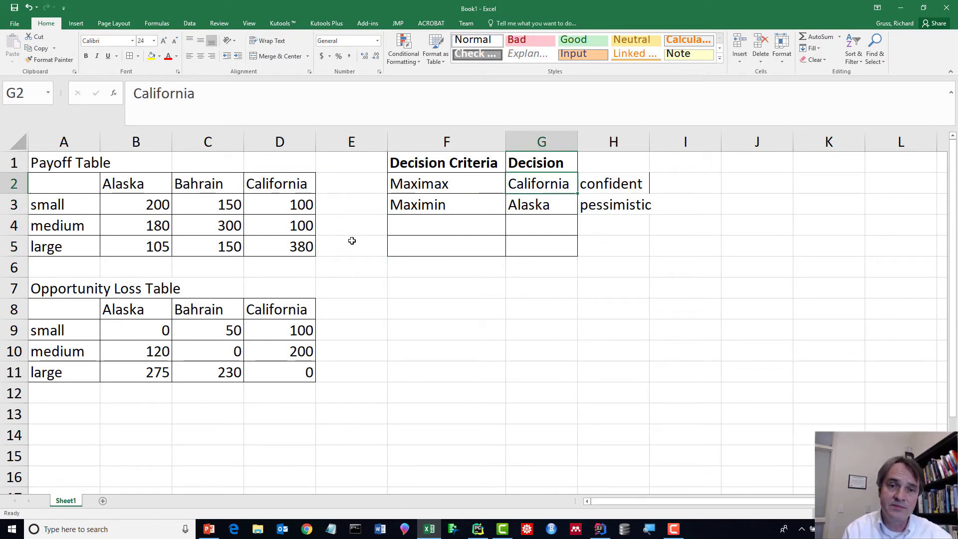
key("Down")
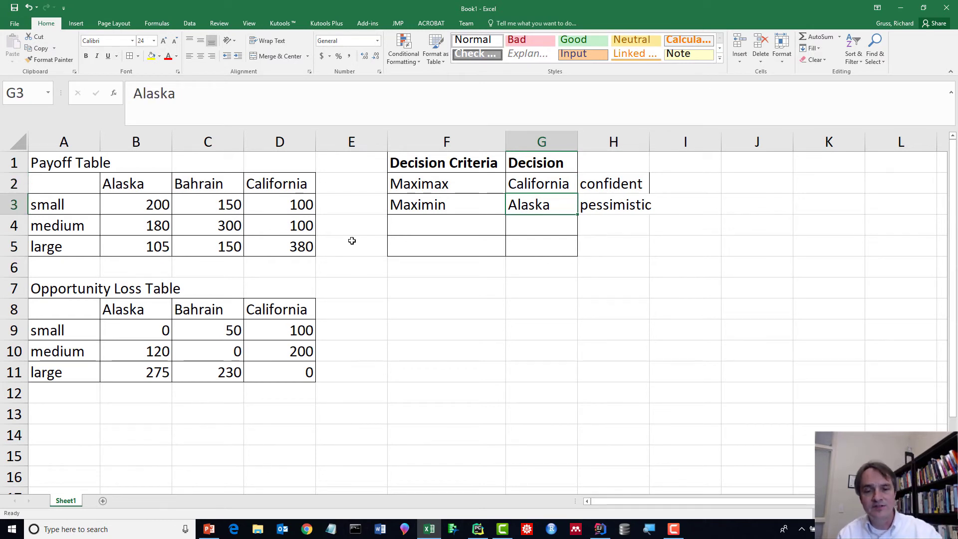
key("Up")
key("Up")
key("Left")
key("Left")
key("Left")
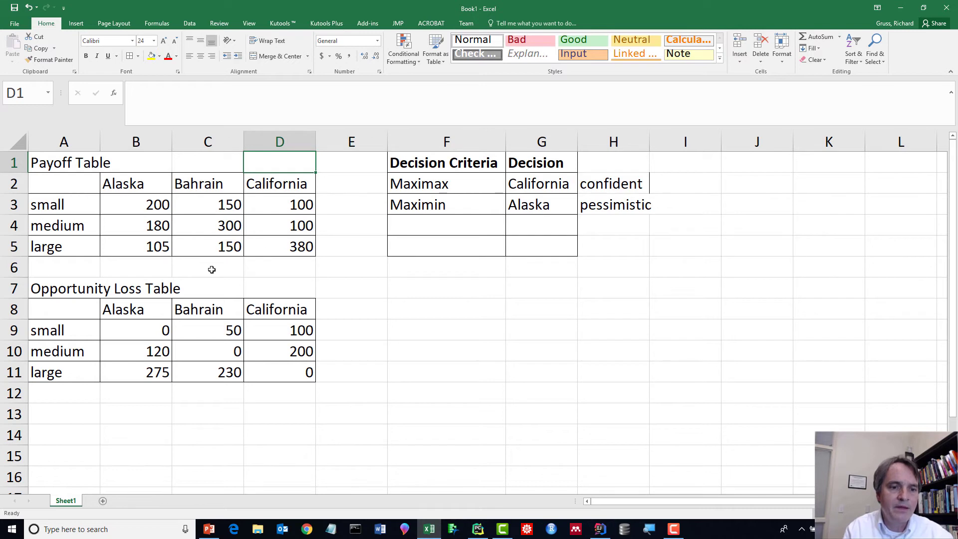
Examine the location headings Alaska, Bahrain and California in row 2 of the payoff table
left_click(70, 196)
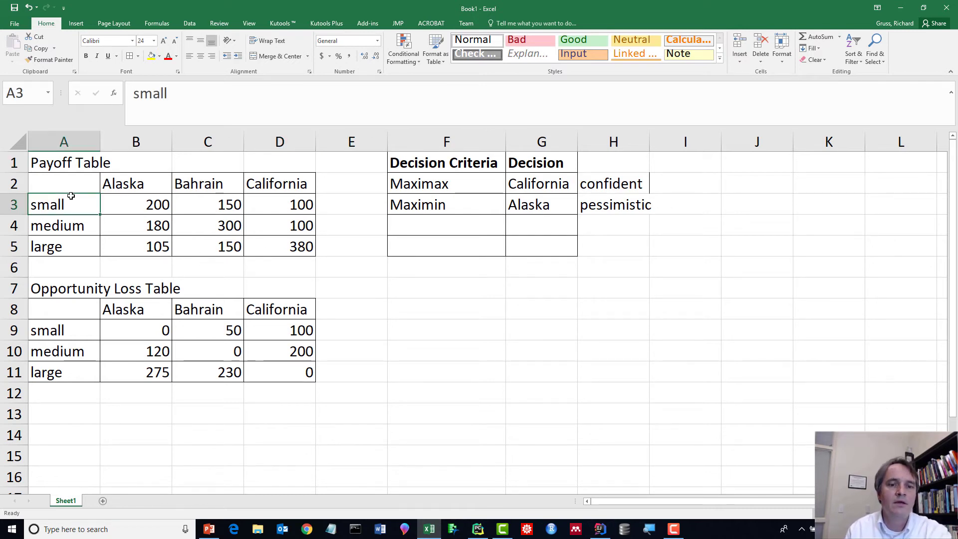
key("Right")
key("Up")
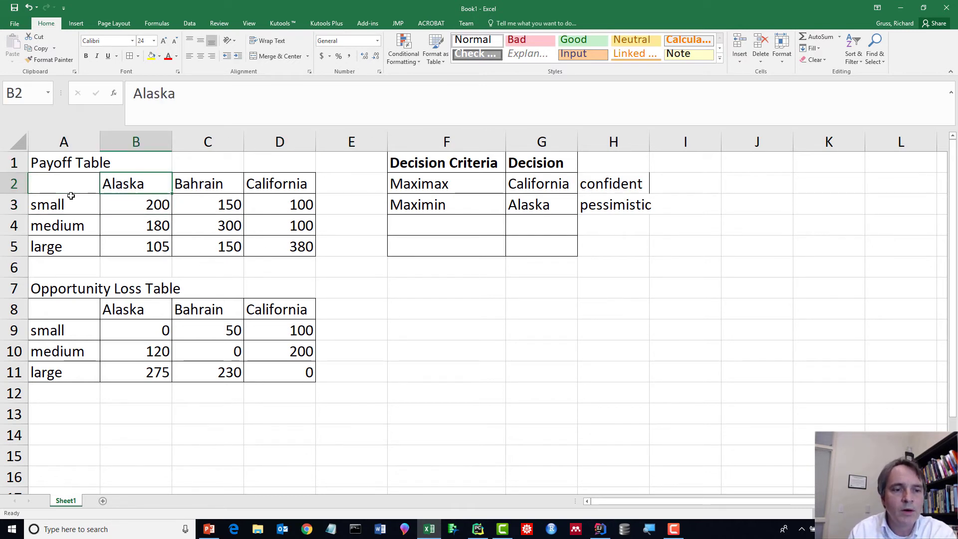
key("Right")
key("Right")
key("Right")
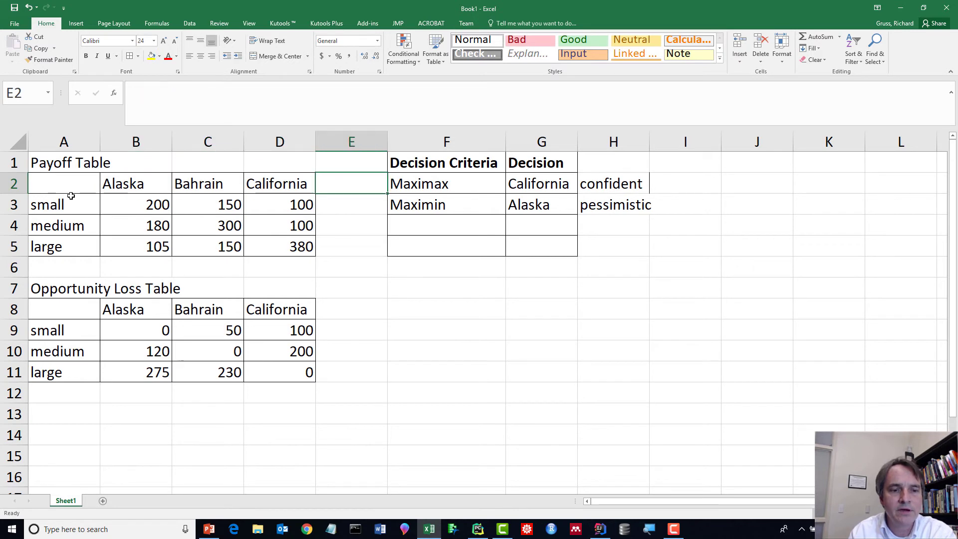
key("Left")
key("Left")
key("Left")
key("Left")
Review the deposit-size rows of the payoff table, tracing the small row's payoffs across the three locations
key("Down")
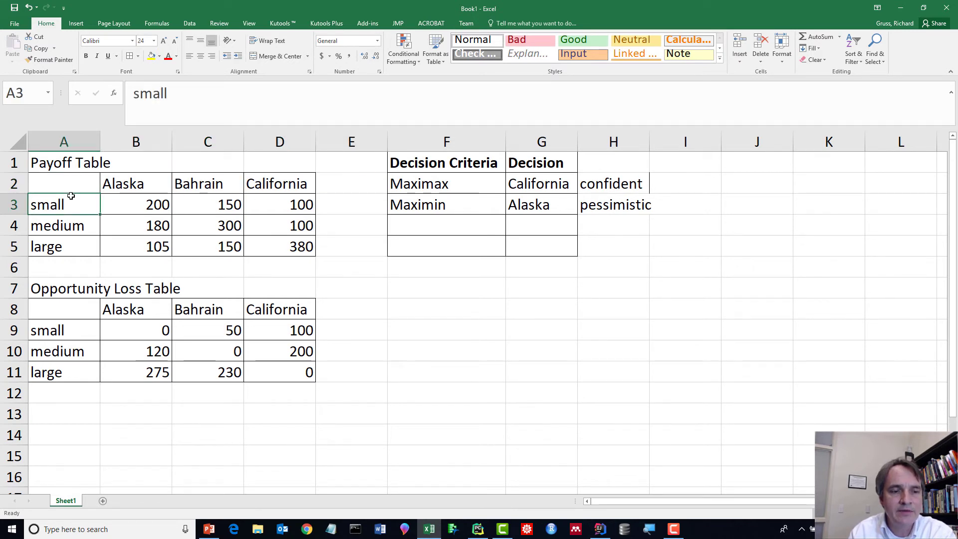
key("Right")
key("Right")
key("Right")
key("Right")
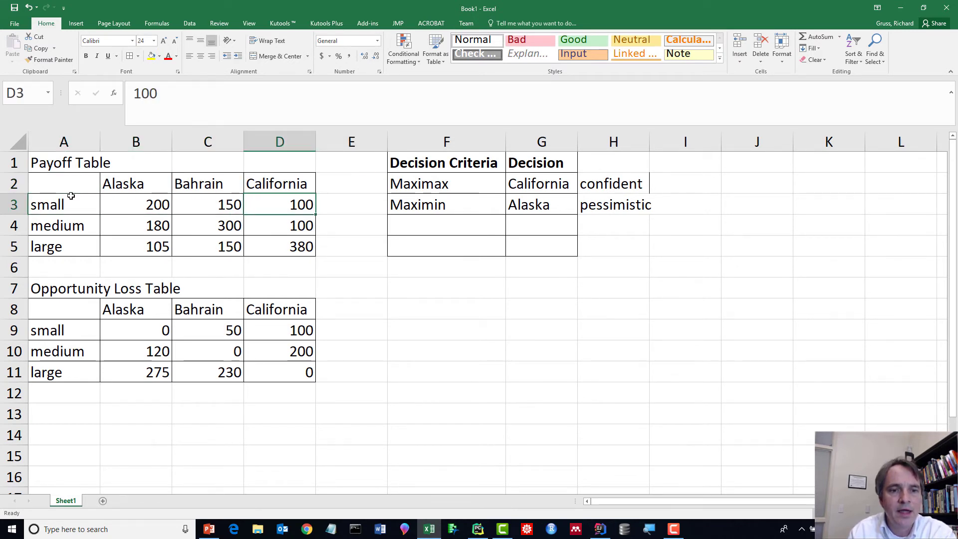
key("Down")
key("Left")
key("Left")
key("Left")
key("Left")
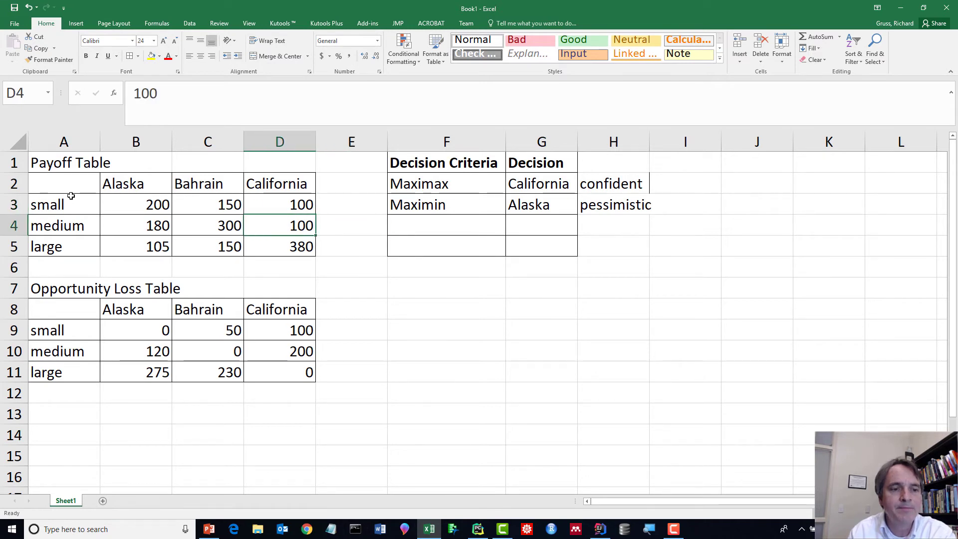
key("Down")
key("Up")
key("Up")
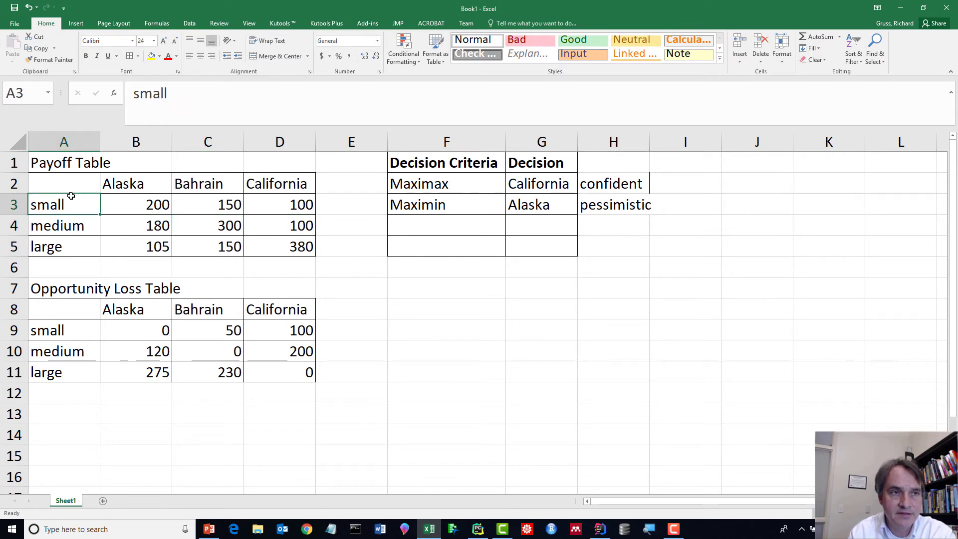
Enter the probabilities 0.25, 0.5 and 0.25 in E3:E5 beside the small, medium and large rows
key("Right")
key("Right")
key("Right")
key("Right")
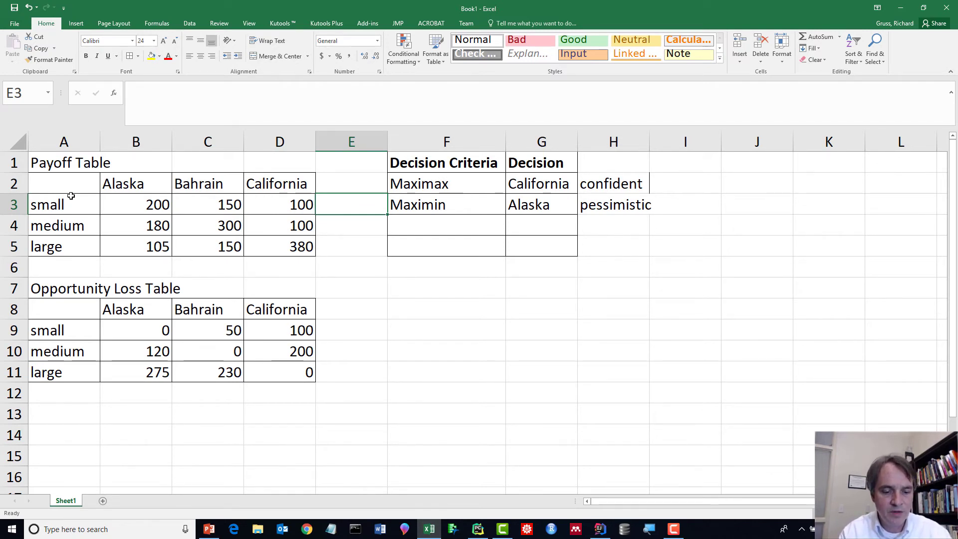
type(".25")
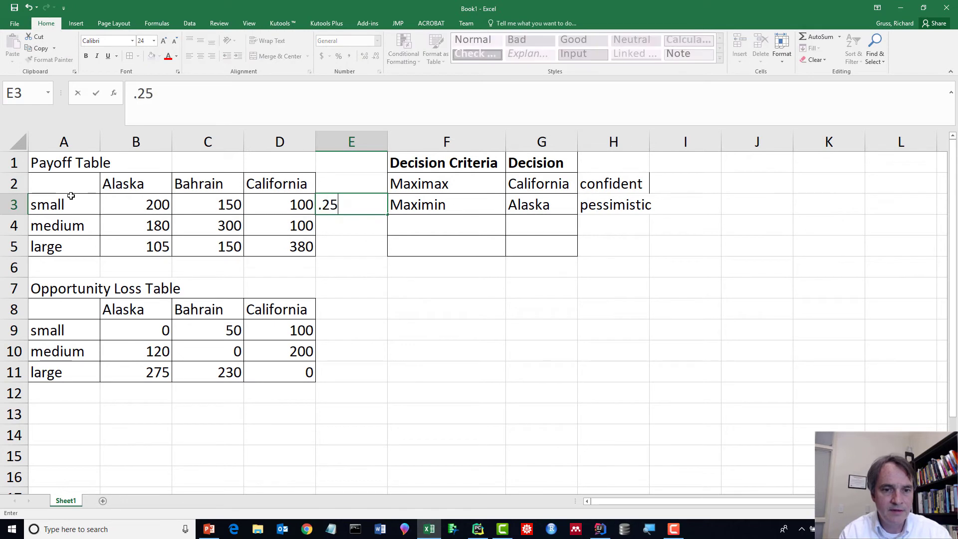
key("Return")
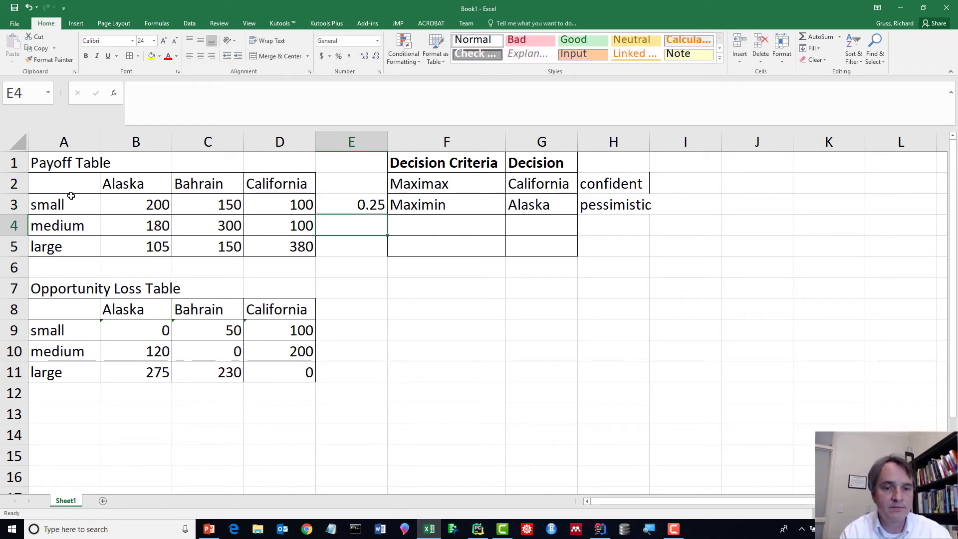
type(".5")
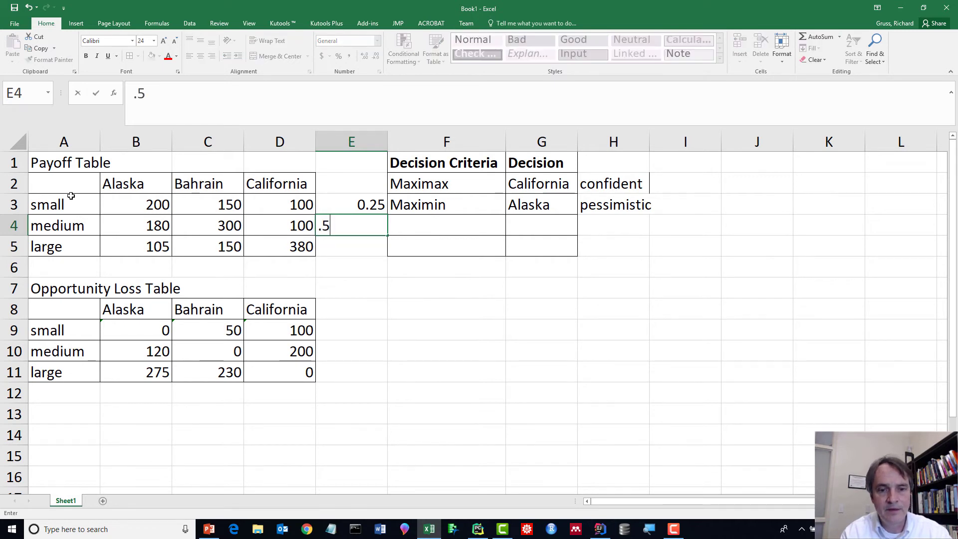
key("Return")
type(".25")
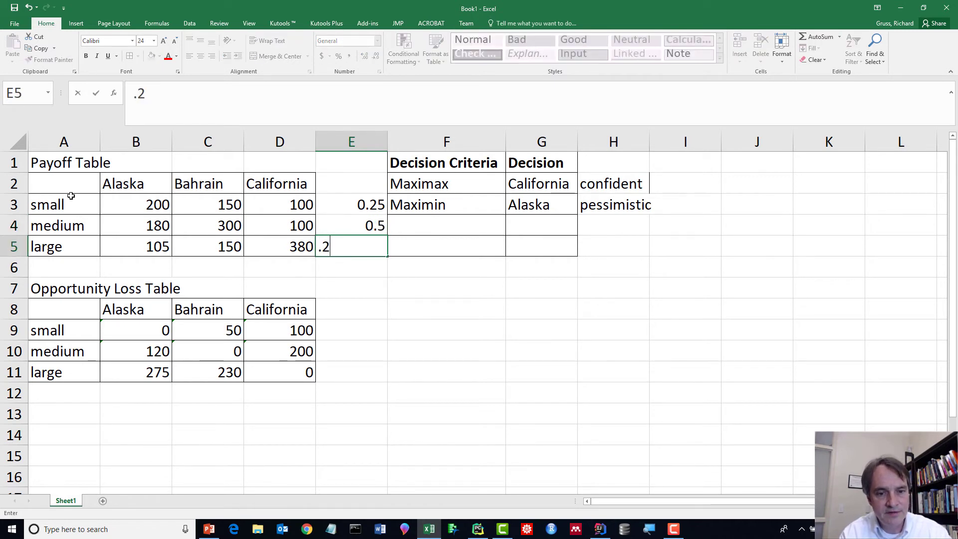
key("Return")
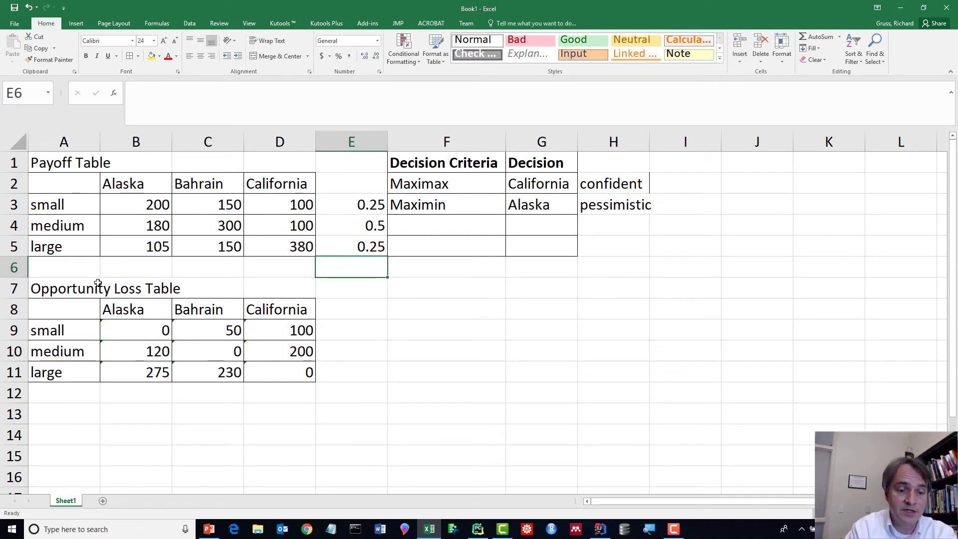
Label A6 "Expected Value" beneath the payoff table and widen column A to fit the text
left_click(61, 266)
type("Expec")
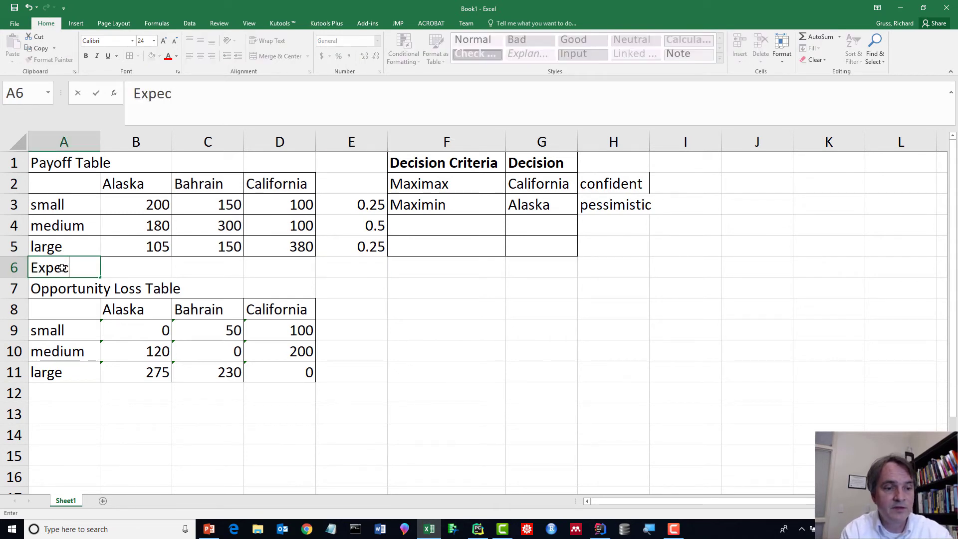
type("ted Value")
key("Return")
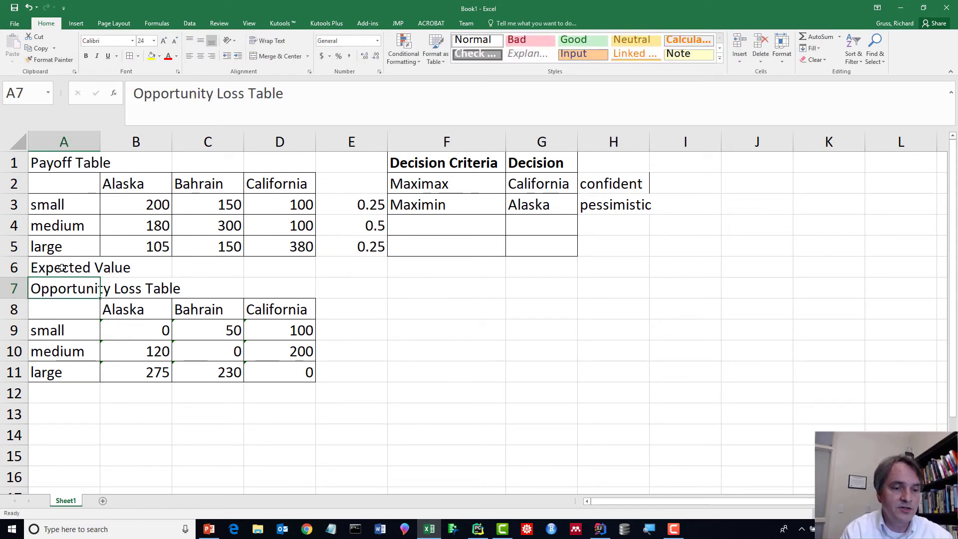
left_click_drag(100, 141, 200, 144)
left_click(226, 274)
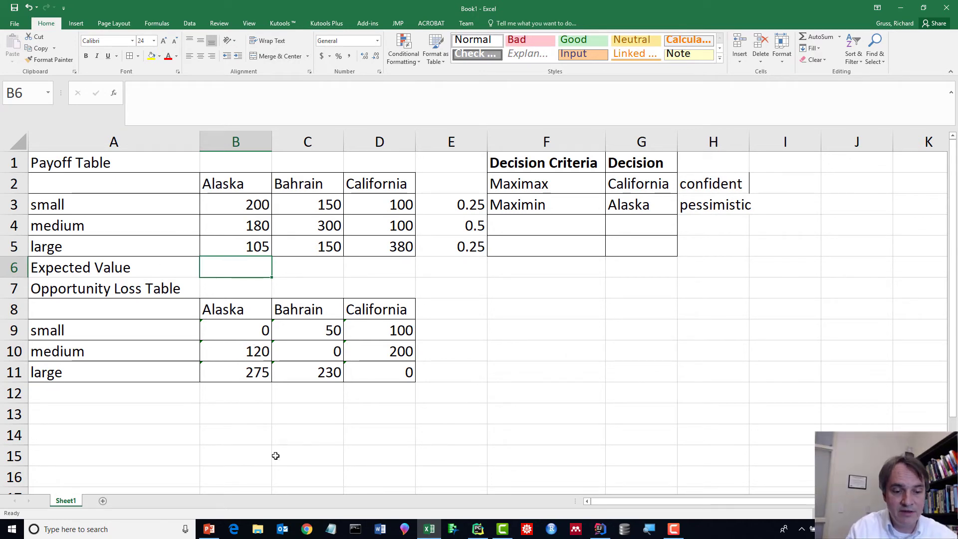
Switch to the Decision Analysis presentation in PowerPoint and examine slide 14, "Expected Value of a Probability Distribution"
left_click(209, 529)
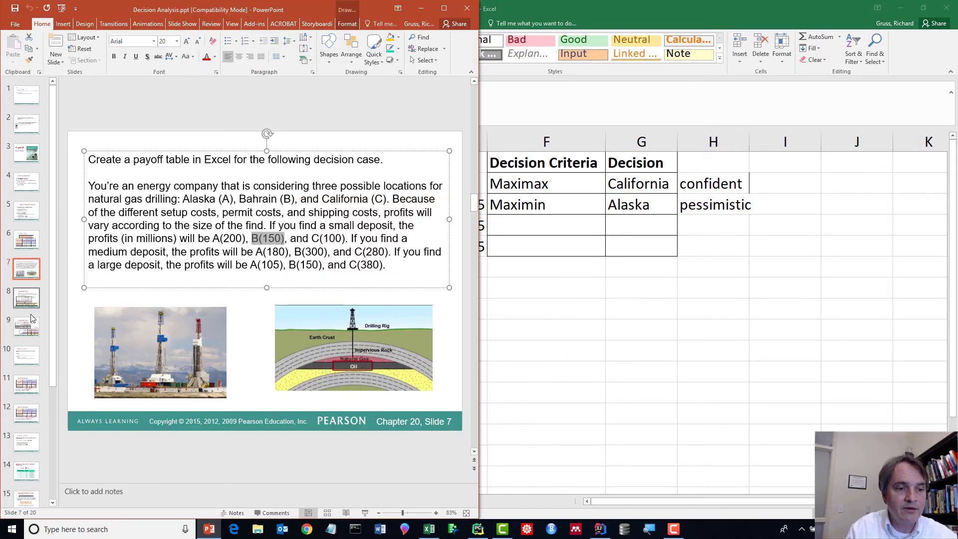
scroll(31, 350, "down", 3)
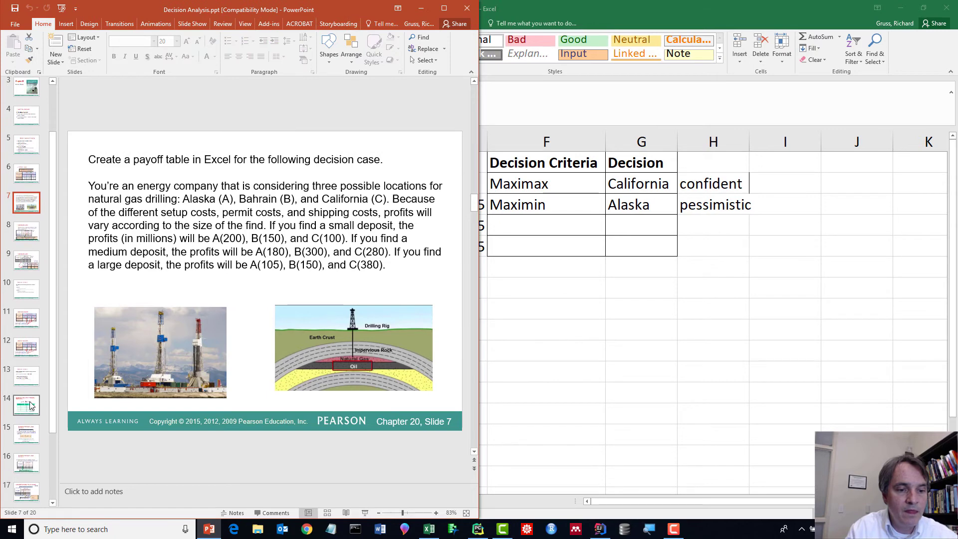
left_click(31, 405)
left_click_drag(271, 4, 299, 3)
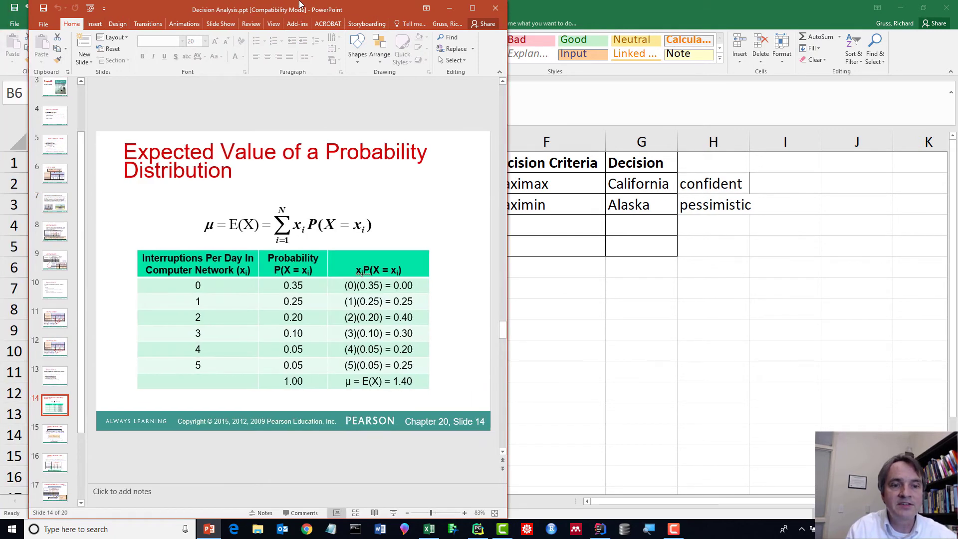
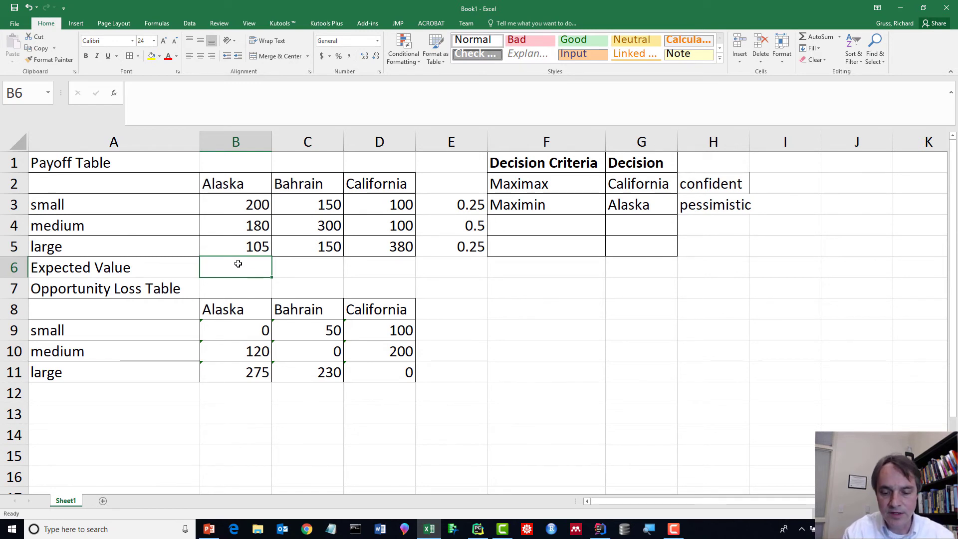
Calculate Alaska's expected value in B6 of the Excel sheet with the formula =B3*E3+B4*E4+B5*E5
type("=")
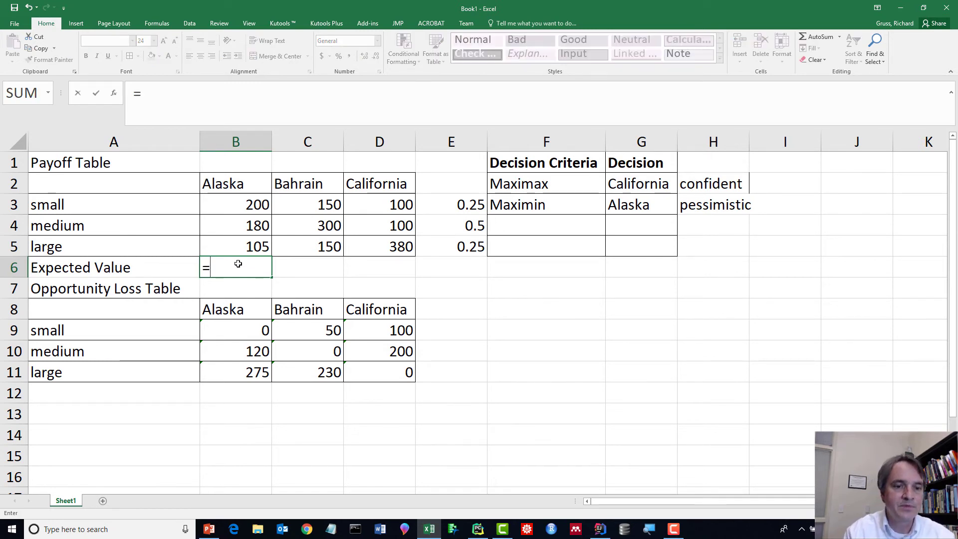
left_click(233, 202)
type("*")
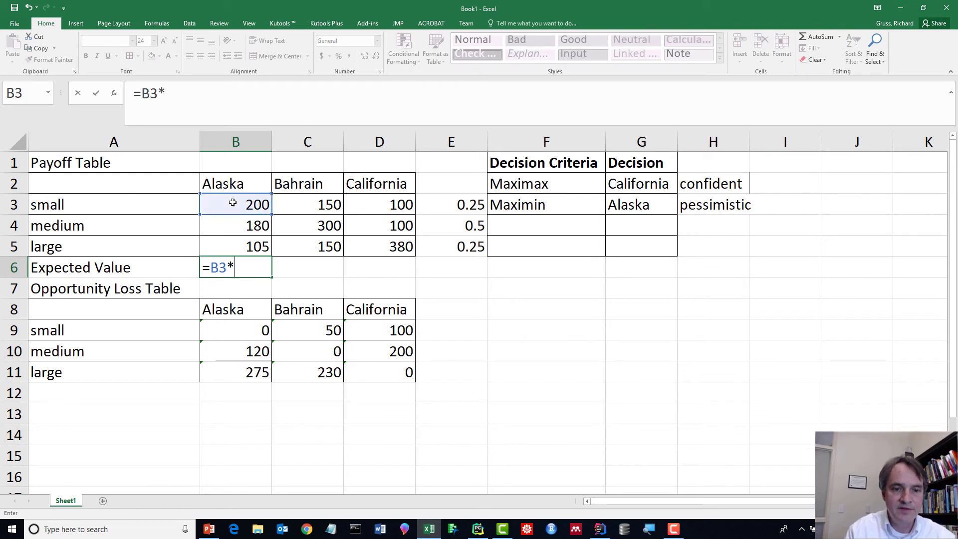
left_click(452, 199)
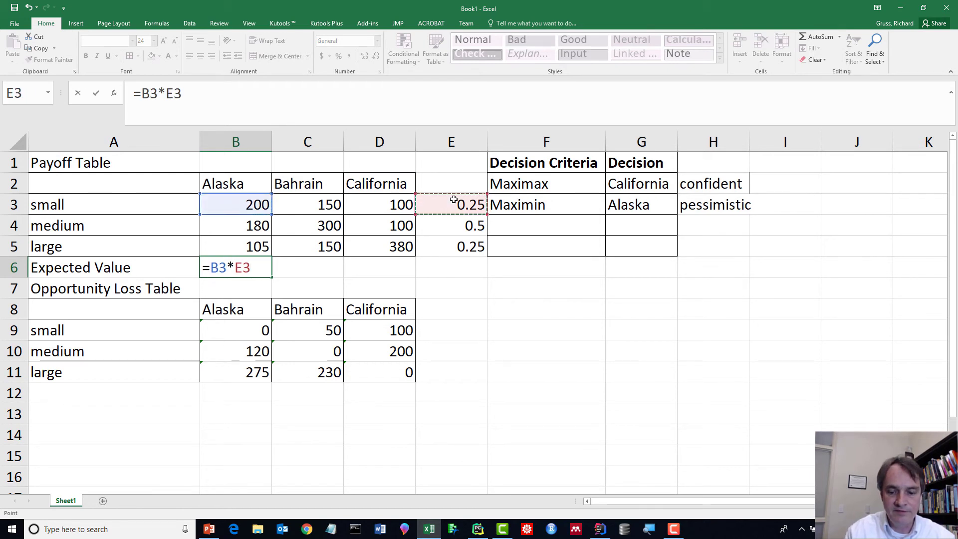
type("+")
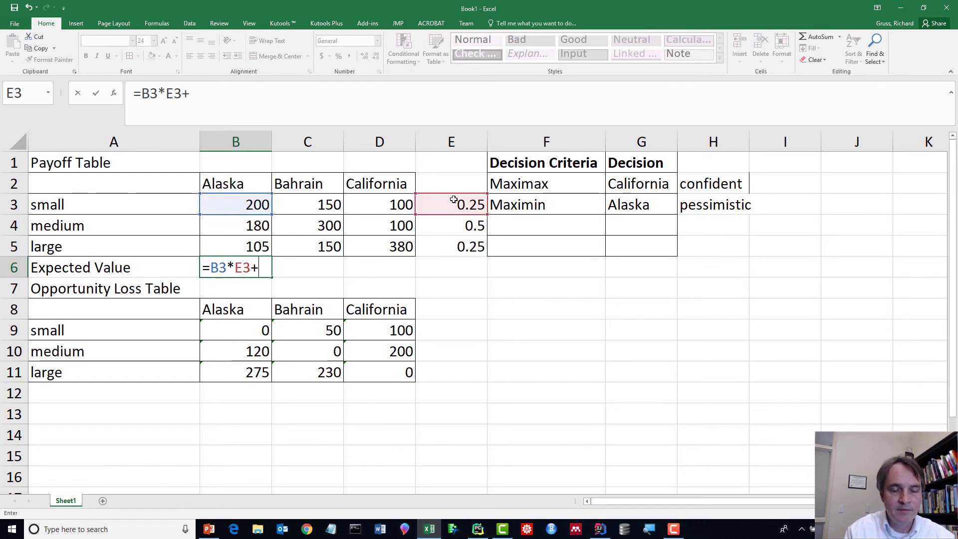
left_click(244, 225)
type("*")
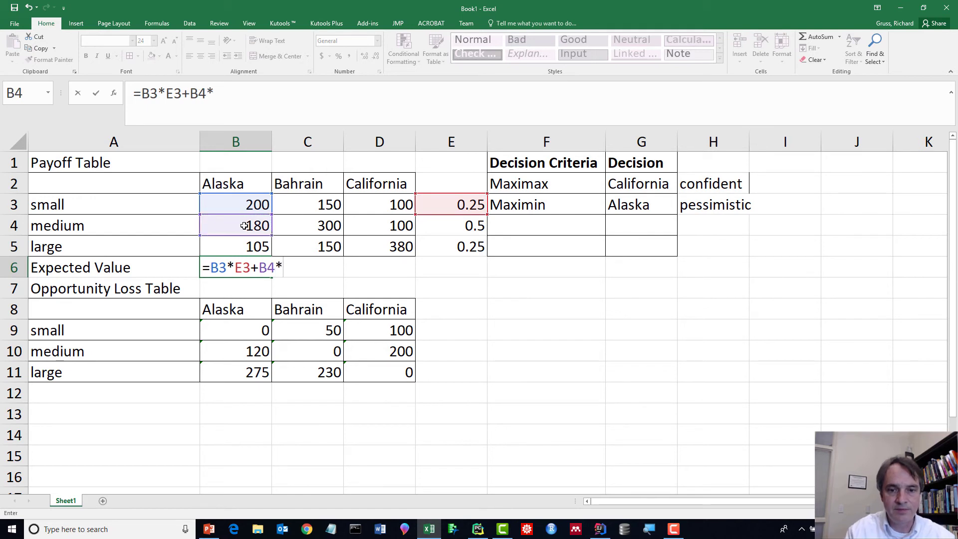
left_click(432, 228)
type("+")
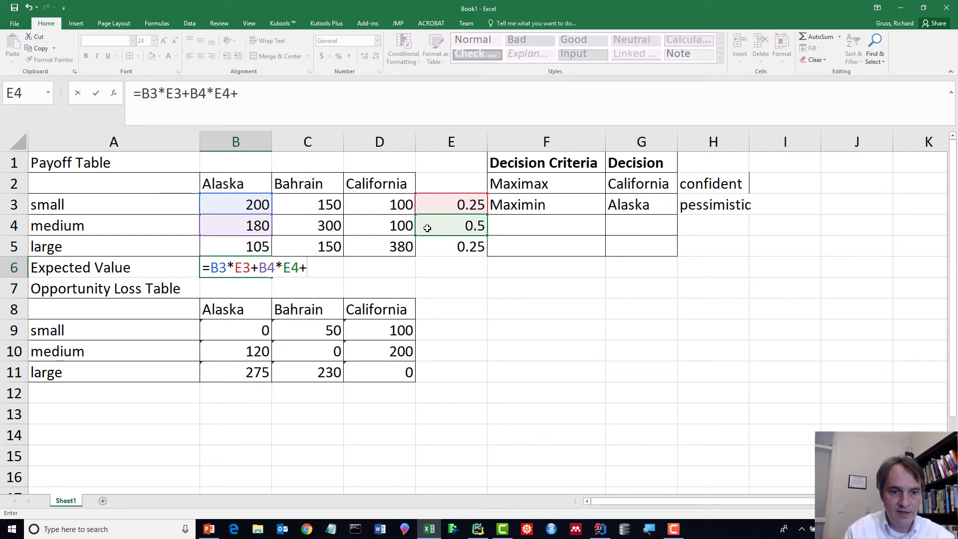
left_click(245, 247)
type("*")
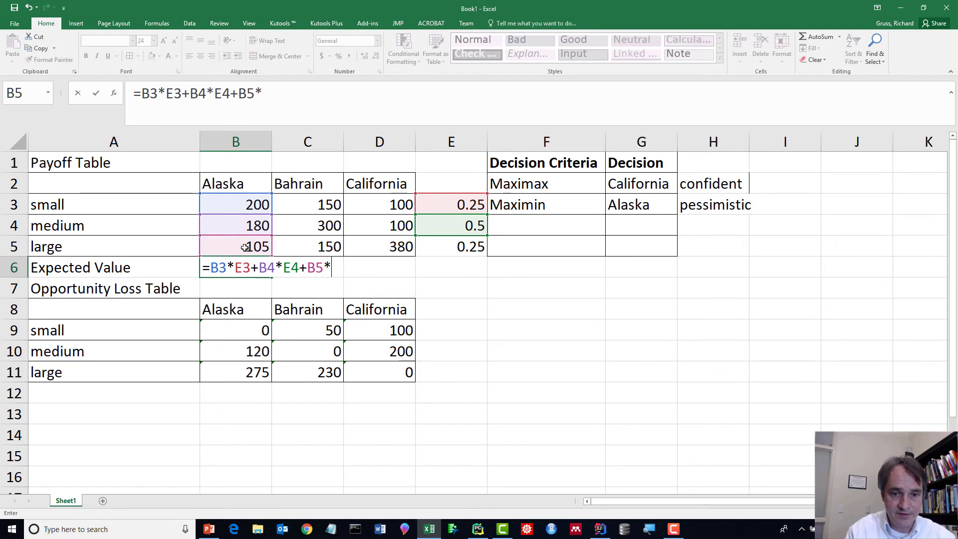
left_click(448, 255)
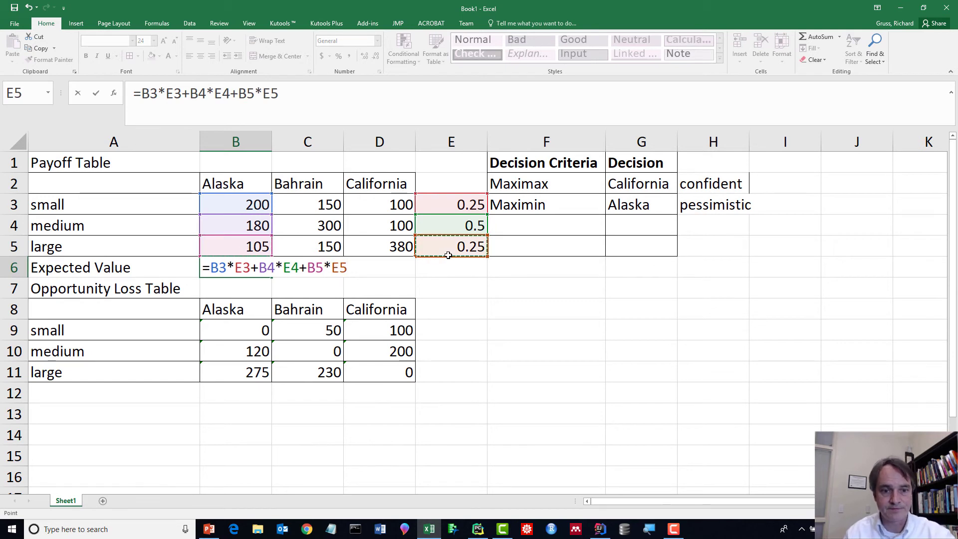
key("Return")
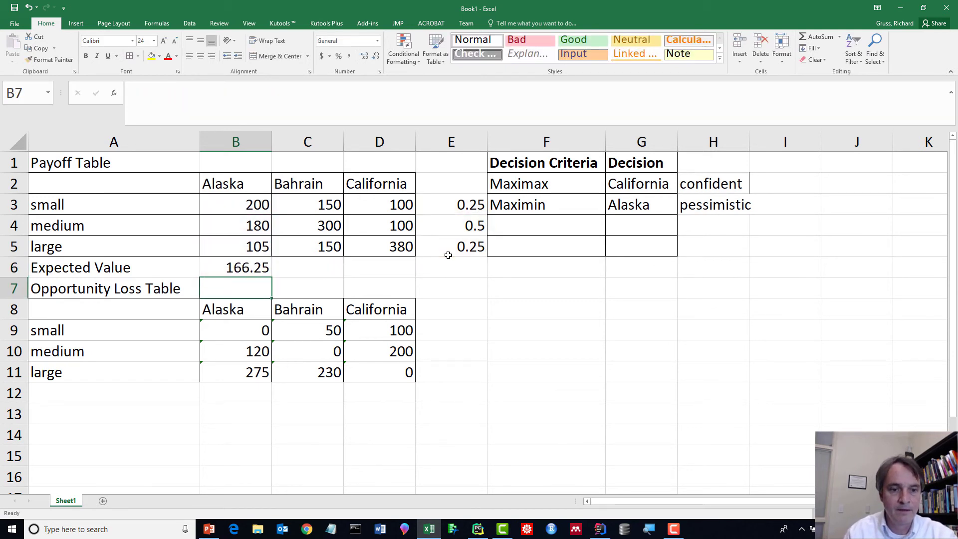
Review Alaska's expected value formula in B6 and the payoffs in B3:B5 that it weights
key("Up")
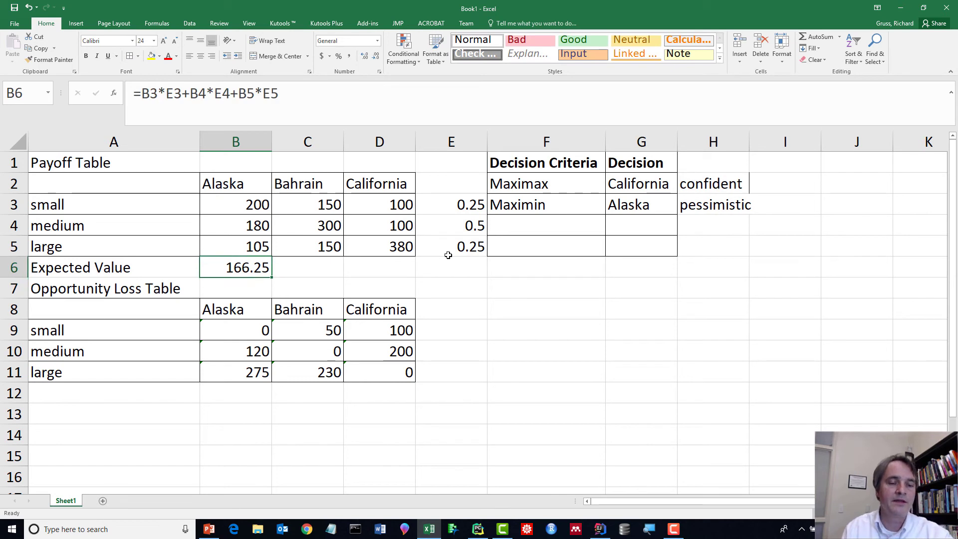
key("Up")
key("Up")
key("Up")
key("Up")
key("Down")
key("Down")
key("Down")
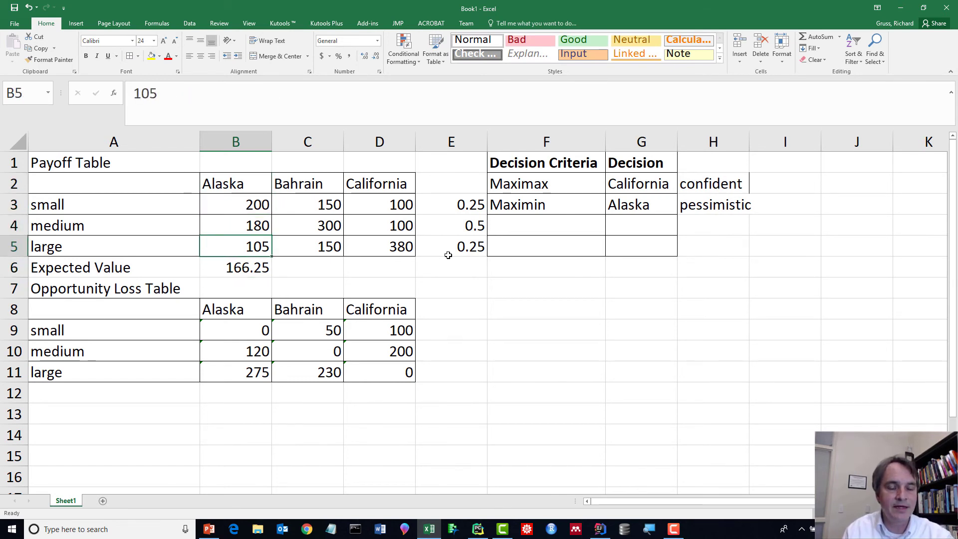
key("Up")
key("Up")
key("Down")
key("Down")
key("Up")
key("Up")
key("Up")
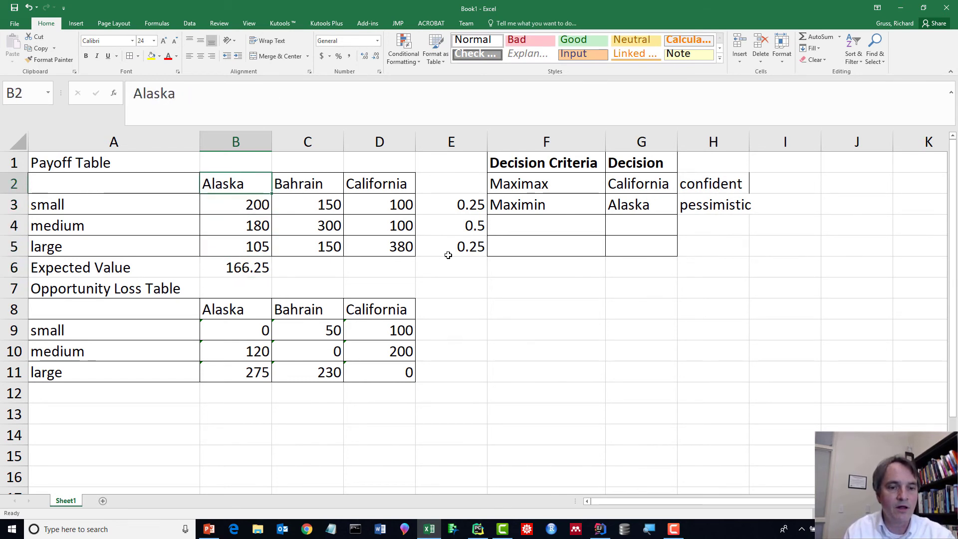
key("Down")
key("Down")
key("Down")
key("Up")
key("Up")
key("Up")
key("Down")
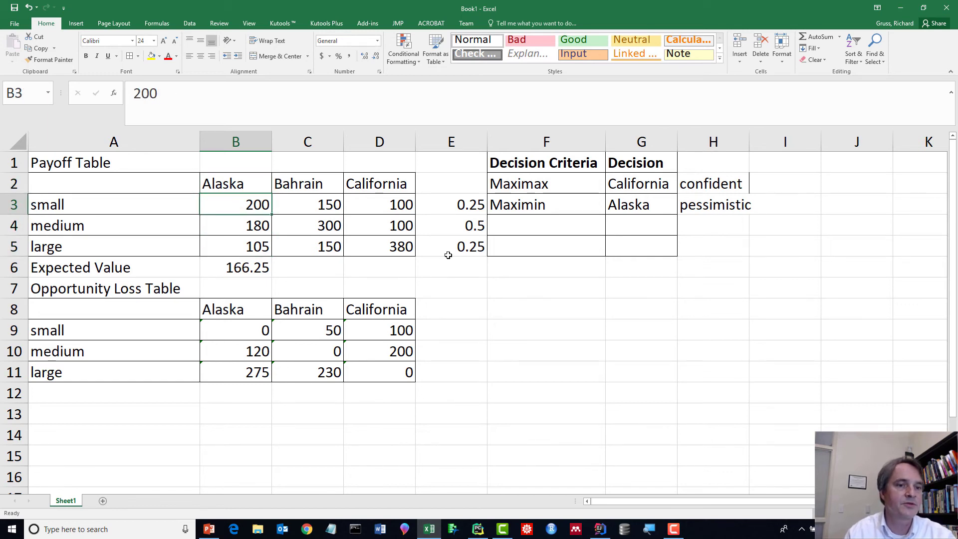
Calculate Bahrain's expected value in C6 with the formula =C3*E3+C4*E4+C5*E5
key("Down")
key("Down")
key("Down")
key("Right")
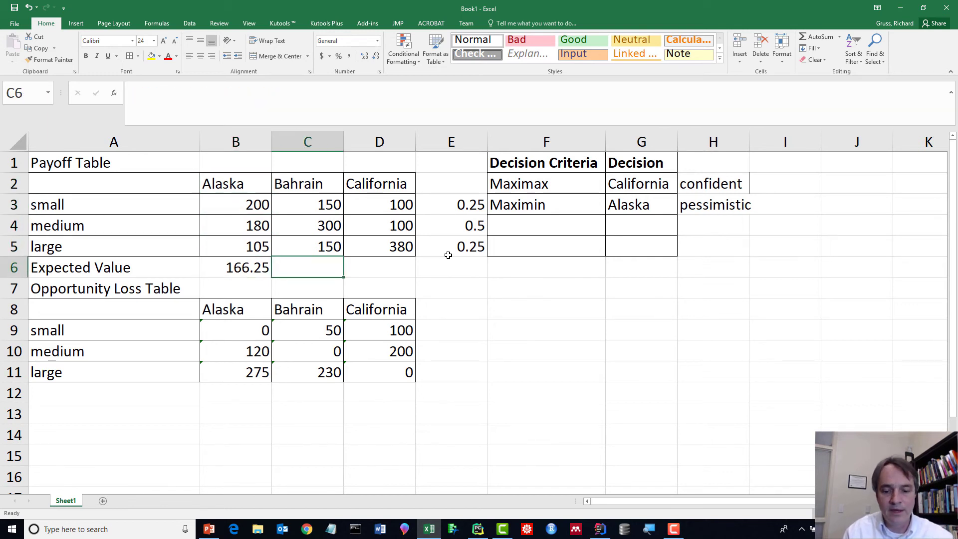
type("=")
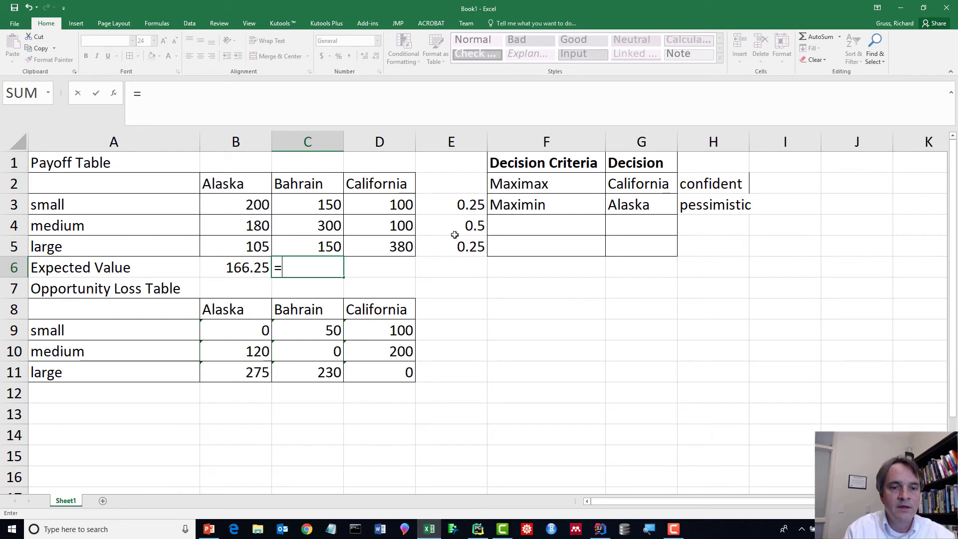
left_click(325, 209)
type("*")
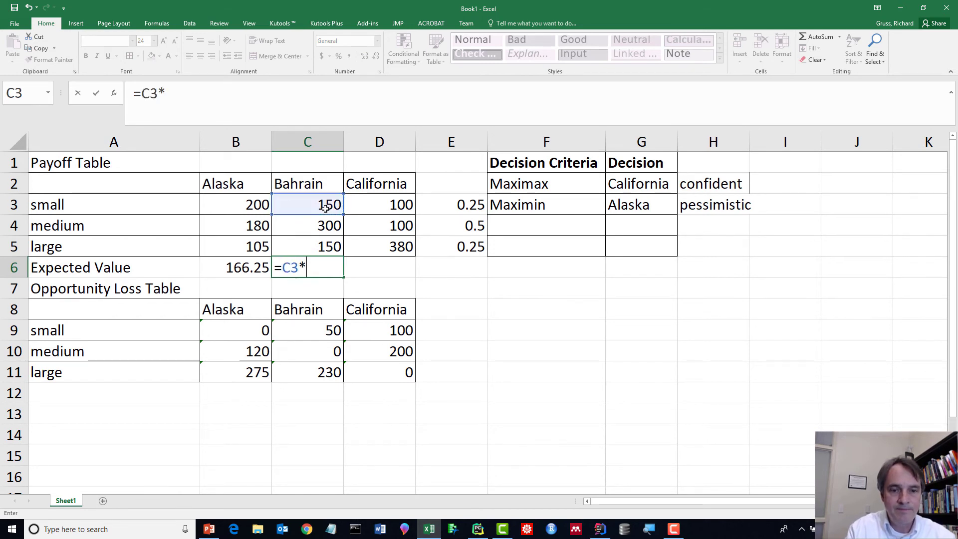
left_click(443, 203)
type("+")
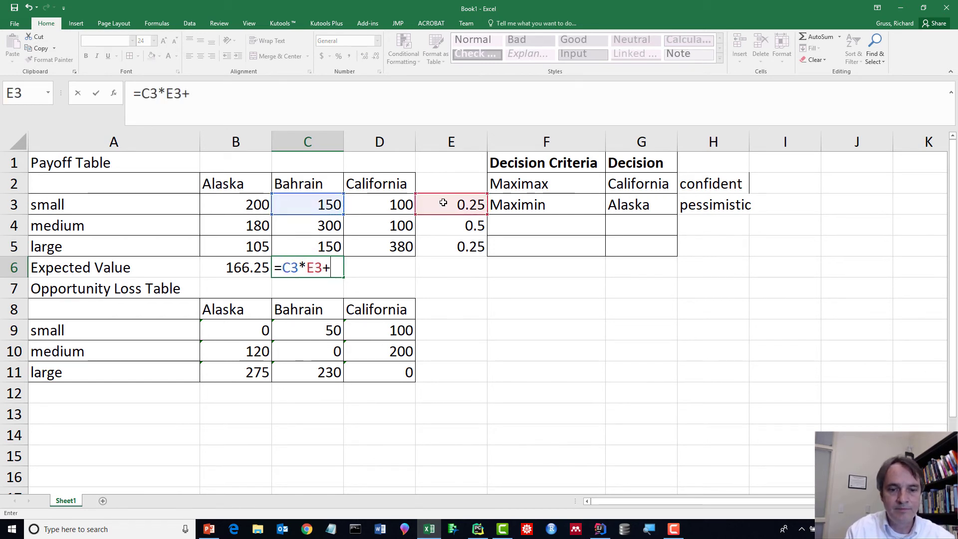
left_click(318, 220)
type("*")
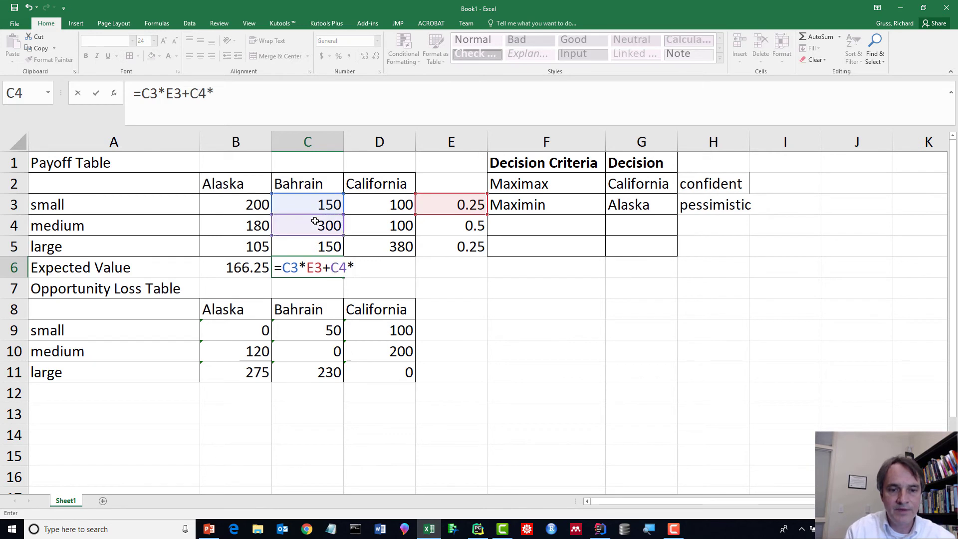
left_click(450, 223)
type("+")
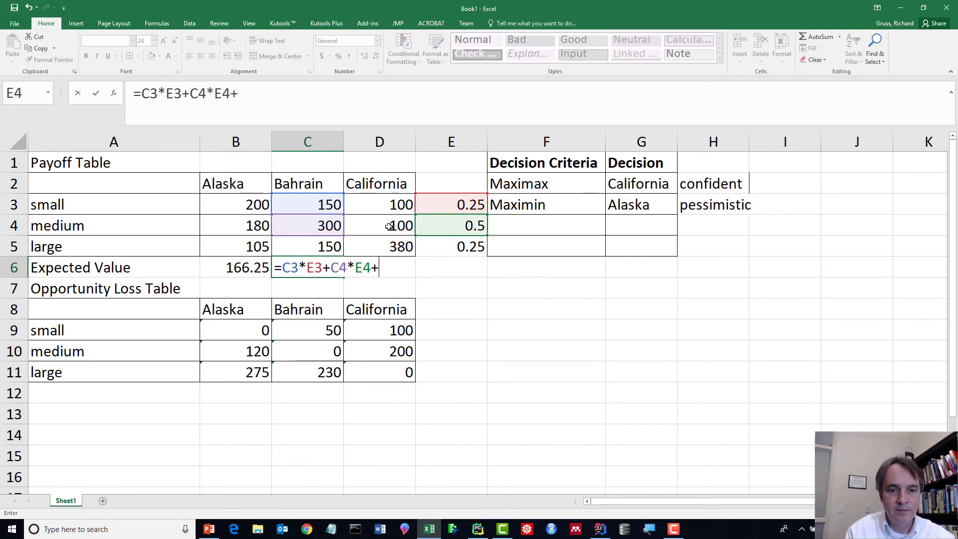
left_click(312, 250)
type("*")
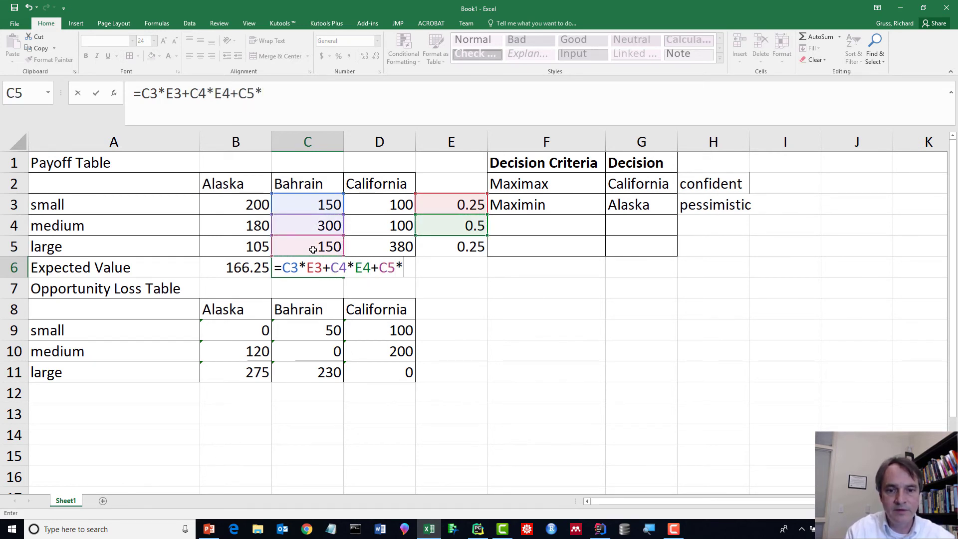
left_click(466, 241)
key("Return")
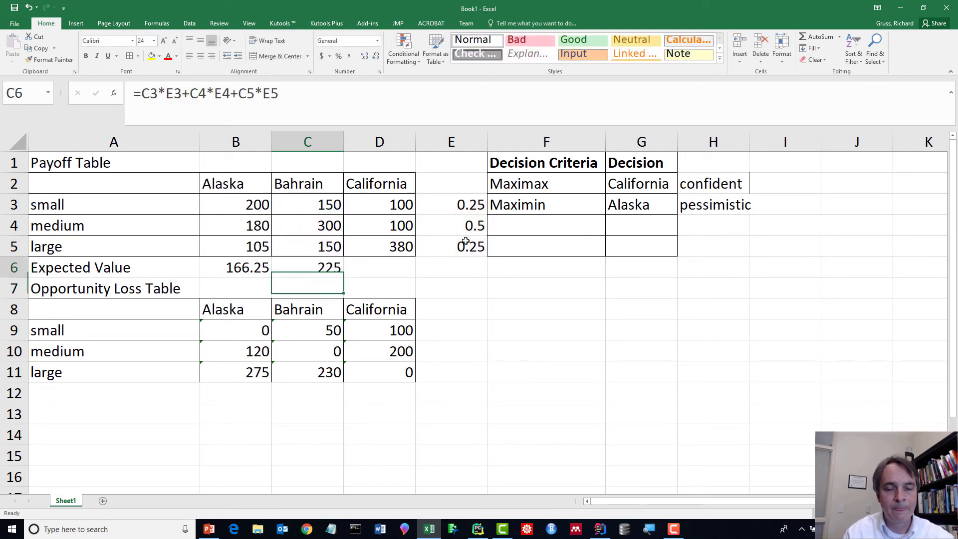
Calculate California's expected value in D6 with the formula =D3*E3+D4*E4+D5*E5
key("Up")
key("Right")
type("=")
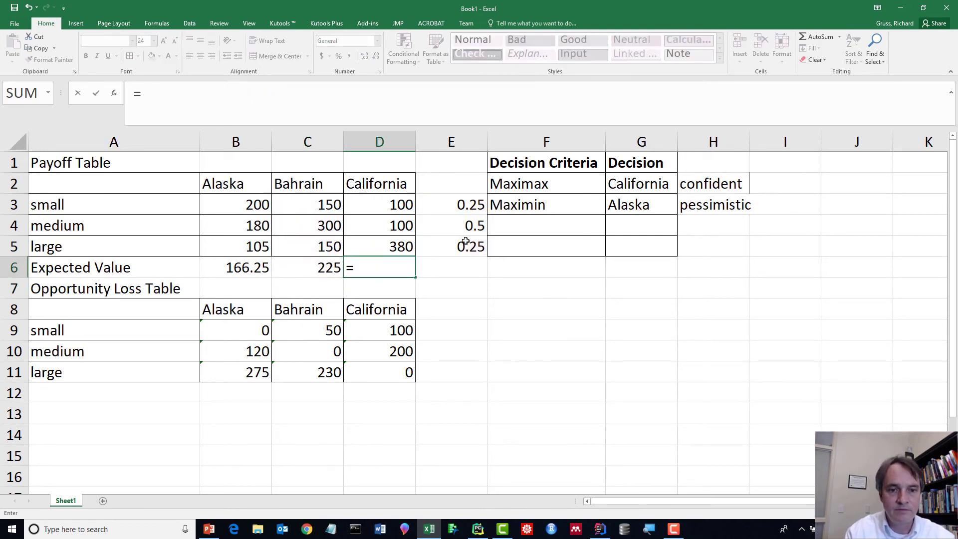
left_click(377, 204)
type("*")
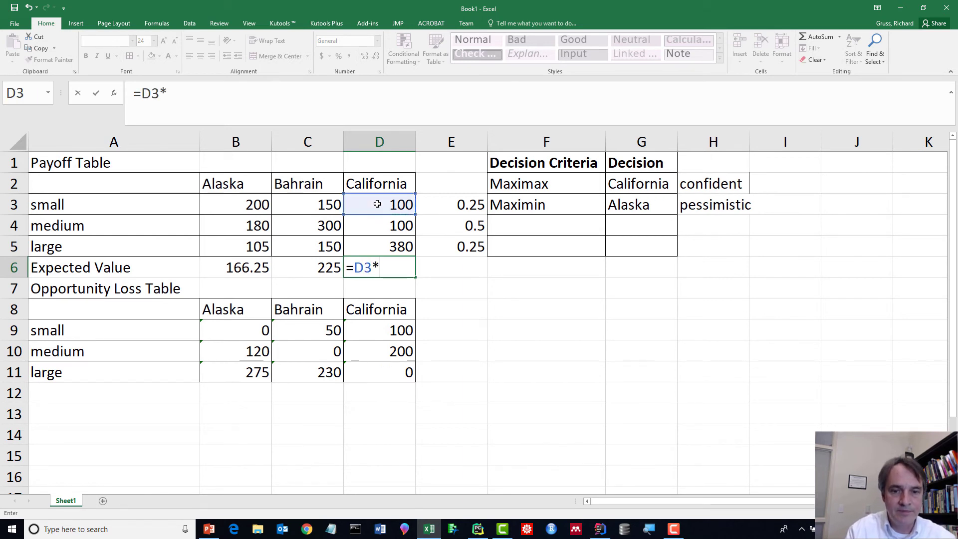
left_click(461, 204)
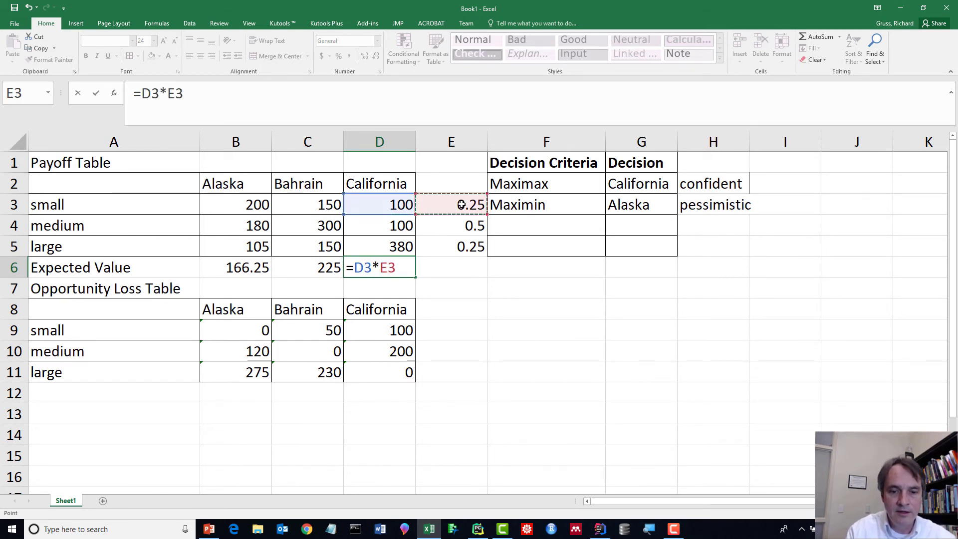
type("+")
left_click(397, 223)
type("*")
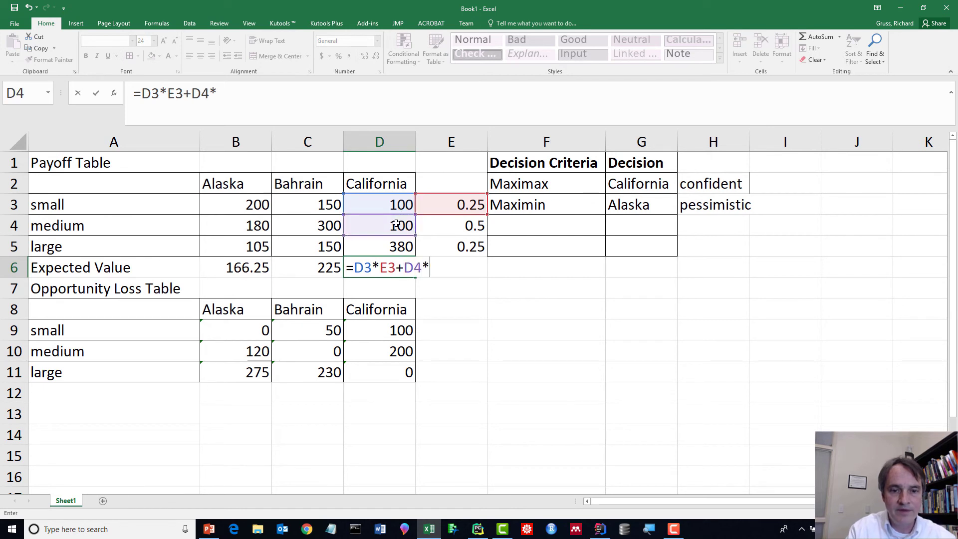
left_click(439, 229)
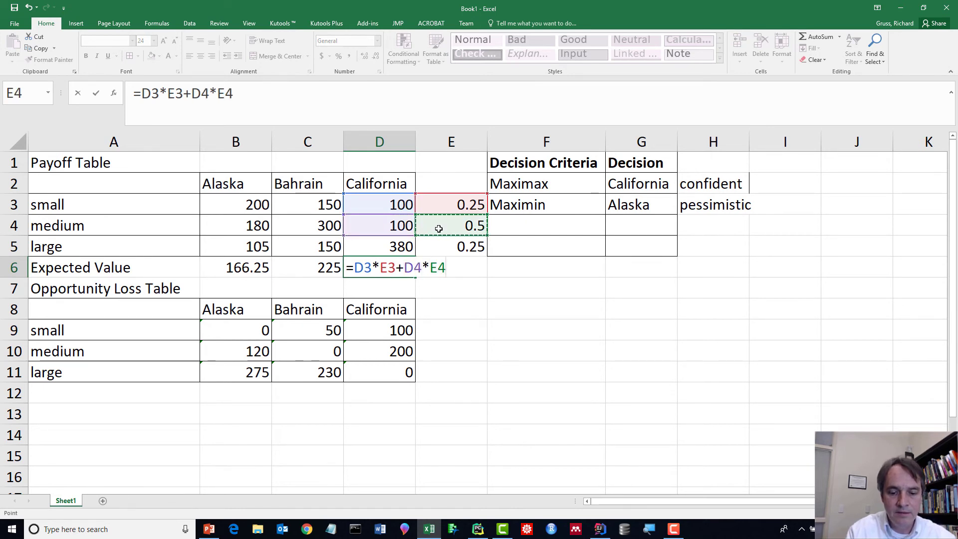
type("+")
left_click(404, 247)
type("*")
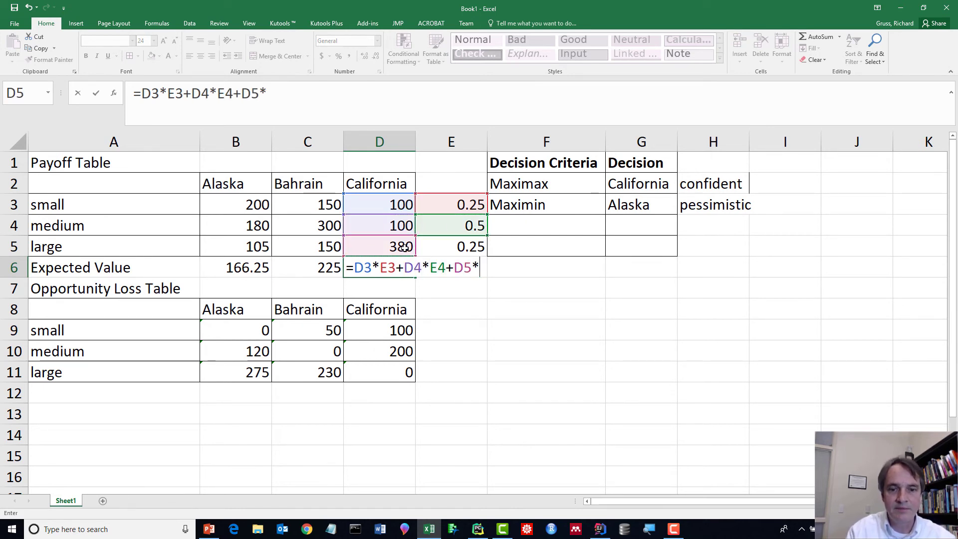
left_click(465, 249)
key("Return")
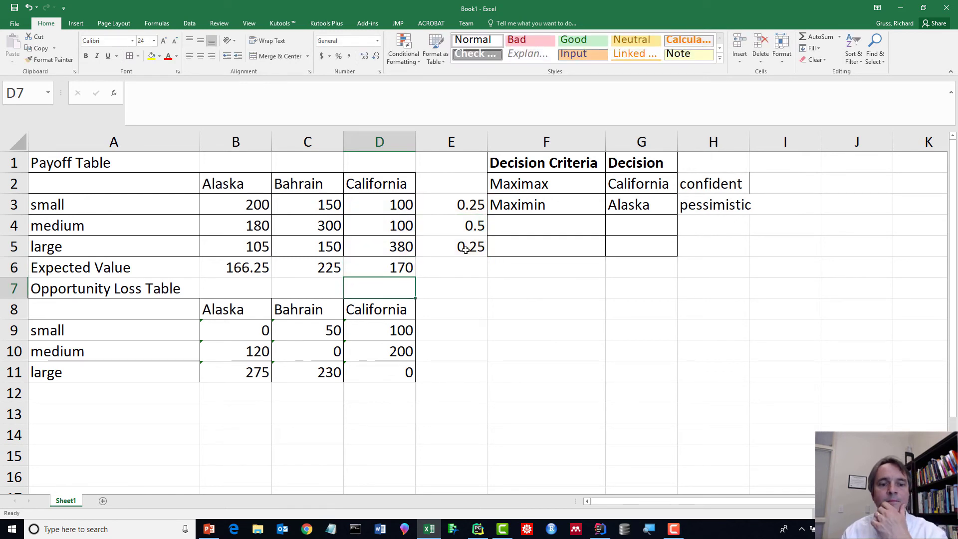
Apply the Good cell style to the Expected Value row A6:D6 and make the label in A6 bold
key("Up")
key("Left")
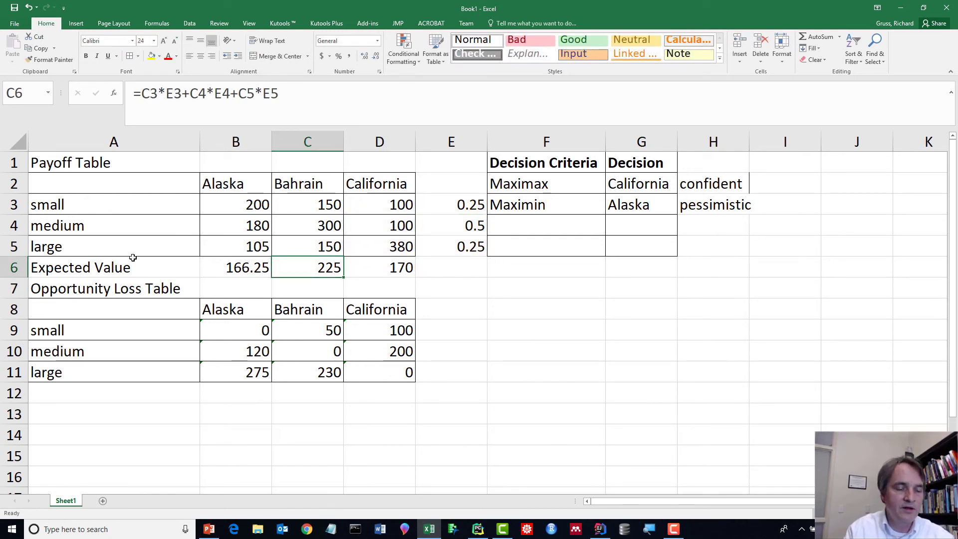
left_click_drag(132, 258, 394, 267)
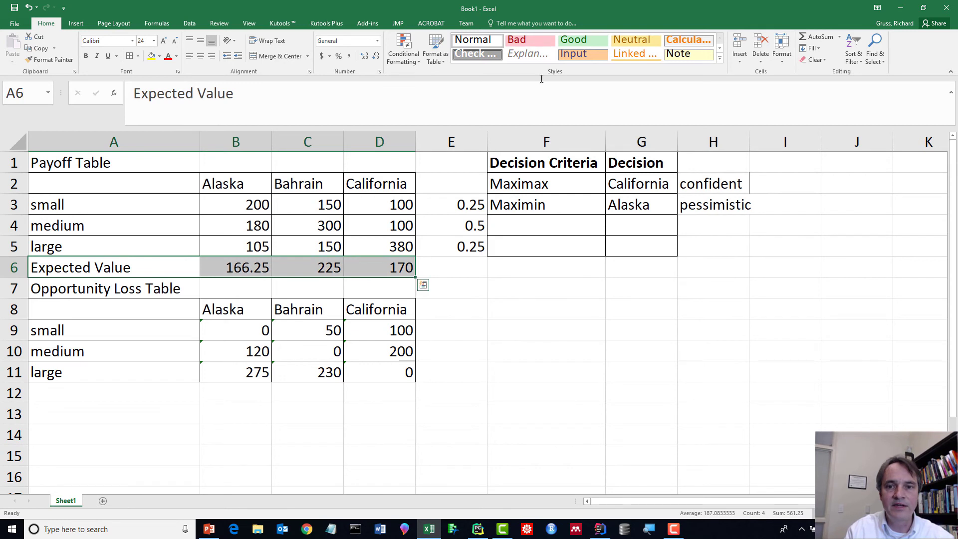
left_click(593, 43)
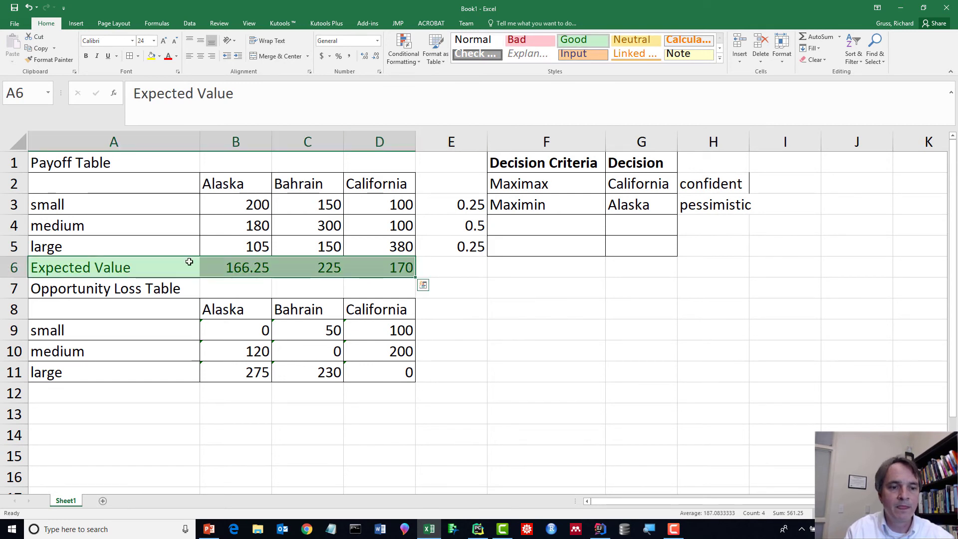
left_click(144, 261)
key("ctrl+b")
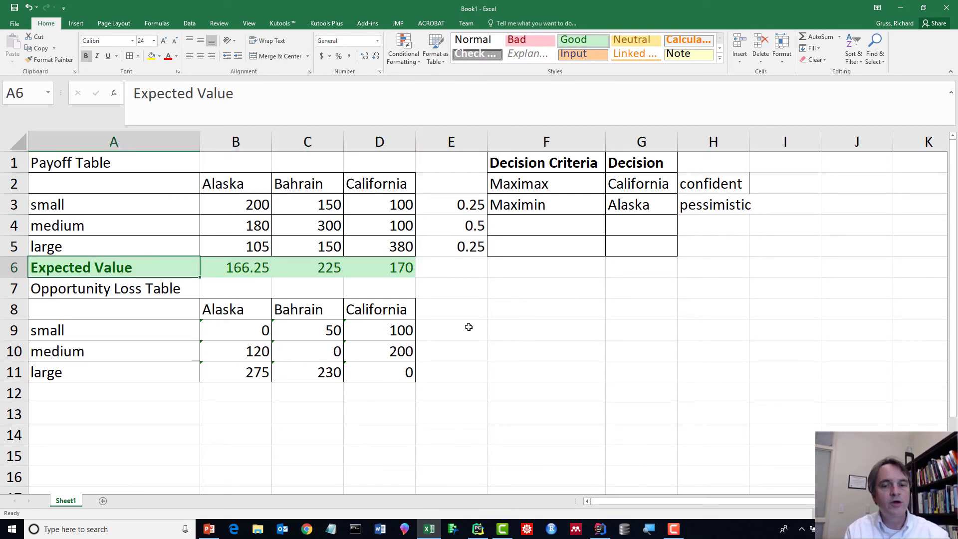
left_click(467, 326)
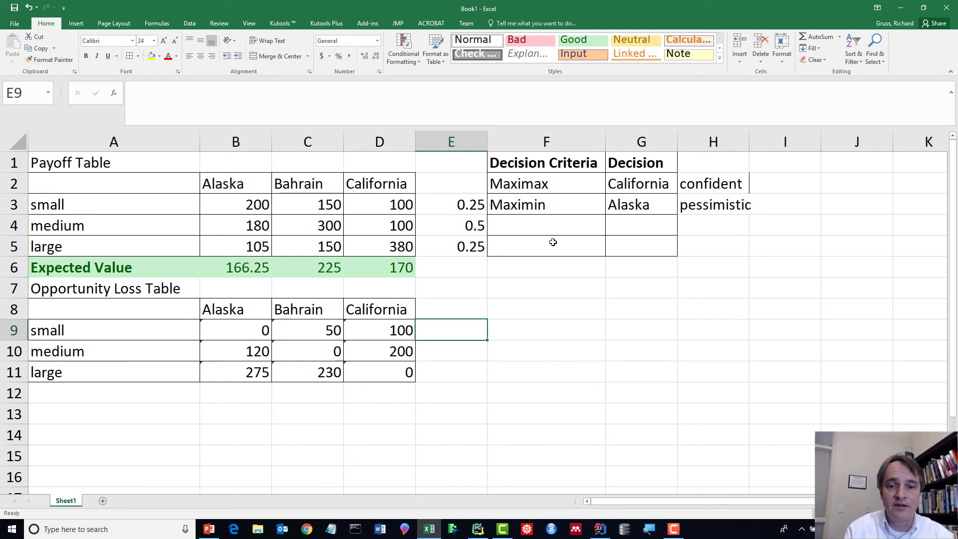
Add the criterion "EMV" in F4 of the decision table and record "Bahrain" as its decision in G4
left_click(519, 227)
type("EMV")
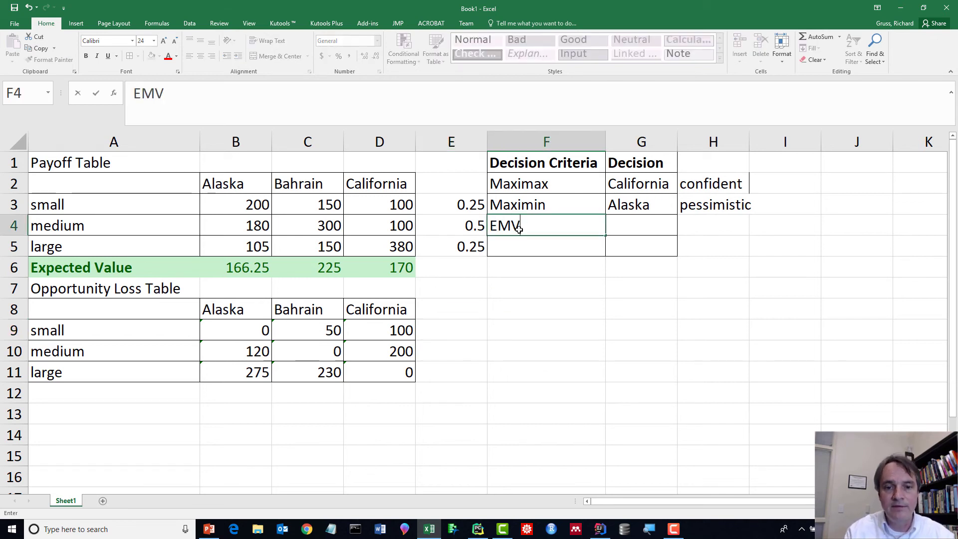
left_click(64, 275)
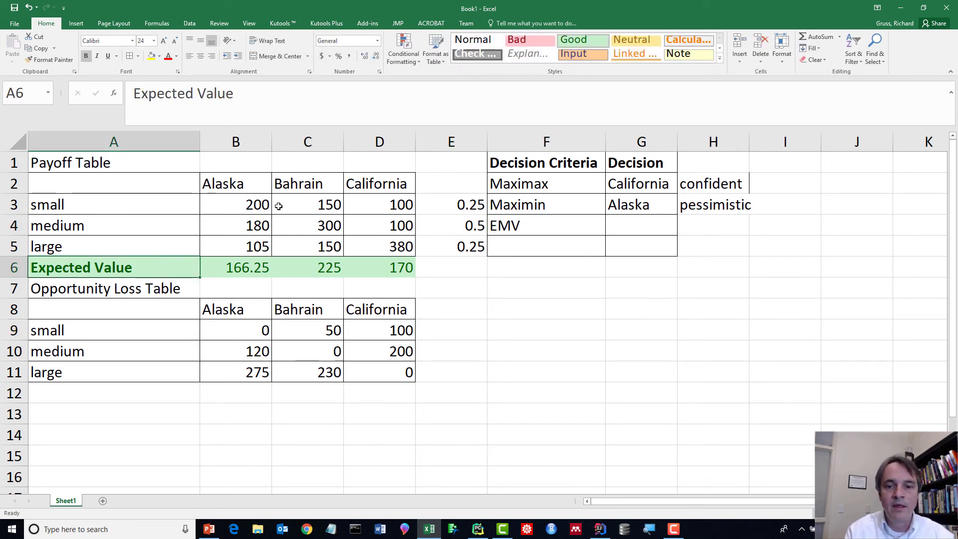
left_click(636, 229)
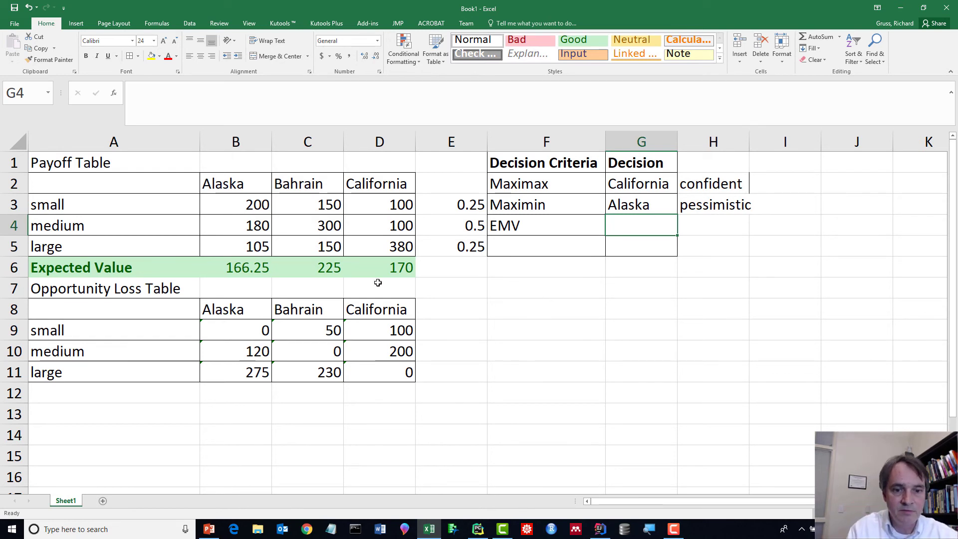
left_click(325, 268)
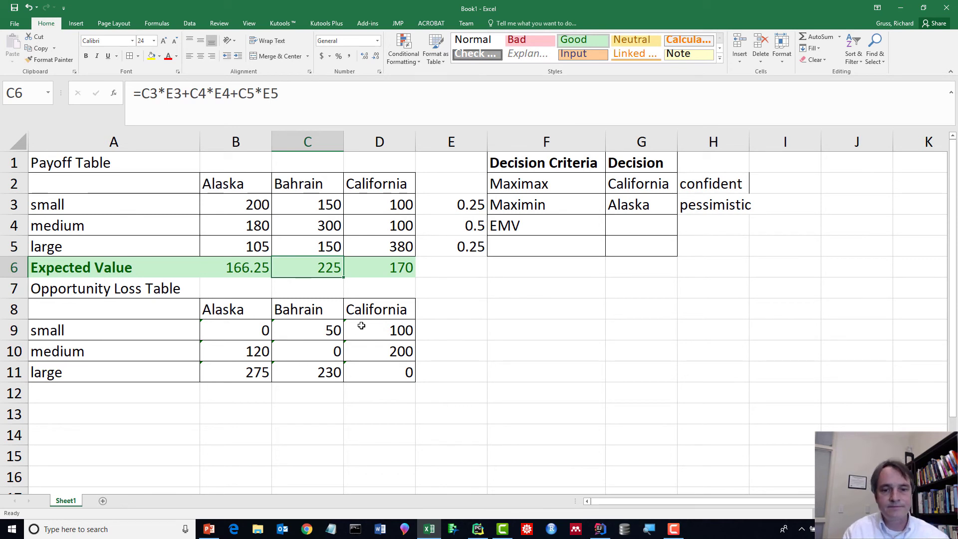
left_click(626, 229)
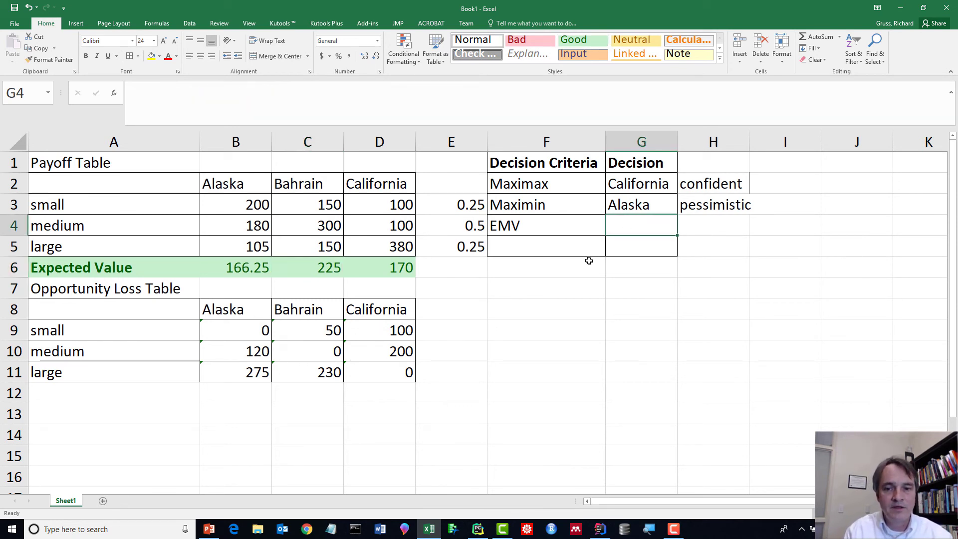
type("Bahr")
key("BackSpace")
key("BackSpace")
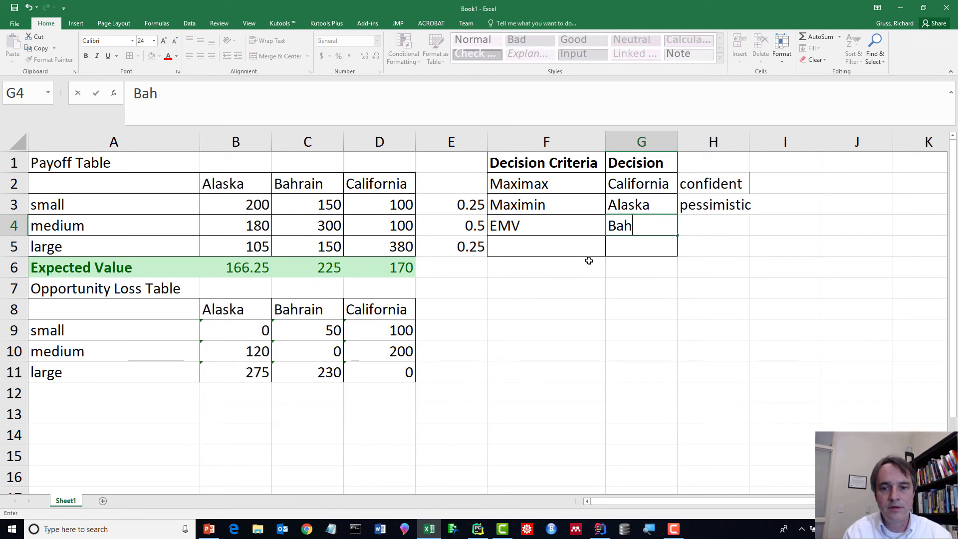
type("hrain")
key("Return")
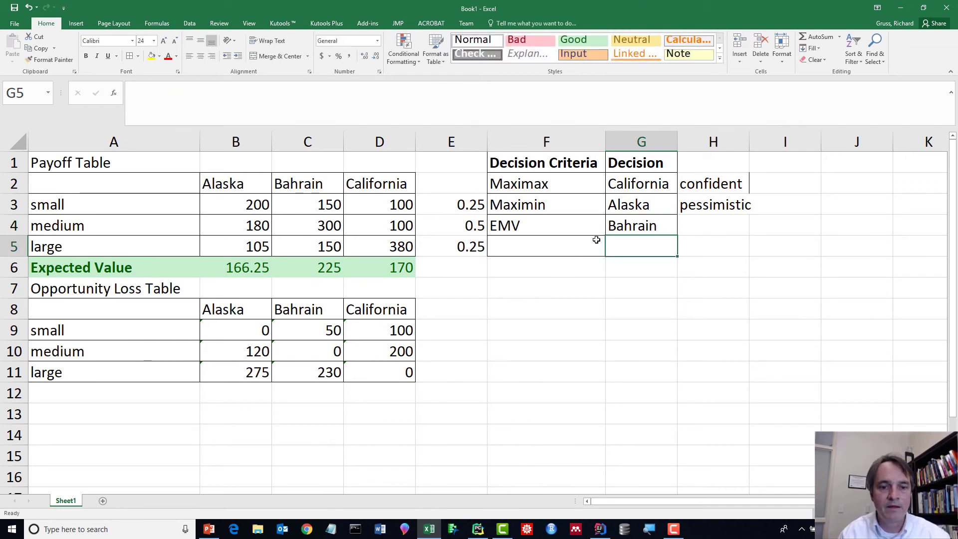
Enter the deposit-size probabilities 0.25, 0.5 and 0.25 in E9:E11 beside the opportunity loss table
left_click(596, 240)
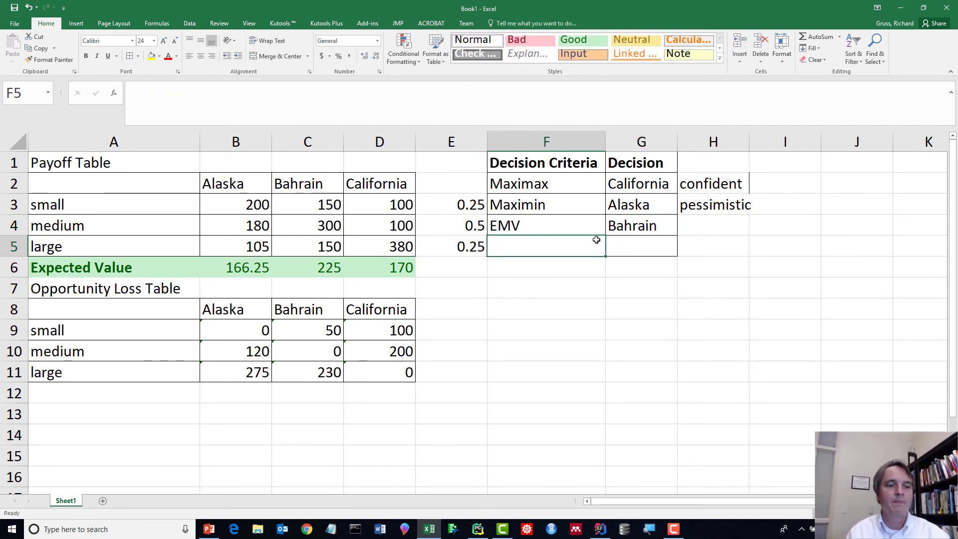
left_click(101, 396)
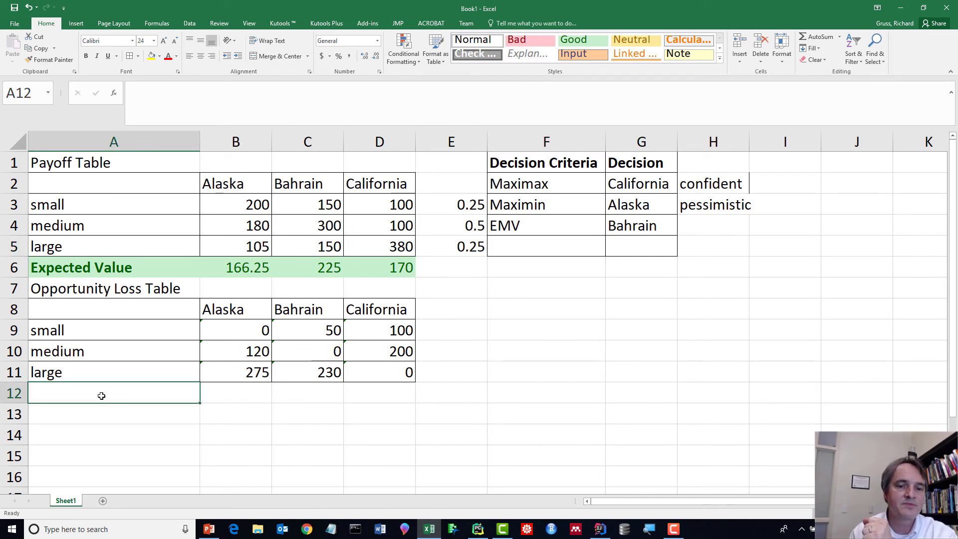
left_click(432, 339)
type(".25")
key("Return")
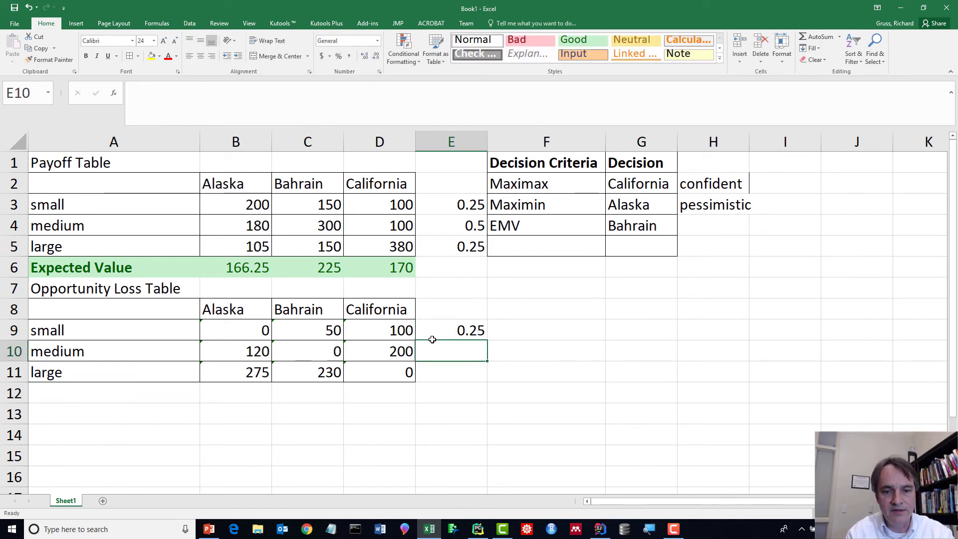
type(".5")
key("Return")
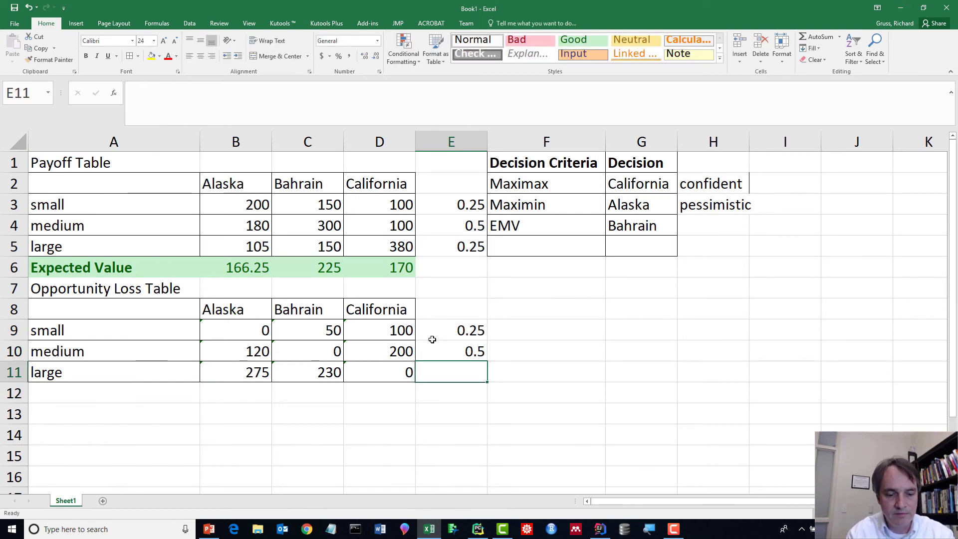
type(".25")
key("Return")
Label A12 "EOL" beneath the opportunity loss table
key("Left")
key("Left")
key("Left")
key("Left")
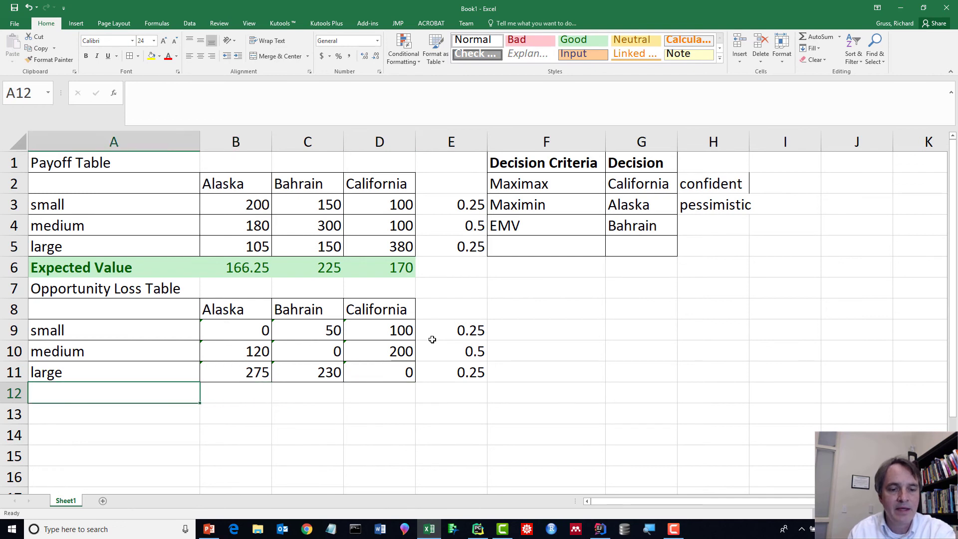
key("Up")
key("Right")
key("Down")
key("Left")
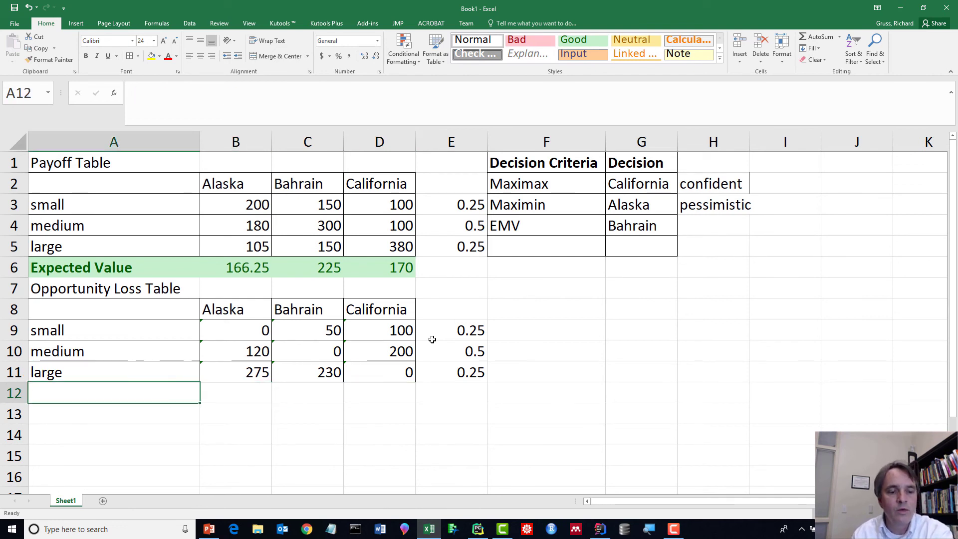
type("E")
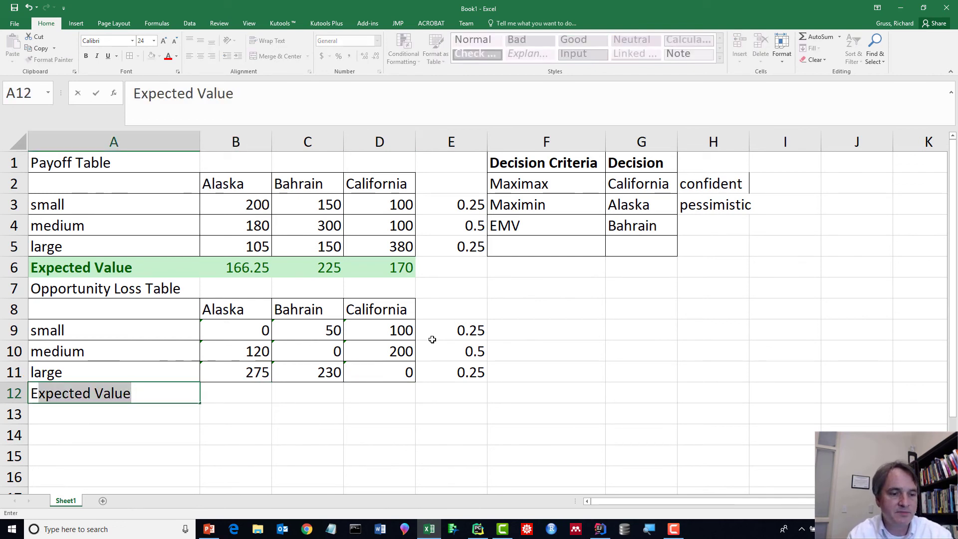
type("OL")
key("Tab")
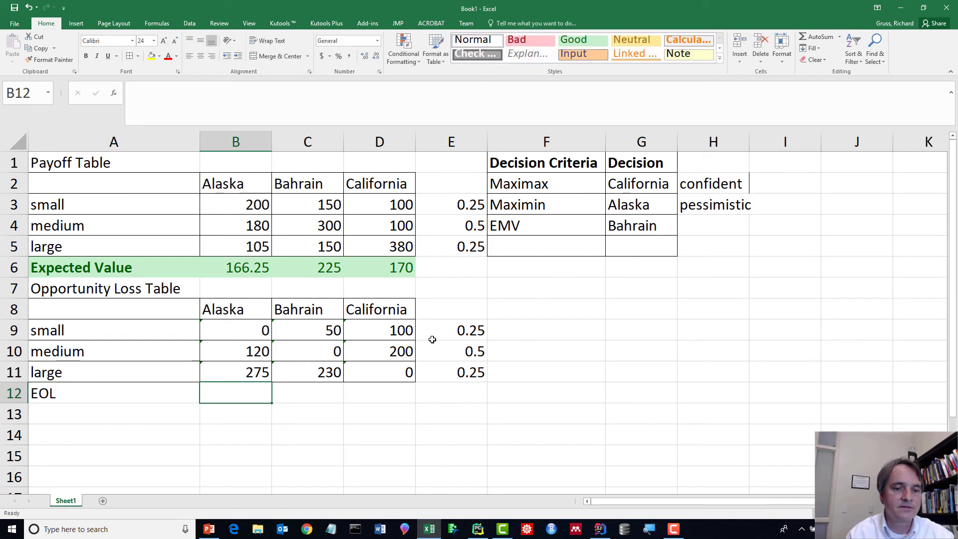
Review the opportunity loss formulas and how each Alaska loss in B9:B11 pairs with its probability in E9:E11
key("Up")
key("Up")
key("Up")
key("Right")
key("Right")
key("Right")
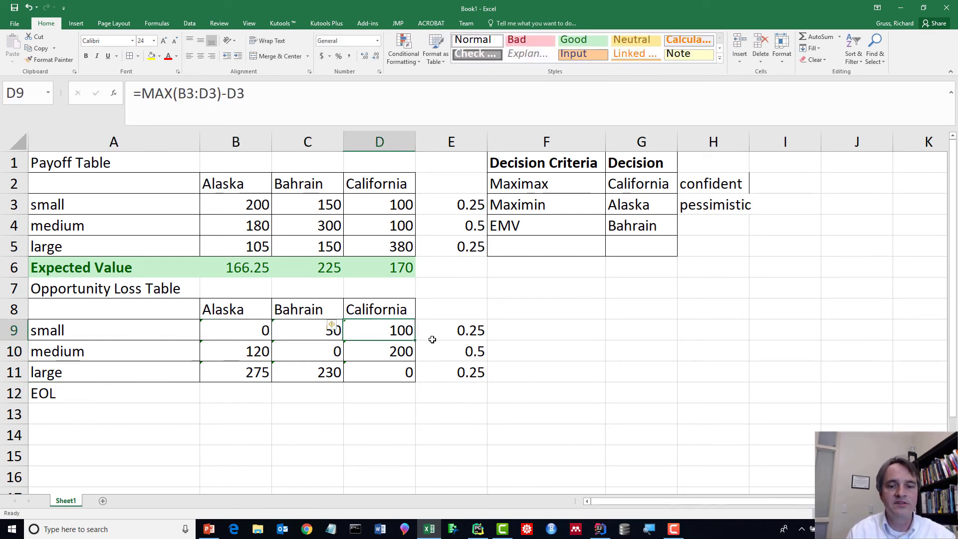
key("Left")
key("Left")
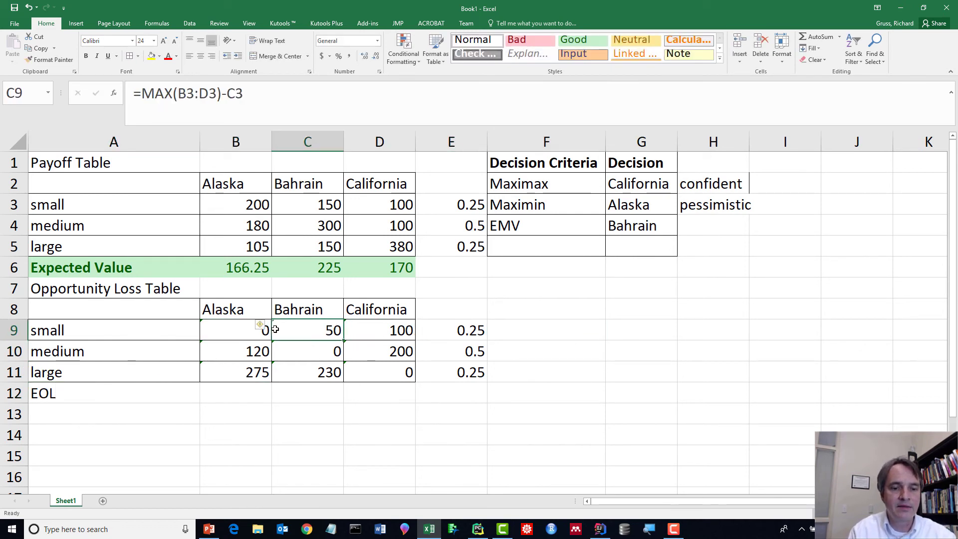
left_click(252, 331)
left_click(452, 329)
left_click(229, 348)
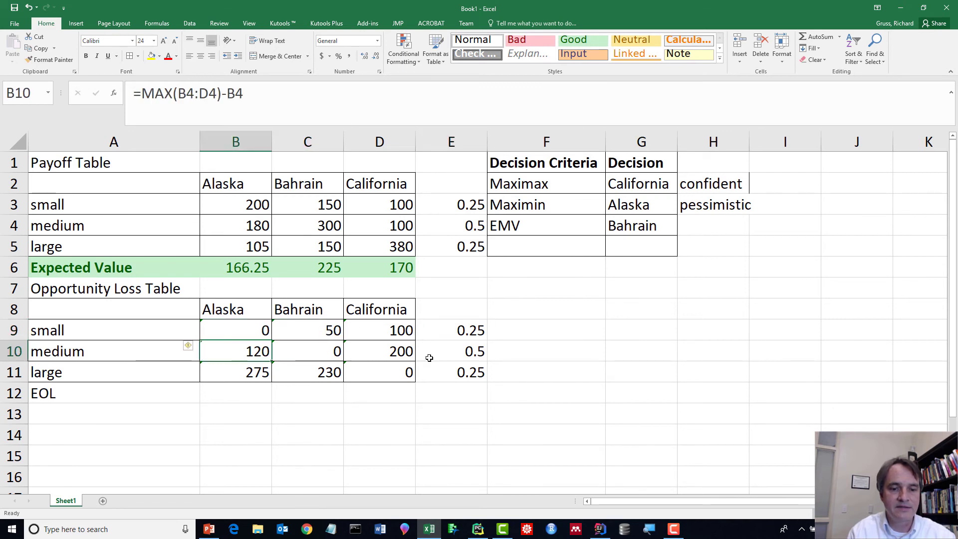
left_click(428, 356)
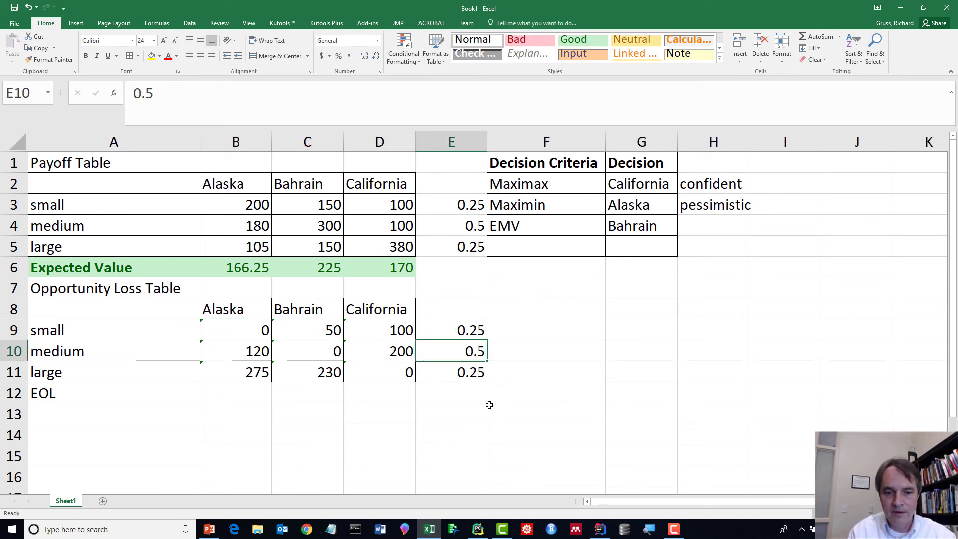
left_click(259, 373)
Calculate Alaska's expected opportunity loss in B12 with =SUMPRODUCT(B9:B11,E9:E11)
left_click(209, 396)
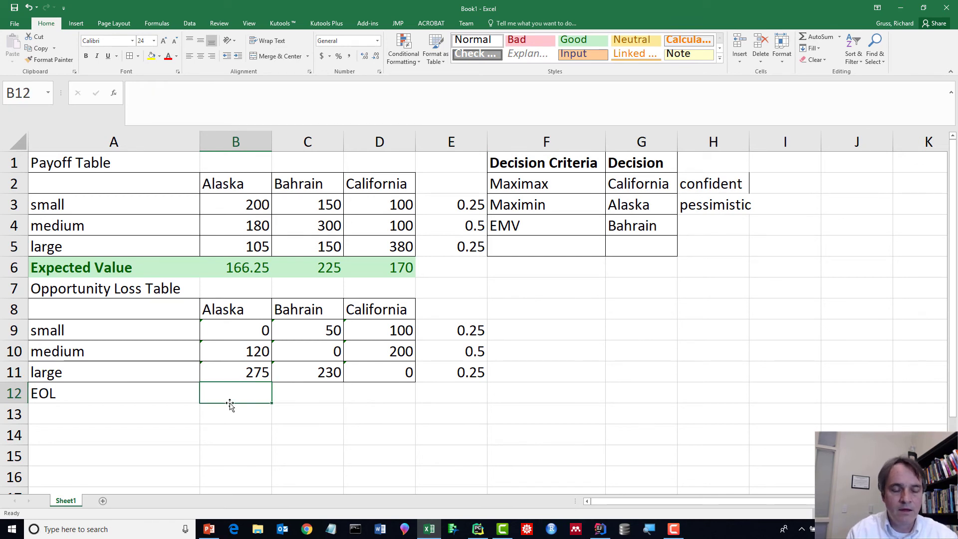
type("=")
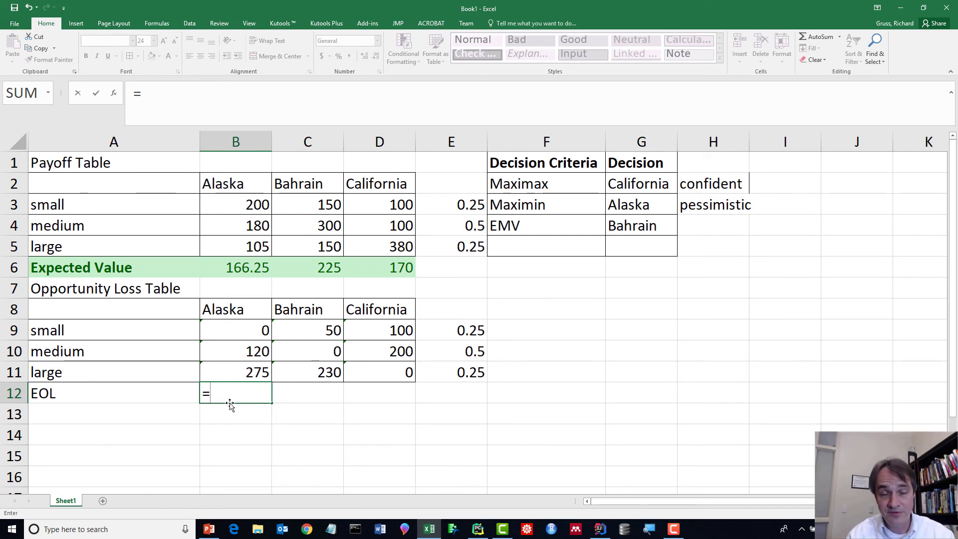
type("SUMPRODUCT(")
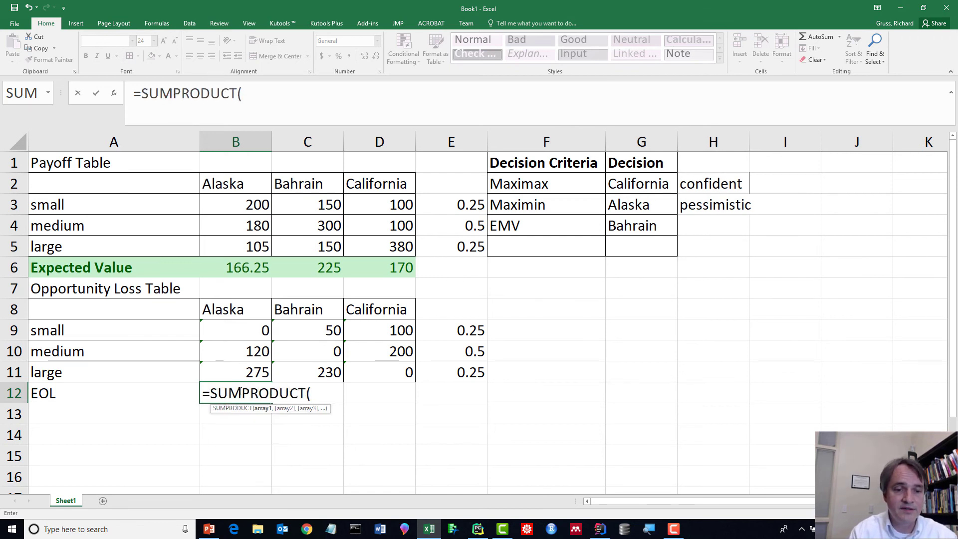
left_click_drag(249, 328, 244, 367)
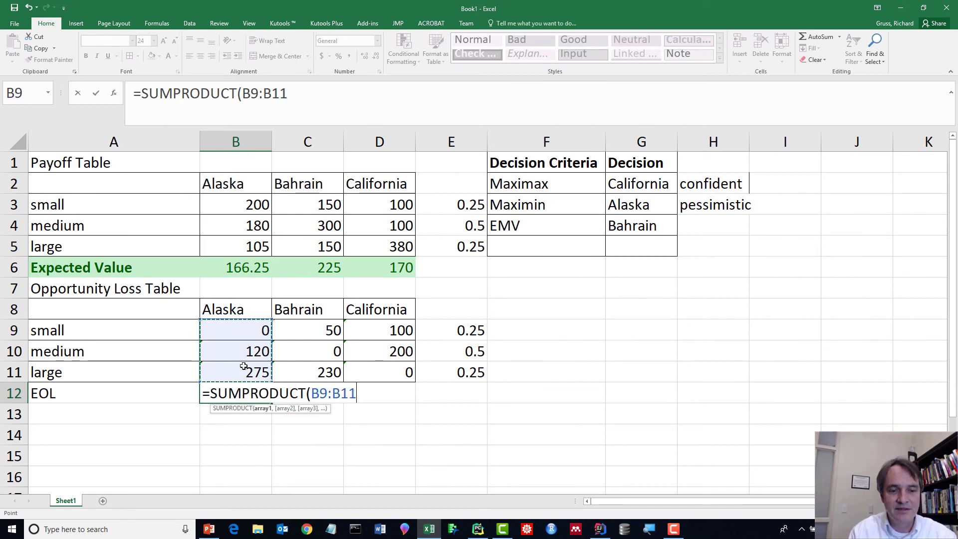
type(",")
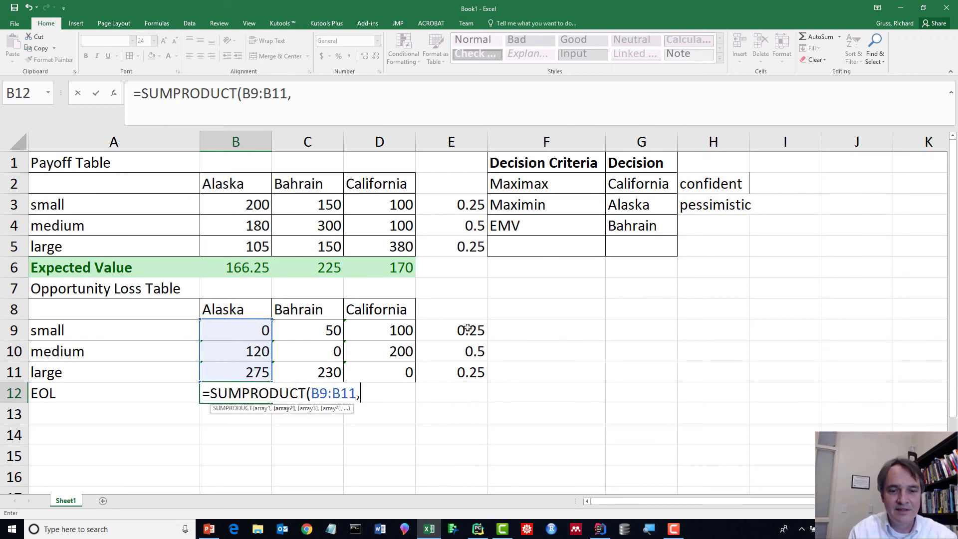
left_click_drag(468, 328, 463, 367)
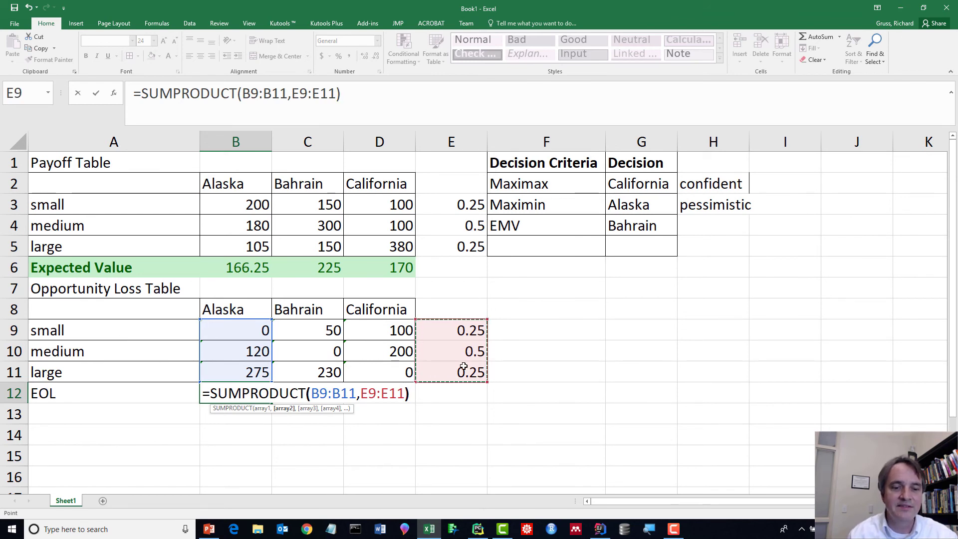
type(")")
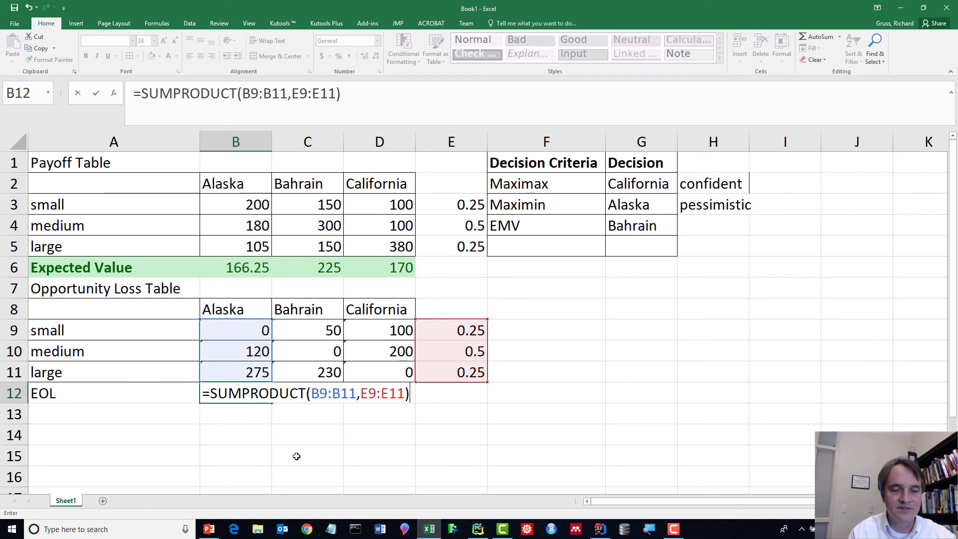
key("Return")
Calculate Bahrain's expected opportunity loss in C12 with =SUMPRODUCT(C9:C11,E9:E11)
key("Up")
key("Right")
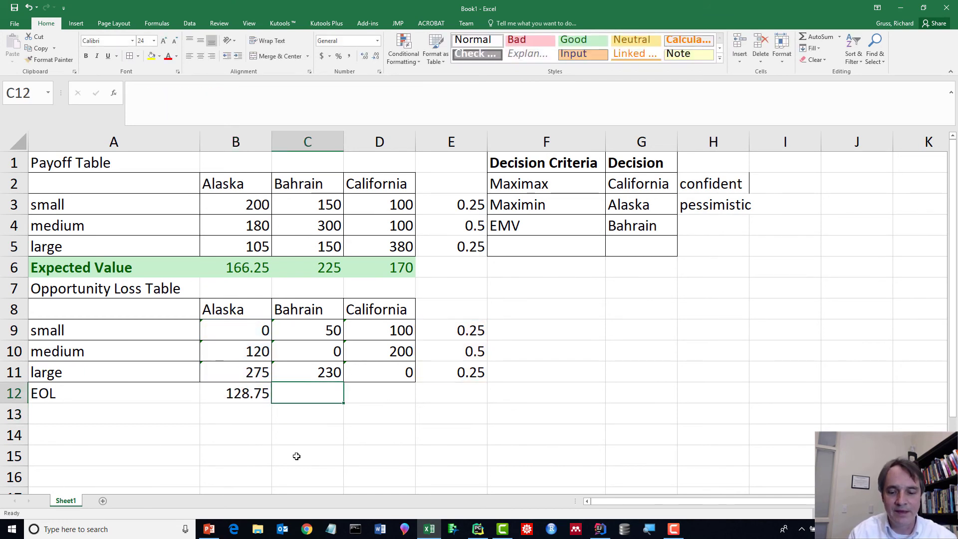
type("=")
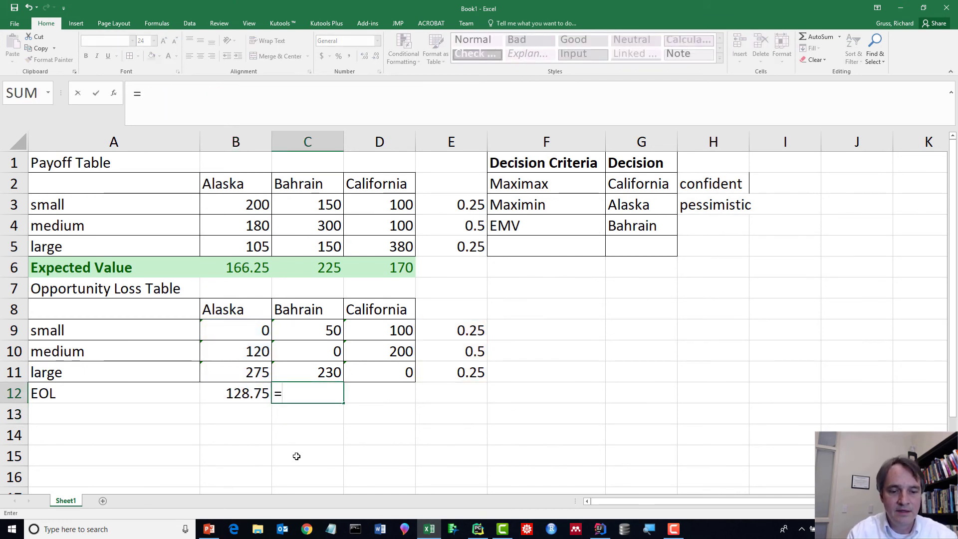
type("SUMPRO")
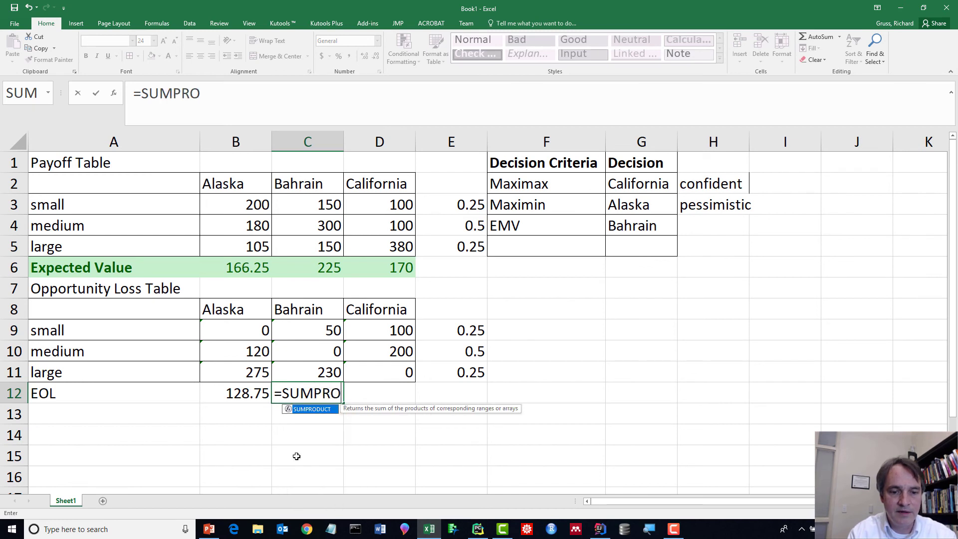
type("DUCT(")
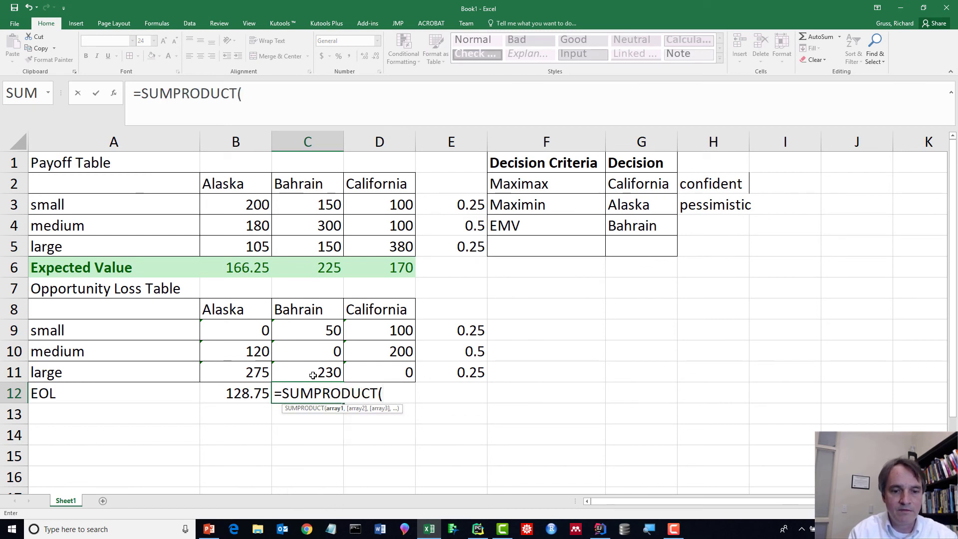
left_click_drag(312, 336, 305, 370)
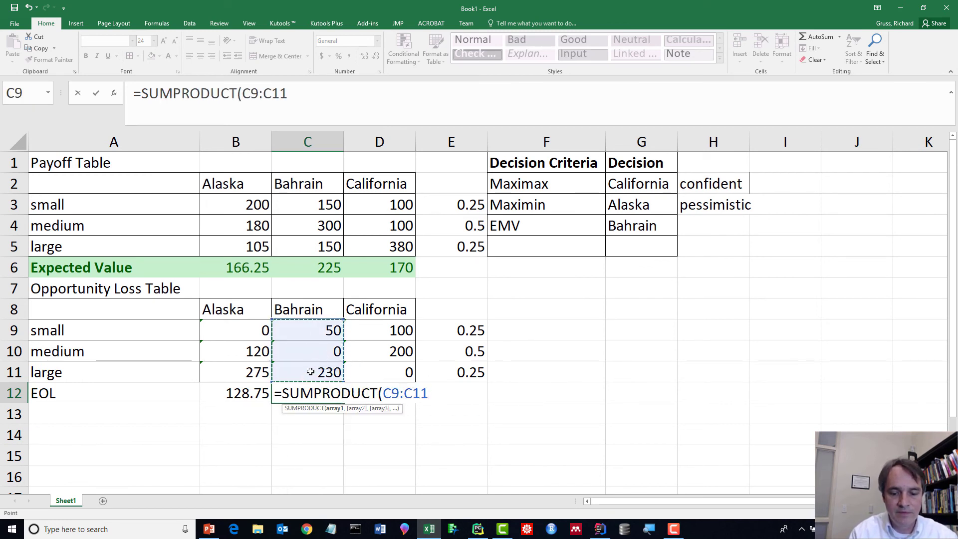
type(",")
left_click_drag(464, 333, 462, 369)
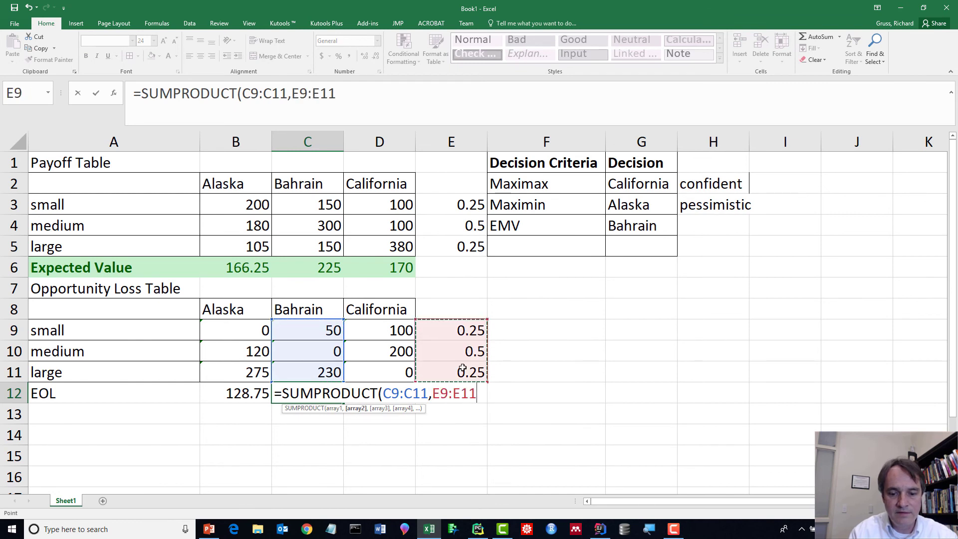
type(")")
key("Return")
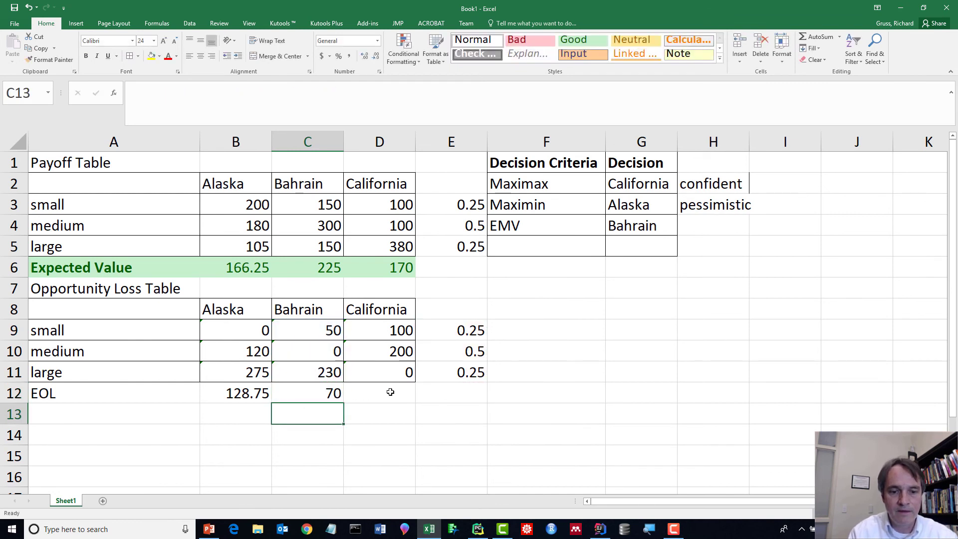
Calculate California's expected opportunity loss in D12 with =SUMPRODUCT(D9:D11,E9:E11)
left_click(390, 392)
type("=SUMP")
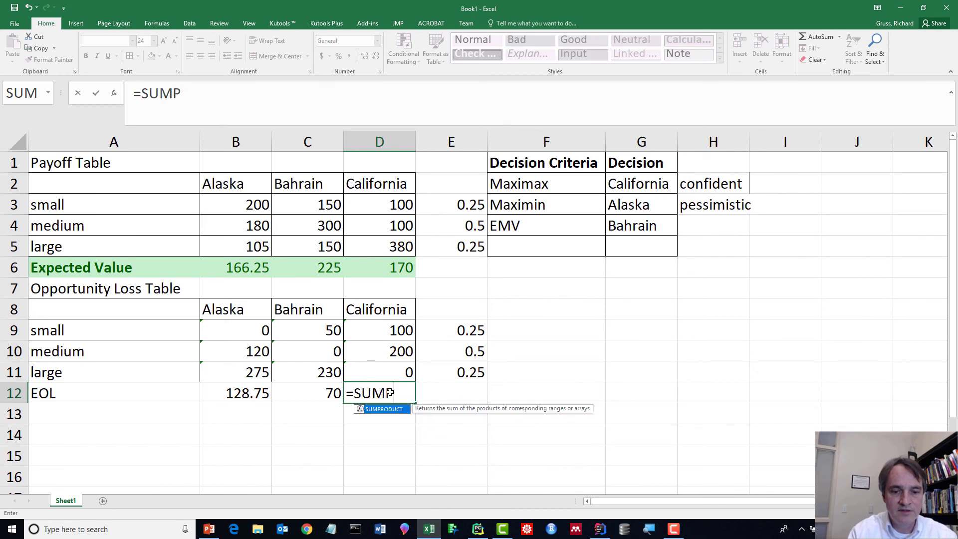
type("RODUCT(")
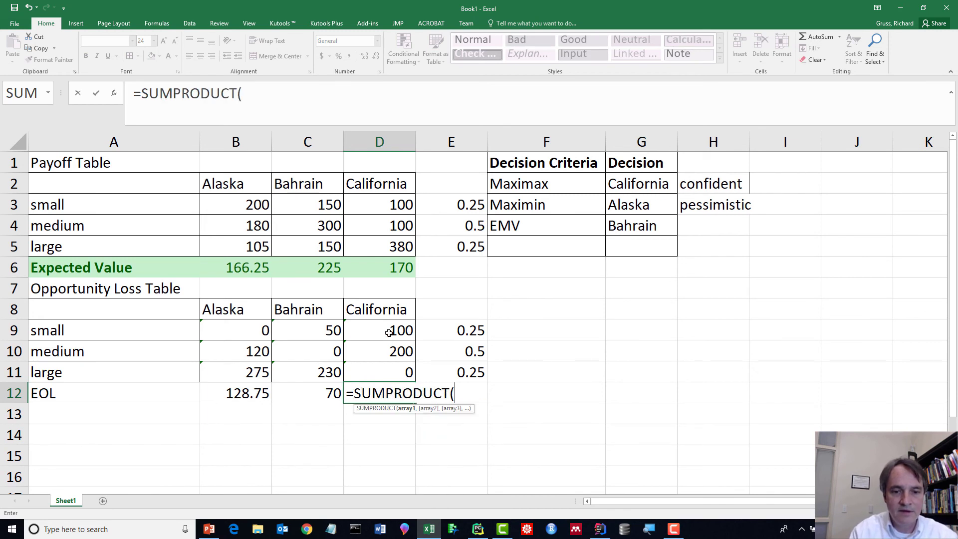
left_click_drag(389, 333, 389, 365)
type(",")
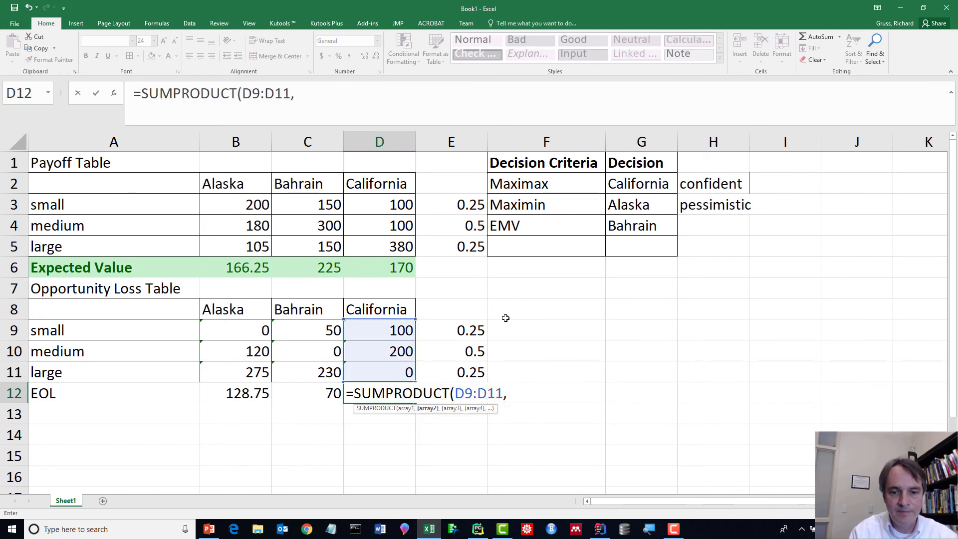
left_click_drag(470, 327, 467, 368)
type(")")
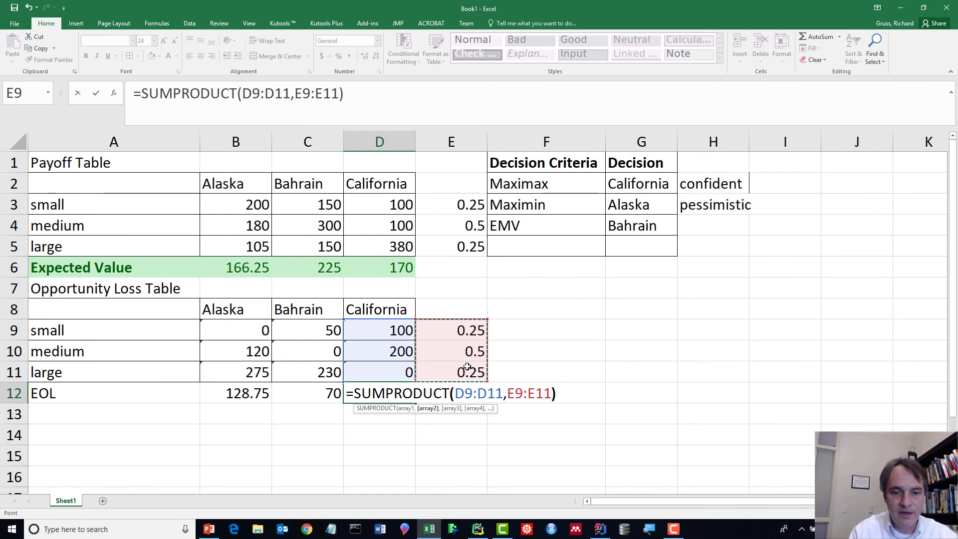
key("Return")
key("Up")
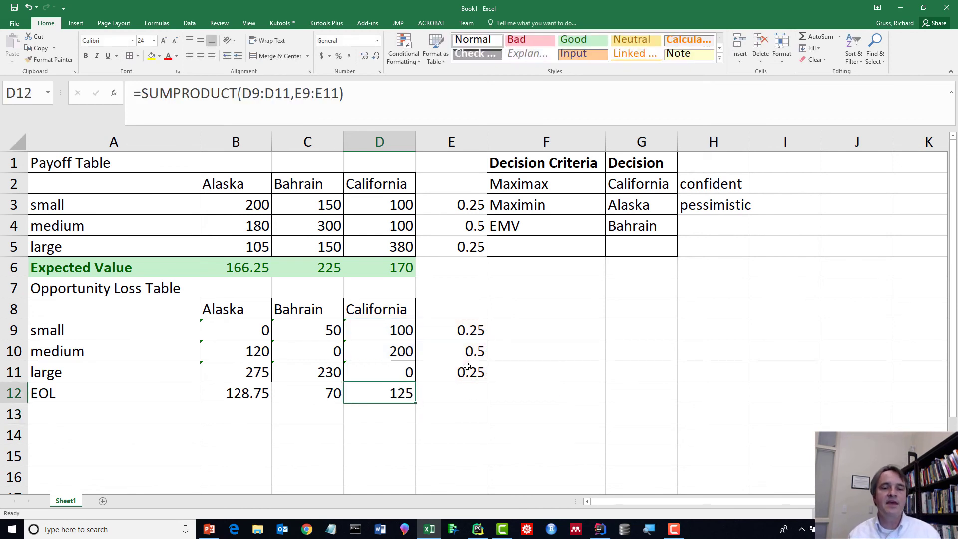
Apply the Good cell style to the EOL row A12:D12 beneath the opportunity loss table
left_click_drag(181, 394, 379, 392)
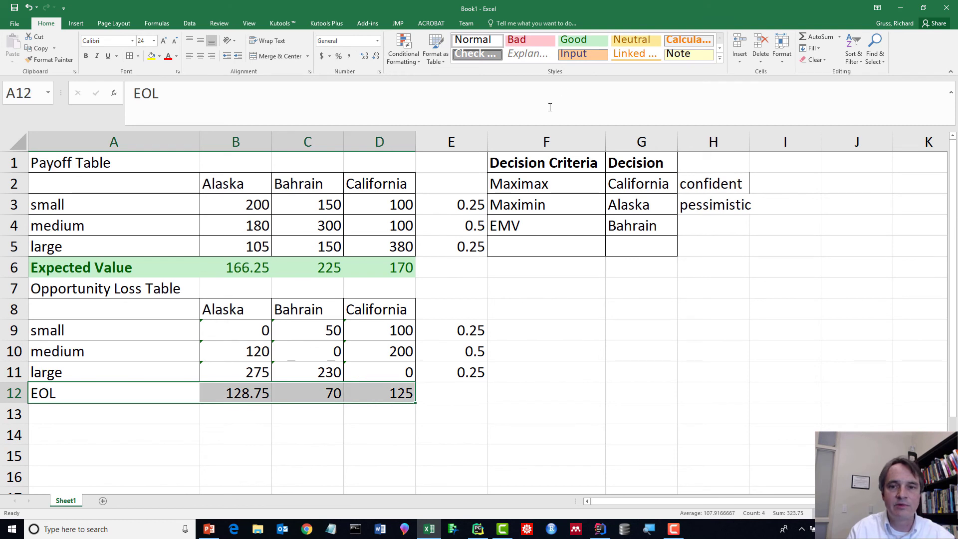
left_click(576, 45)
left_click(509, 328)
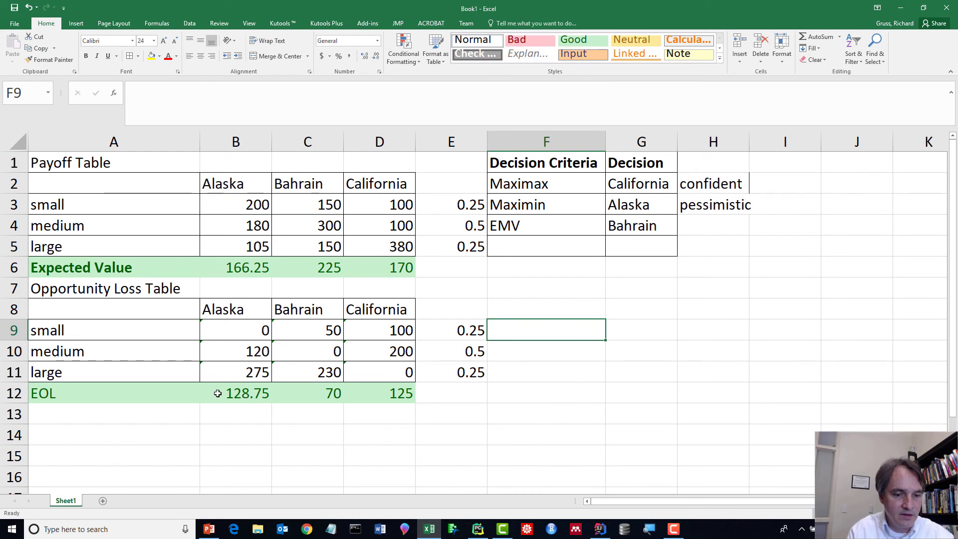
Add the criterion "EOL" in F5 of the decision table and record "Bahrain" as its decision in G5
left_click_drag(220, 394, 335, 394)
left_click(334, 394)
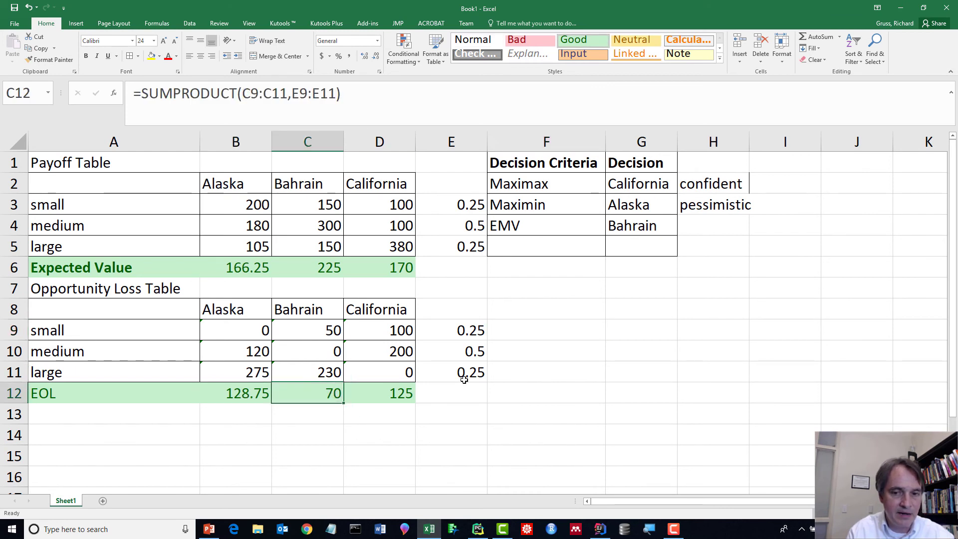
left_click(558, 249)
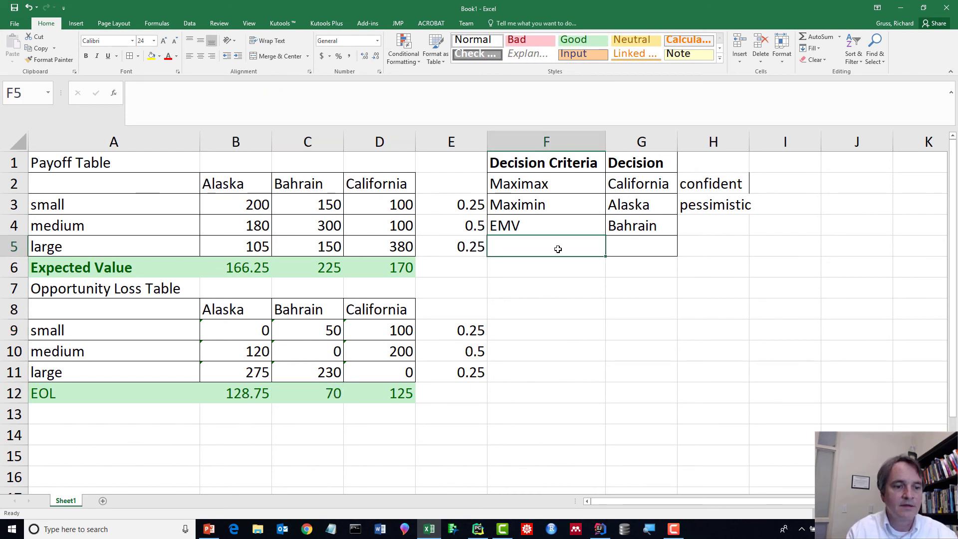
type("EOL")
key("Tab")
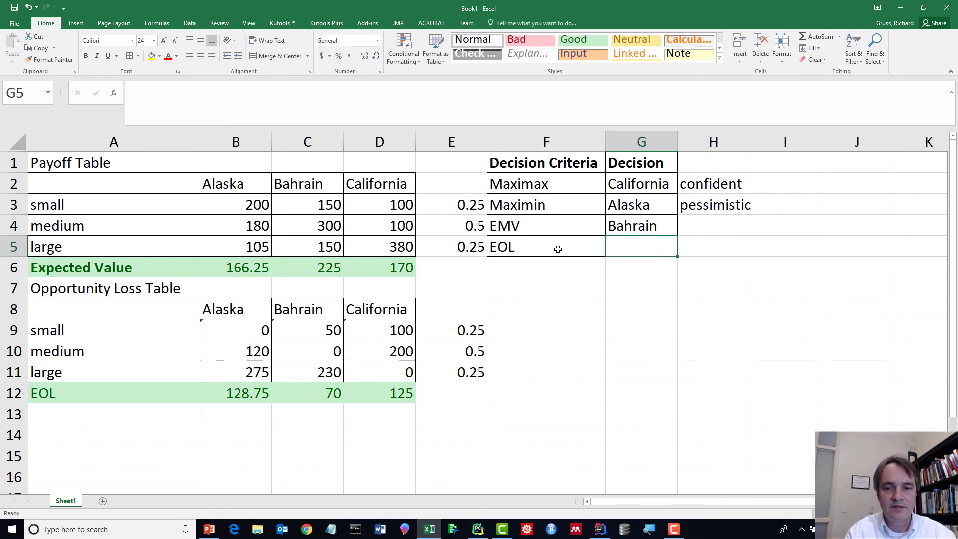
type("Ba")
type("ain")
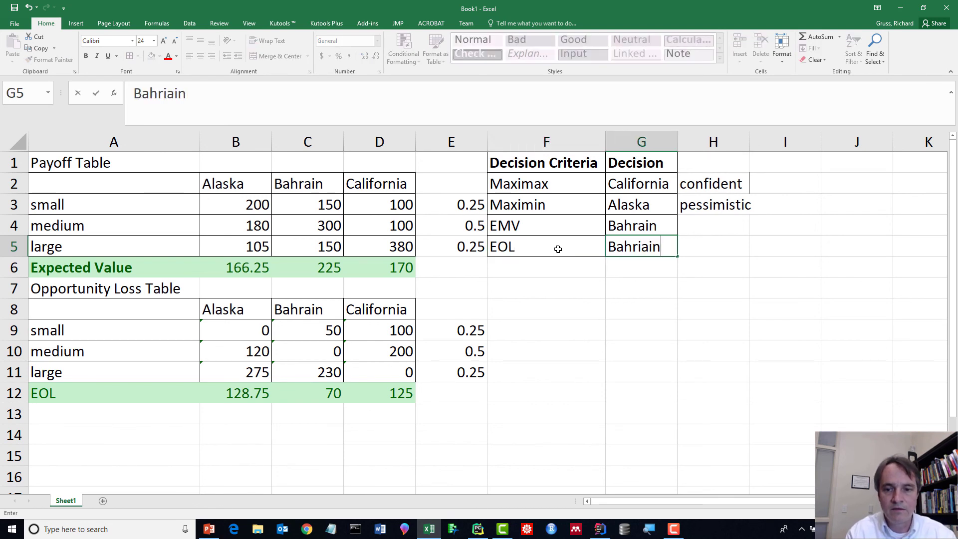
key("BackSpace")
key("BackSpace")
key("BackSpace")
key("BackSpace")
type("ain")
key("Return")
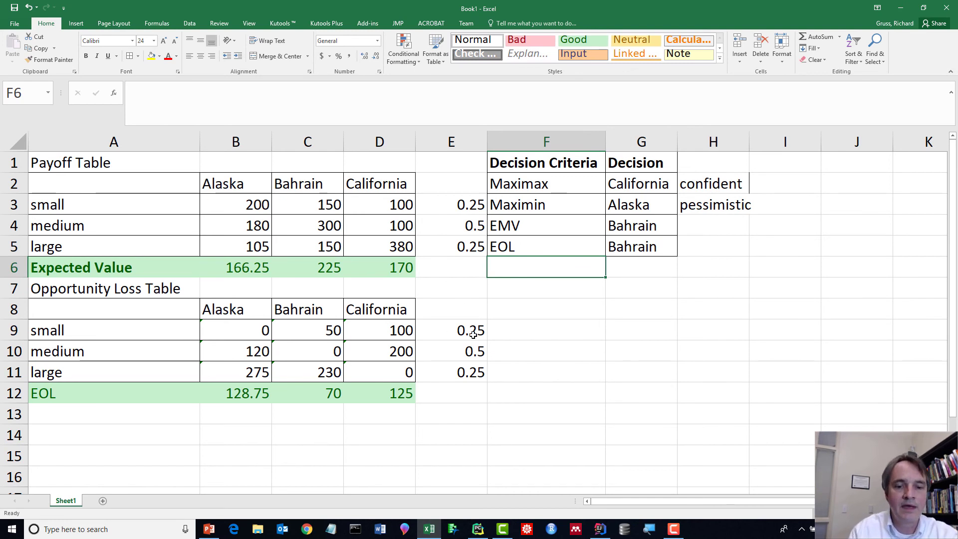
Make the EOL label in A12 bold
left_click(69, 395)
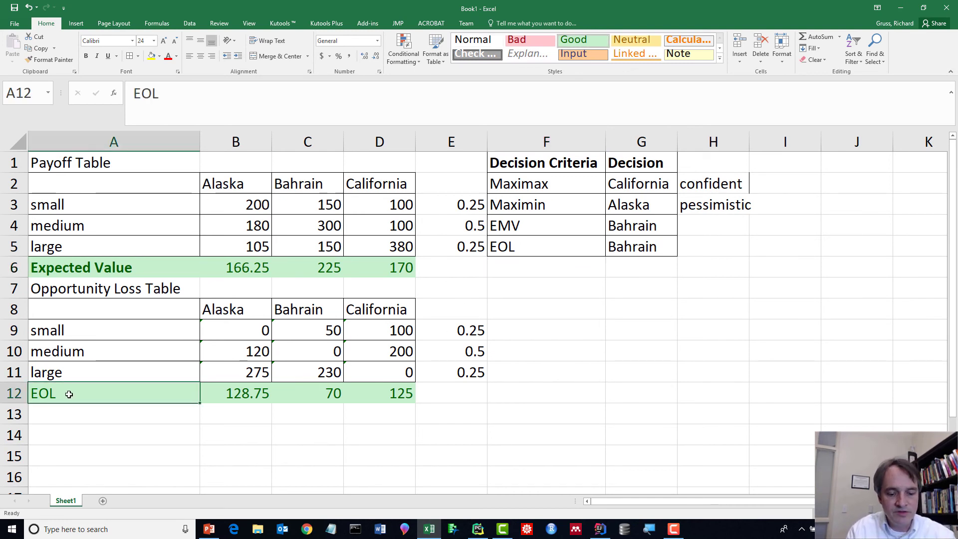
key("ctrl+b")
left_click(71, 426)
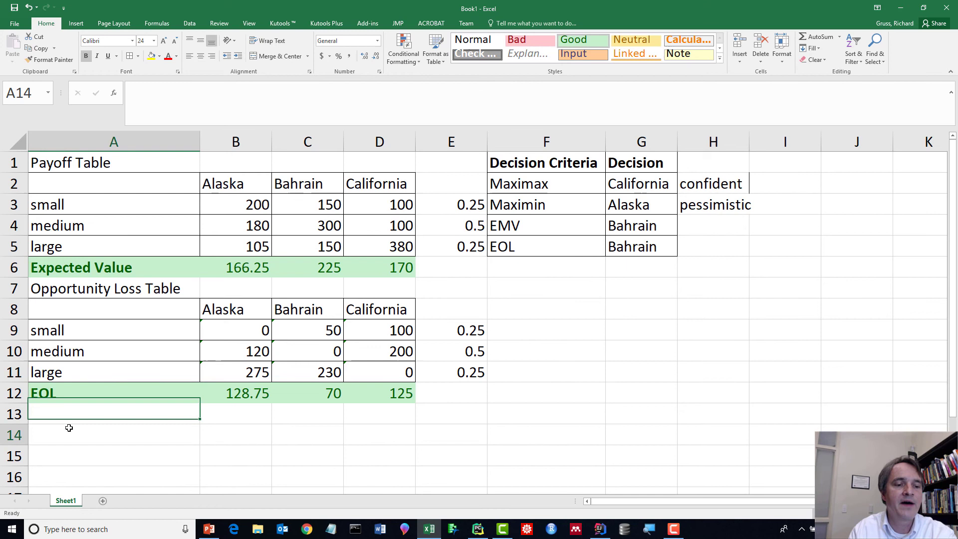
Compare the EOL row A12:D12 with the Expected Value row A6:D6 across the three locations
left_click(83, 395)
left_click_drag(84, 395, 383, 393)
left_click(99, 267)
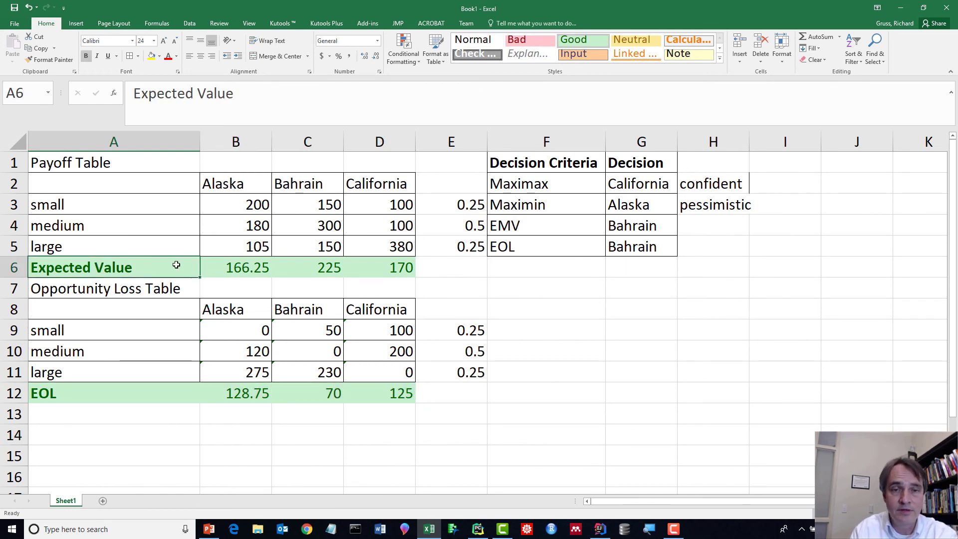
left_click_drag(145, 267, 356, 274)
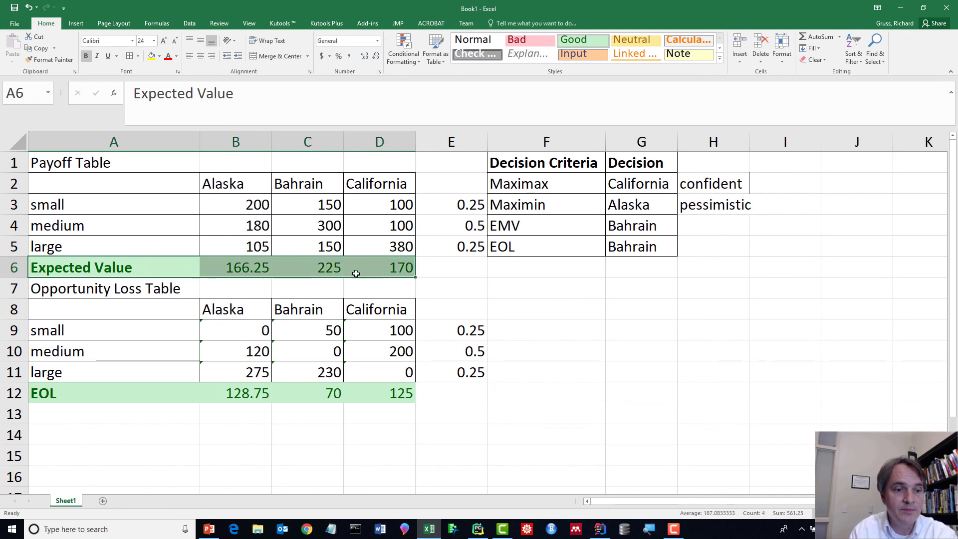
left_click(174, 268)
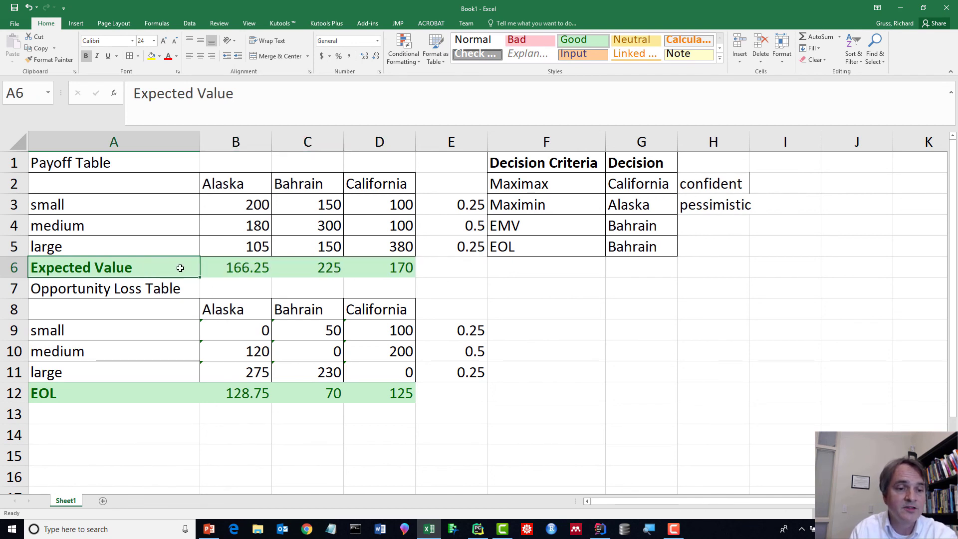
Check the Expected Value row A6:D6 and the EOL row A12:D12 against the EMV and EOL decisions in G4:G5
left_click_drag(142, 268, 359, 269)
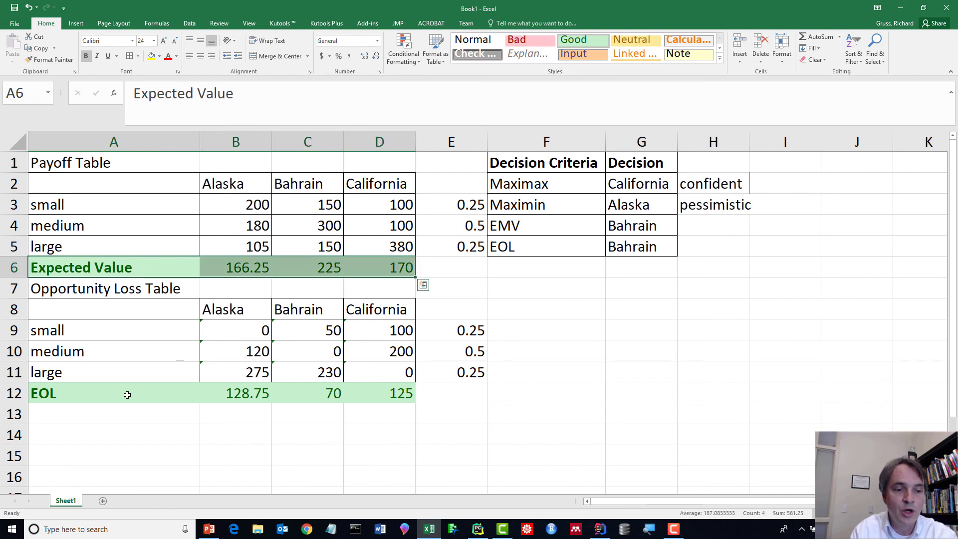
left_click_drag(129, 394, 360, 401)
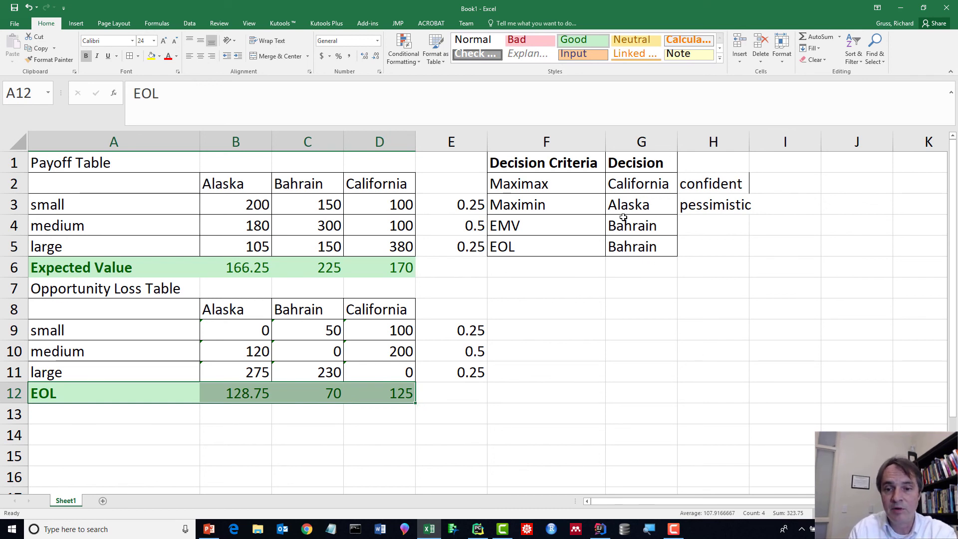
left_click_drag(622, 223, 626, 248)
left_click(614, 288)
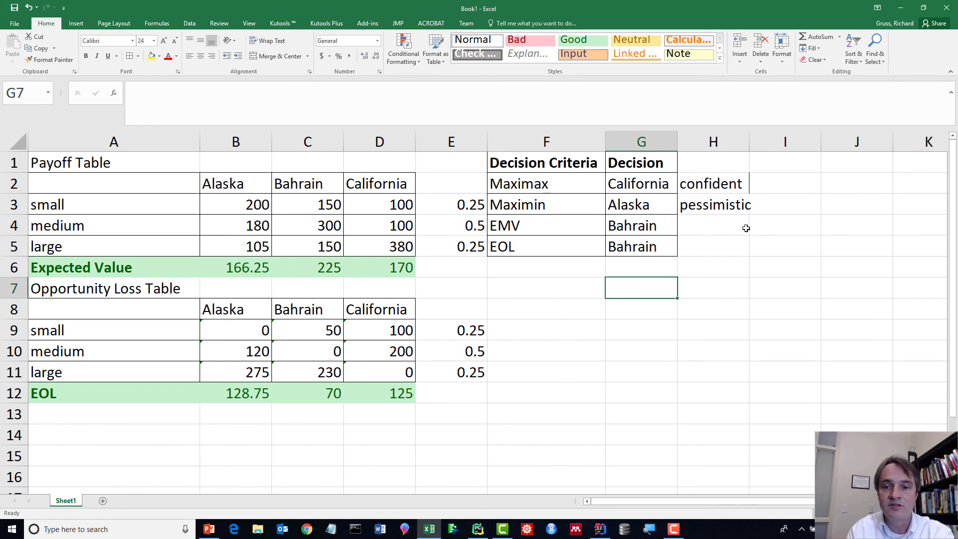
Review the decision recorded for each criterion in the decision table, from Maximax in row 2 through EOL in row 5
left_click_drag(529, 180, 622, 248)
left_click(626, 278)
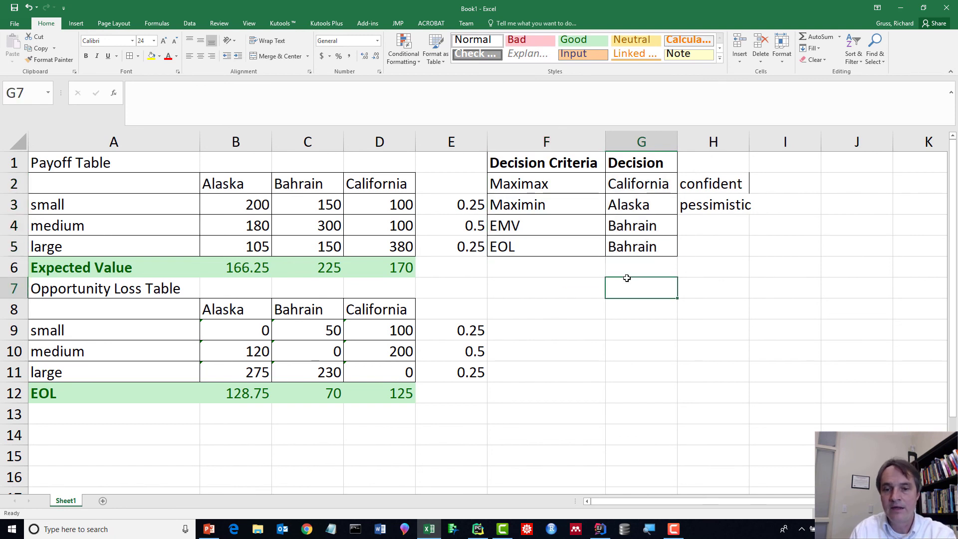
key("Up")
key("Up")
key("Up")
key("Up")
key("Up")
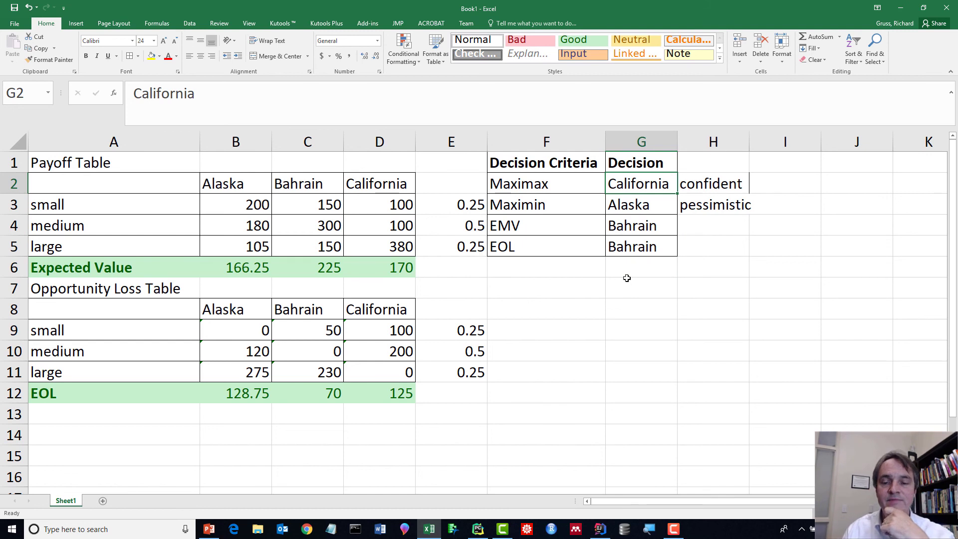
key("Down")
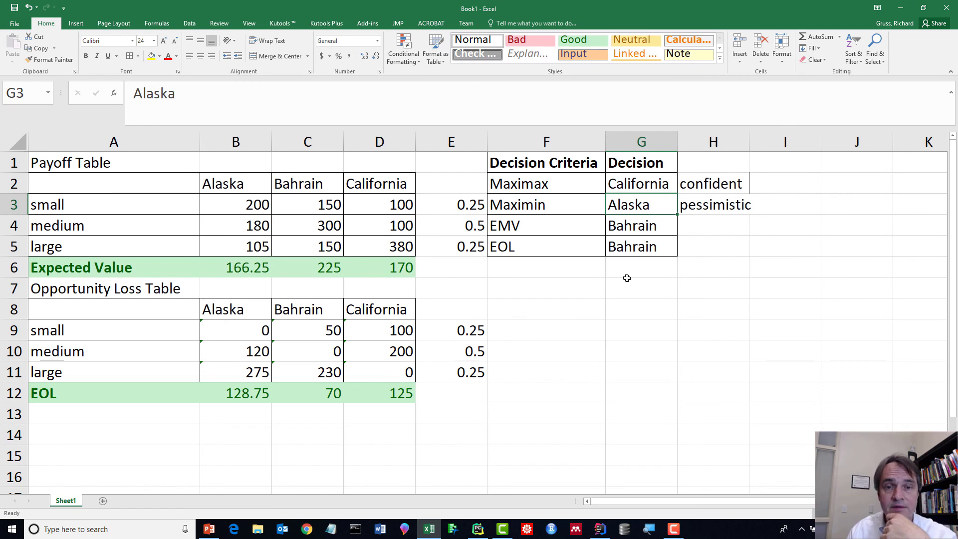
key("Down")
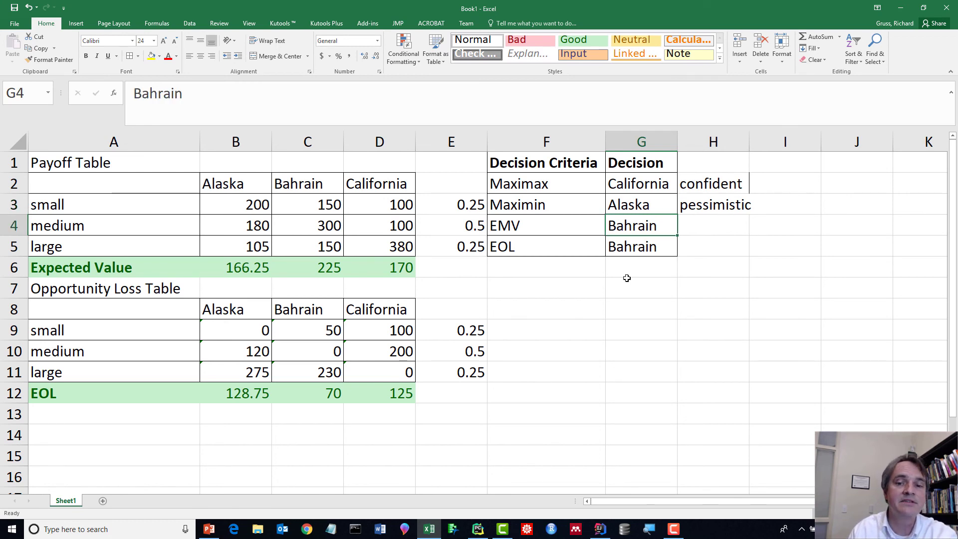
key("Down")
key("Up")
key("Down")
key("Down")
key("Up")
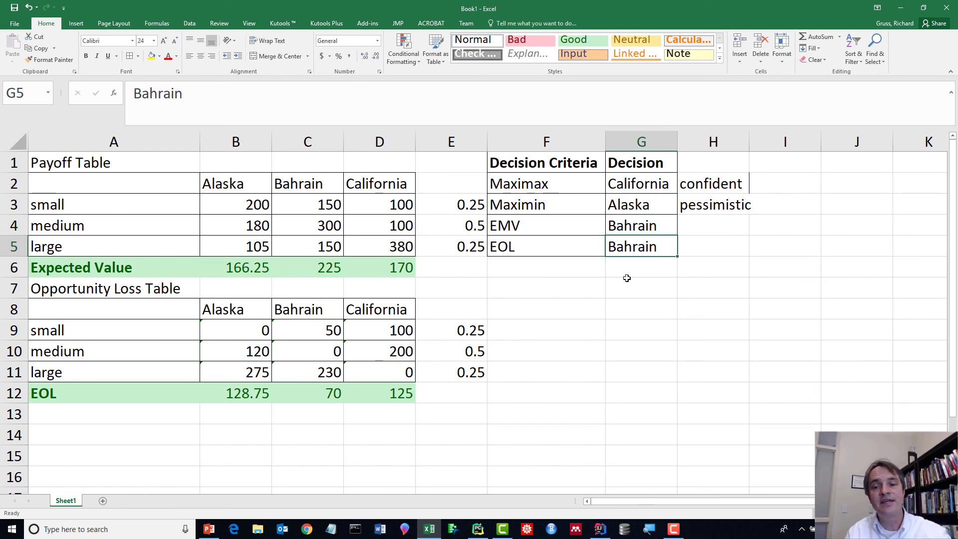
key("Up")
key("Down")
key("Down")
key("Left")
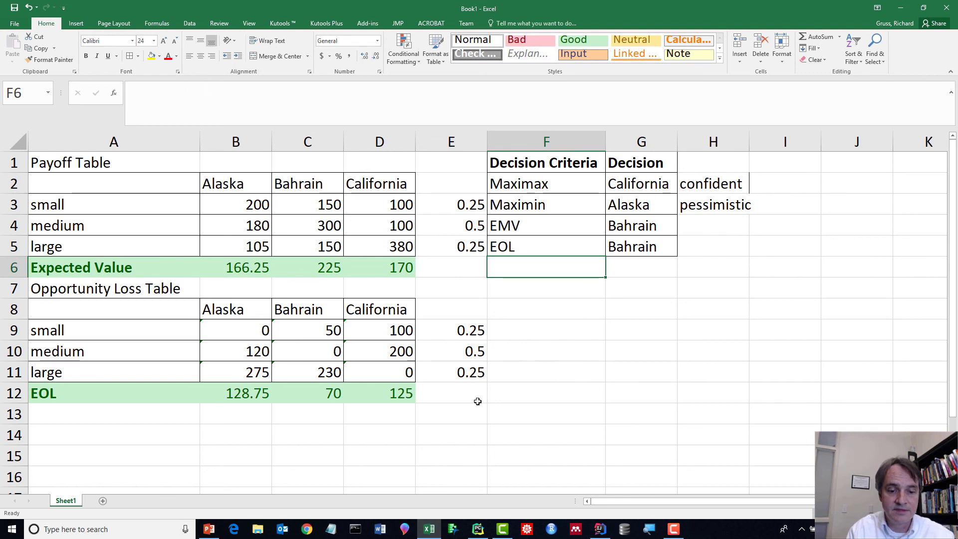
Switch to the Decision Analysis presentation in PowerPoint and show slide 20 with the teen-oriented apparel exercise
left_click(209, 529)
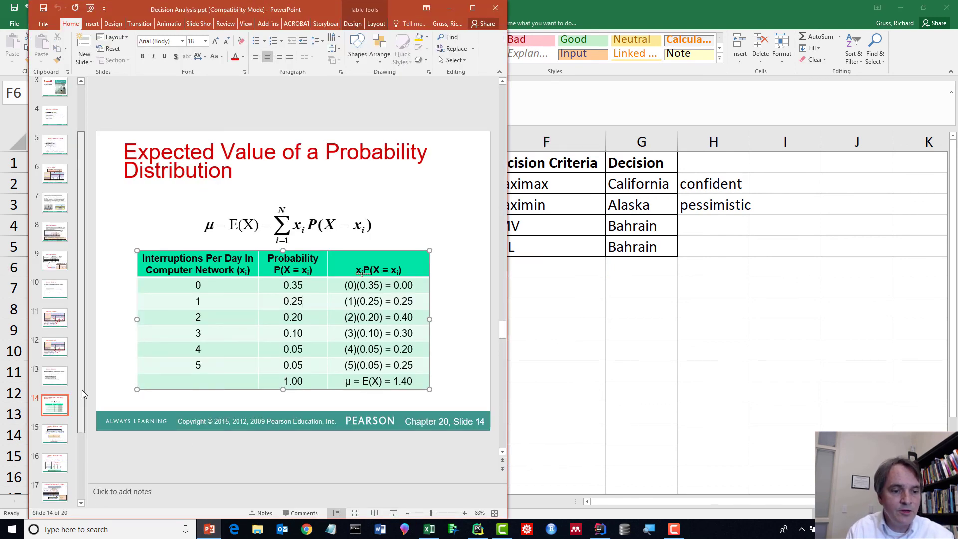
scroll(82, 390, "down", 4)
left_click(59, 460)
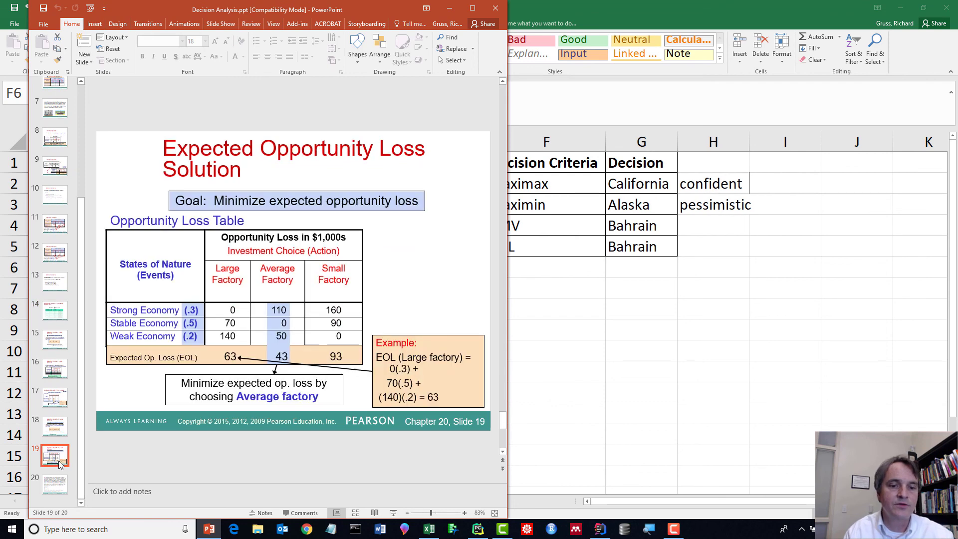
key("Down")
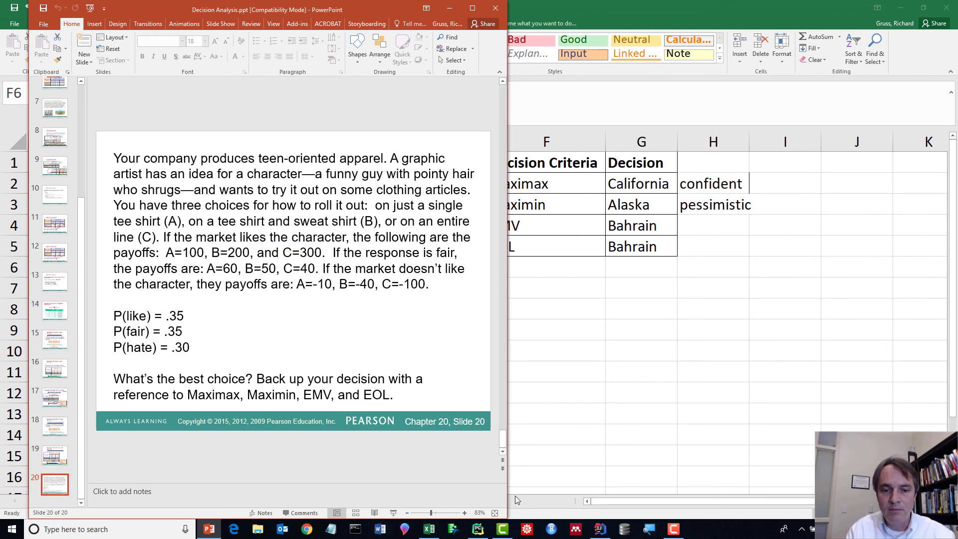
left_click_drag(323, 8, 380, 7)
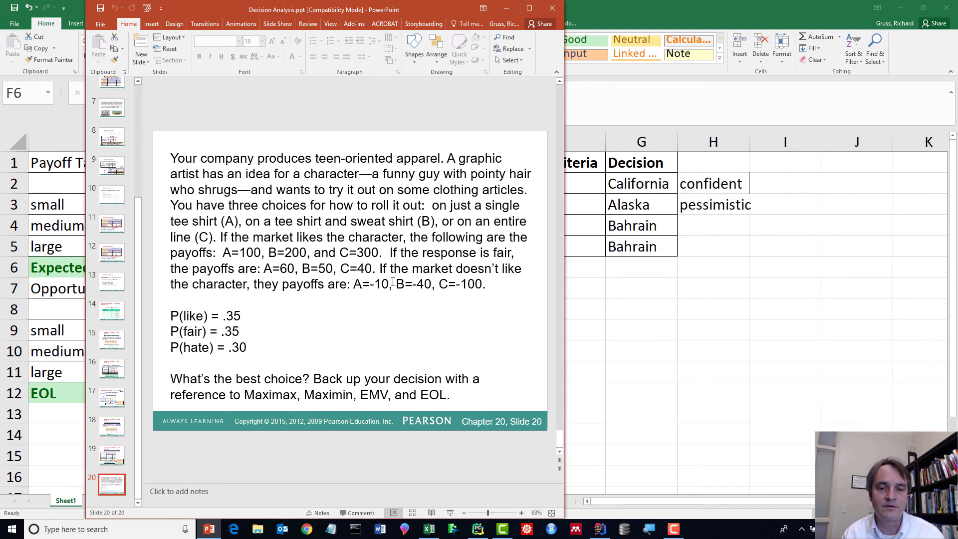
Examine the payoffs for a market that doesn't like the character and the response probabilities in the apparel exercise
left_click(372, 285)
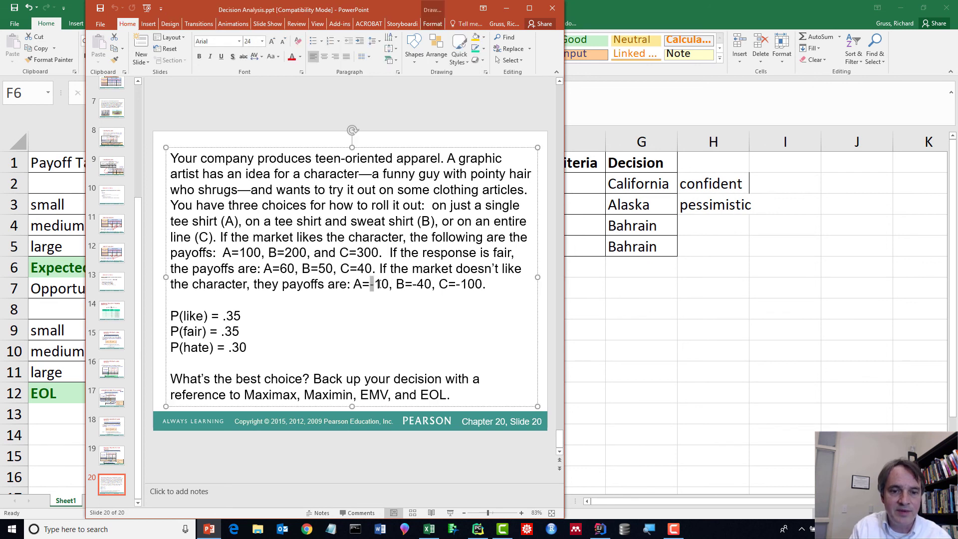
left_click_drag(362, 284, 381, 284)
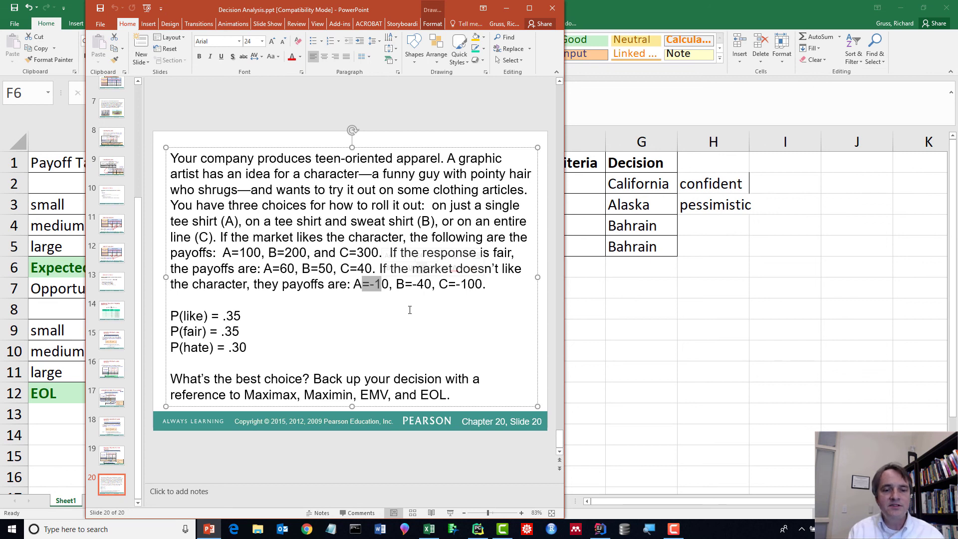
left_click(263, 345)
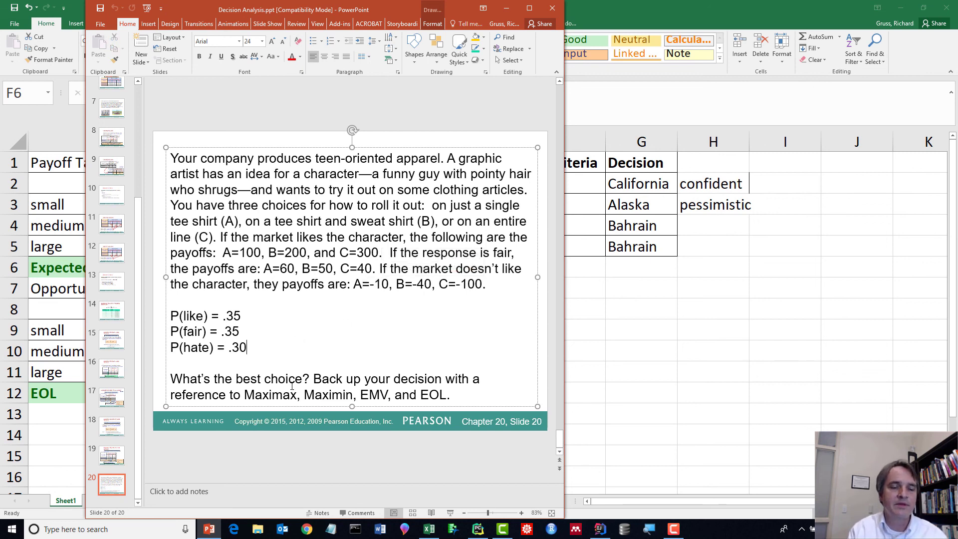